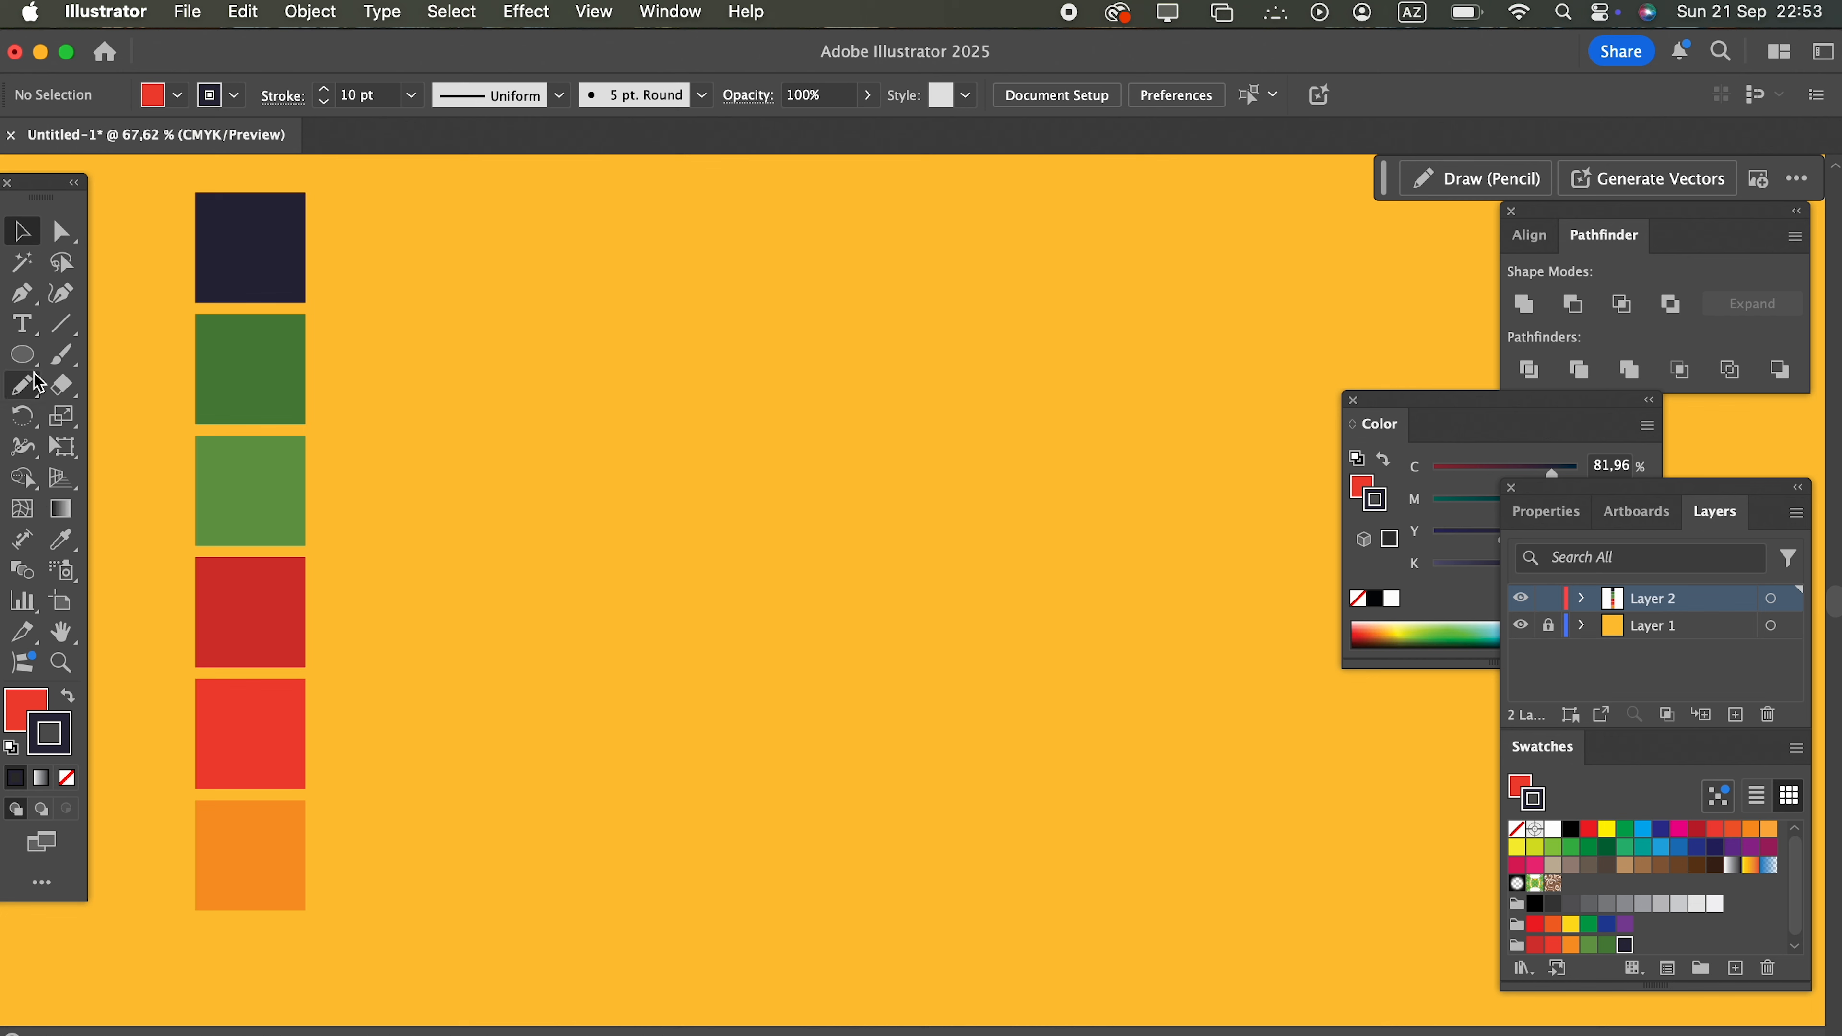
Step: Draw a large red circle, stretch its lower end downward into an egg shape, and shift the shape slightly up
left_click_drag(495, 361, 953, 806)
left_click(62, 232)
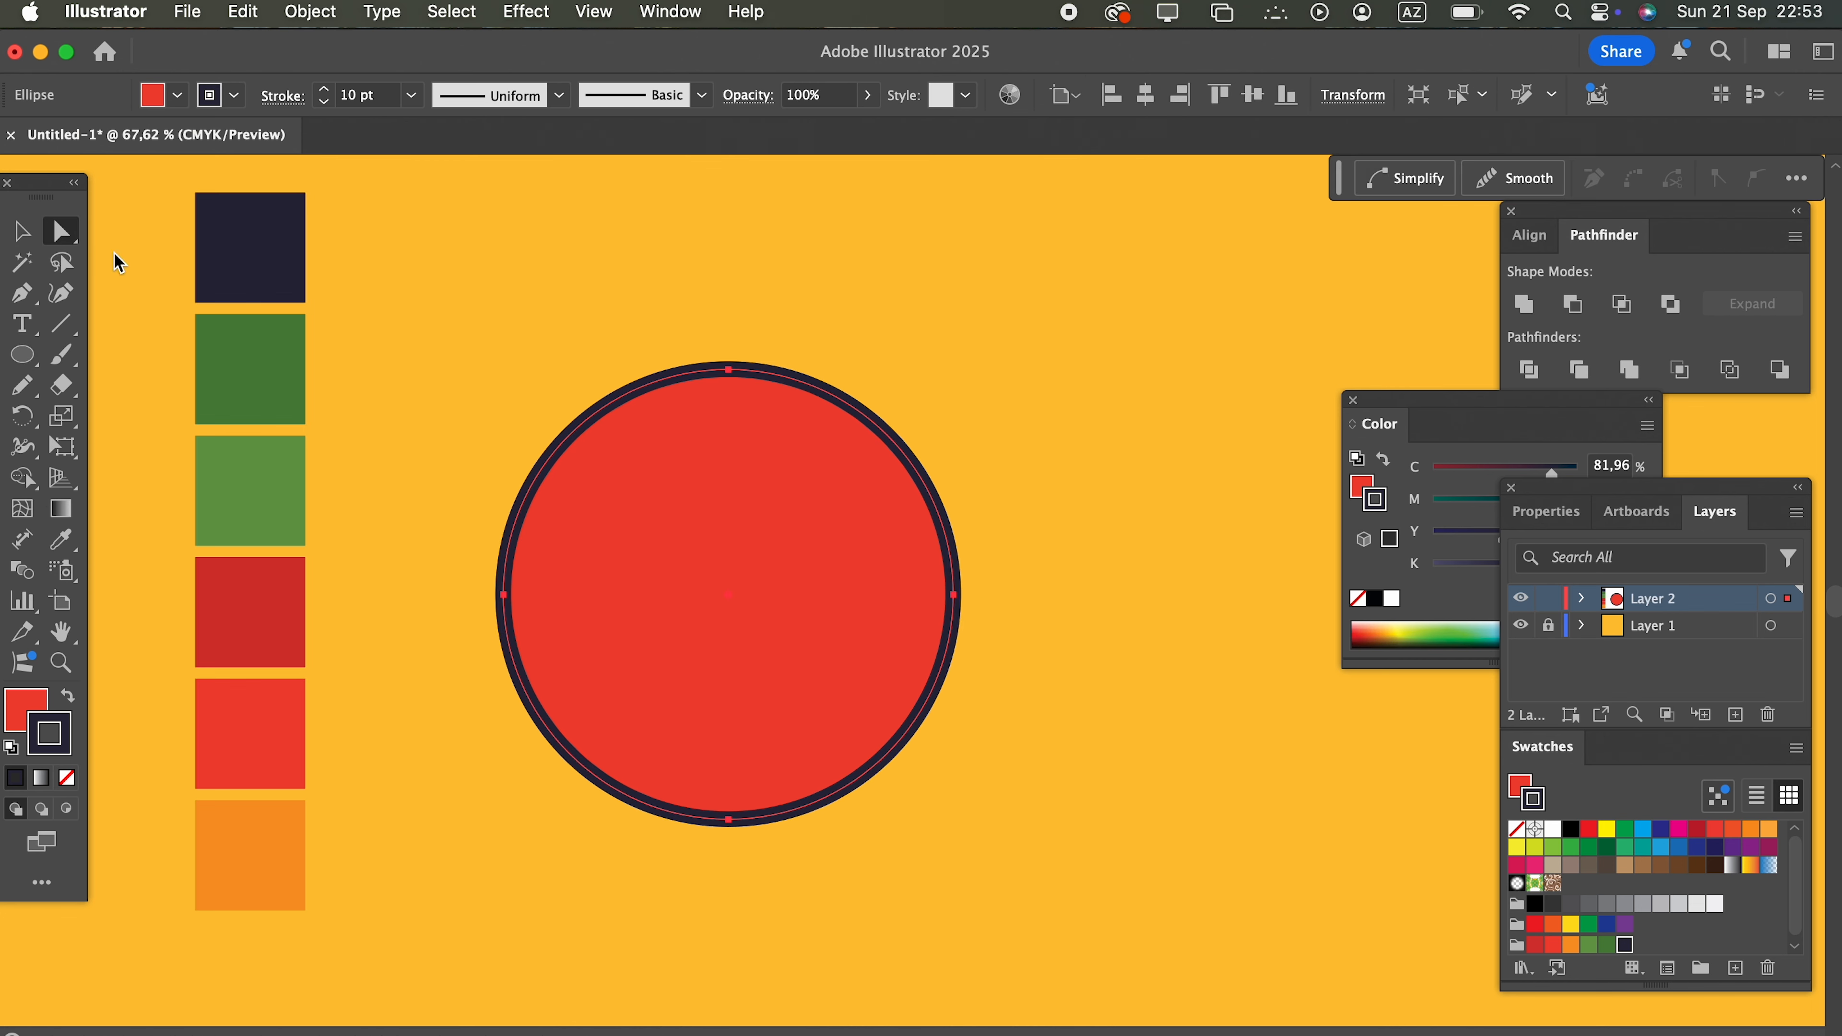
left_click_drag(728, 820, 731, 866)
left_click(30, 235)
left_click_drag(770, 681, 767, 649)
Step: Draw a medium circle overlapping the top of the egg shape and a small circle overlapping its lower tip
key("l")
left_click_drag(707, 328, 827, 347)
left_click_drag(800, 820, 761, 873)
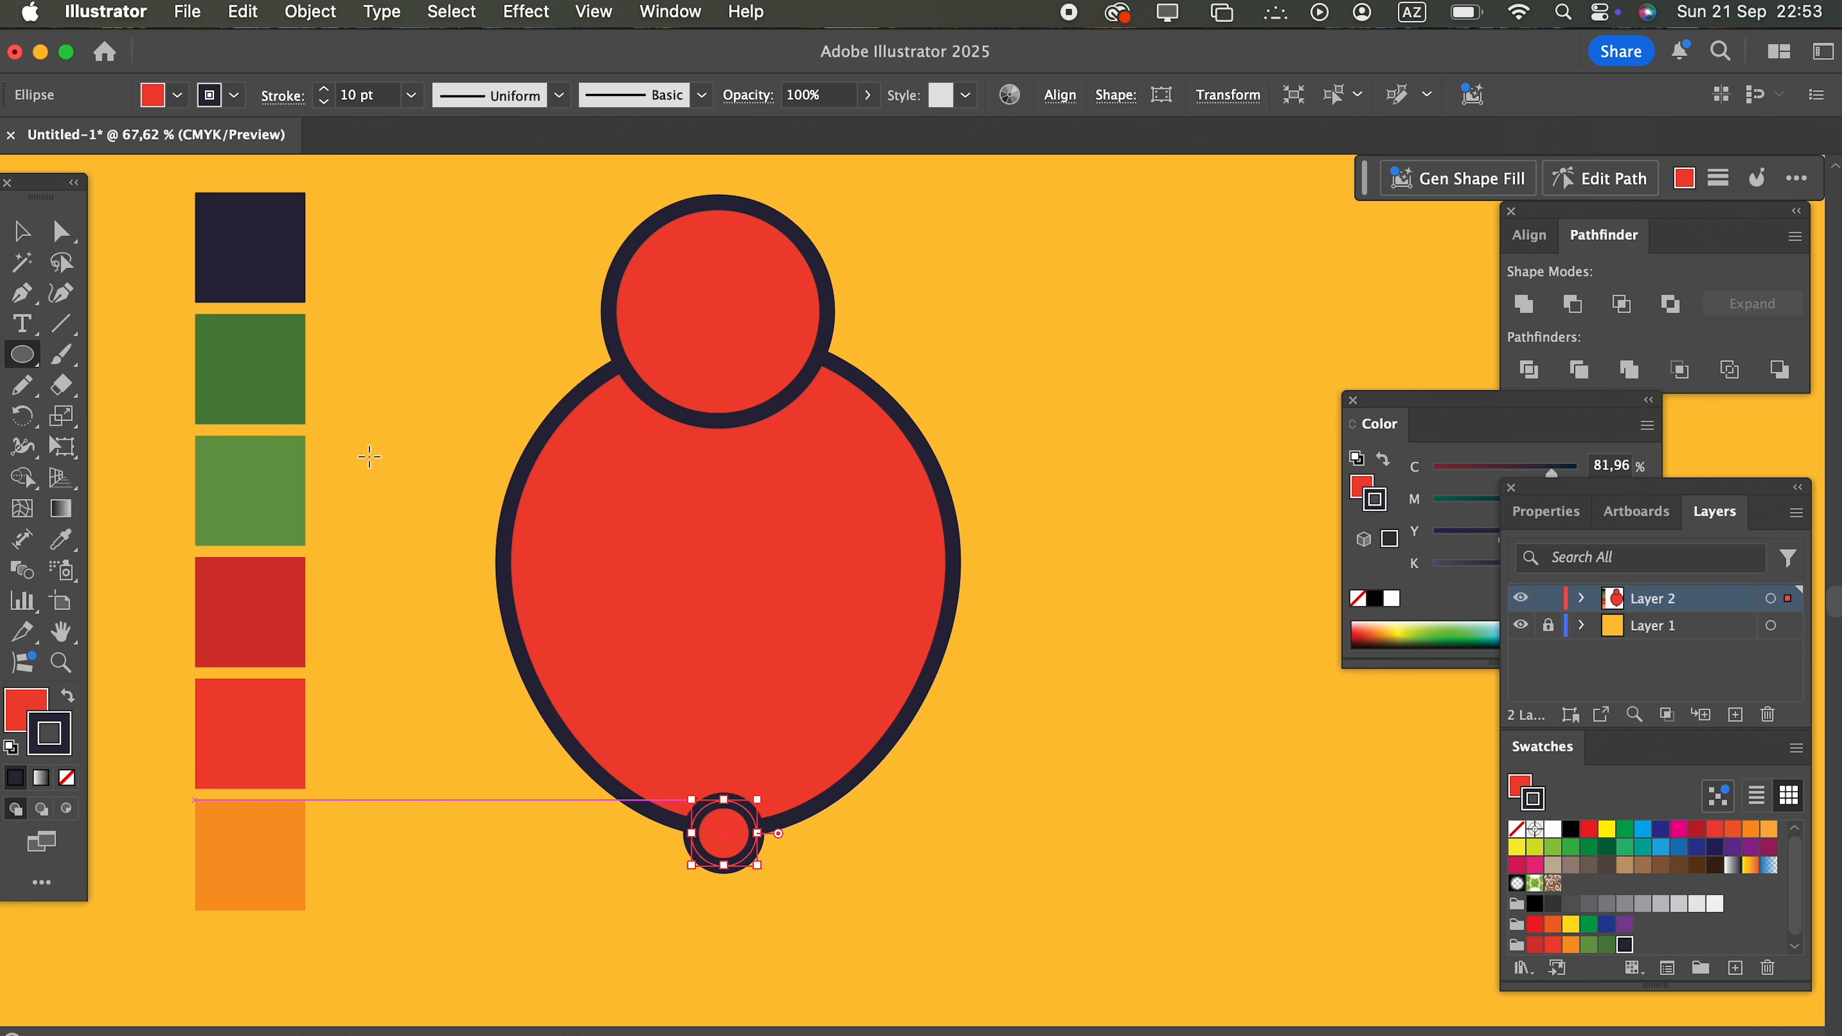
Step: Align the egg shape and both overlapping circles to one another on their horizontal centers
key("v")
left_click_drag(711, 598, 529, 298)
left_click(1530, 235)
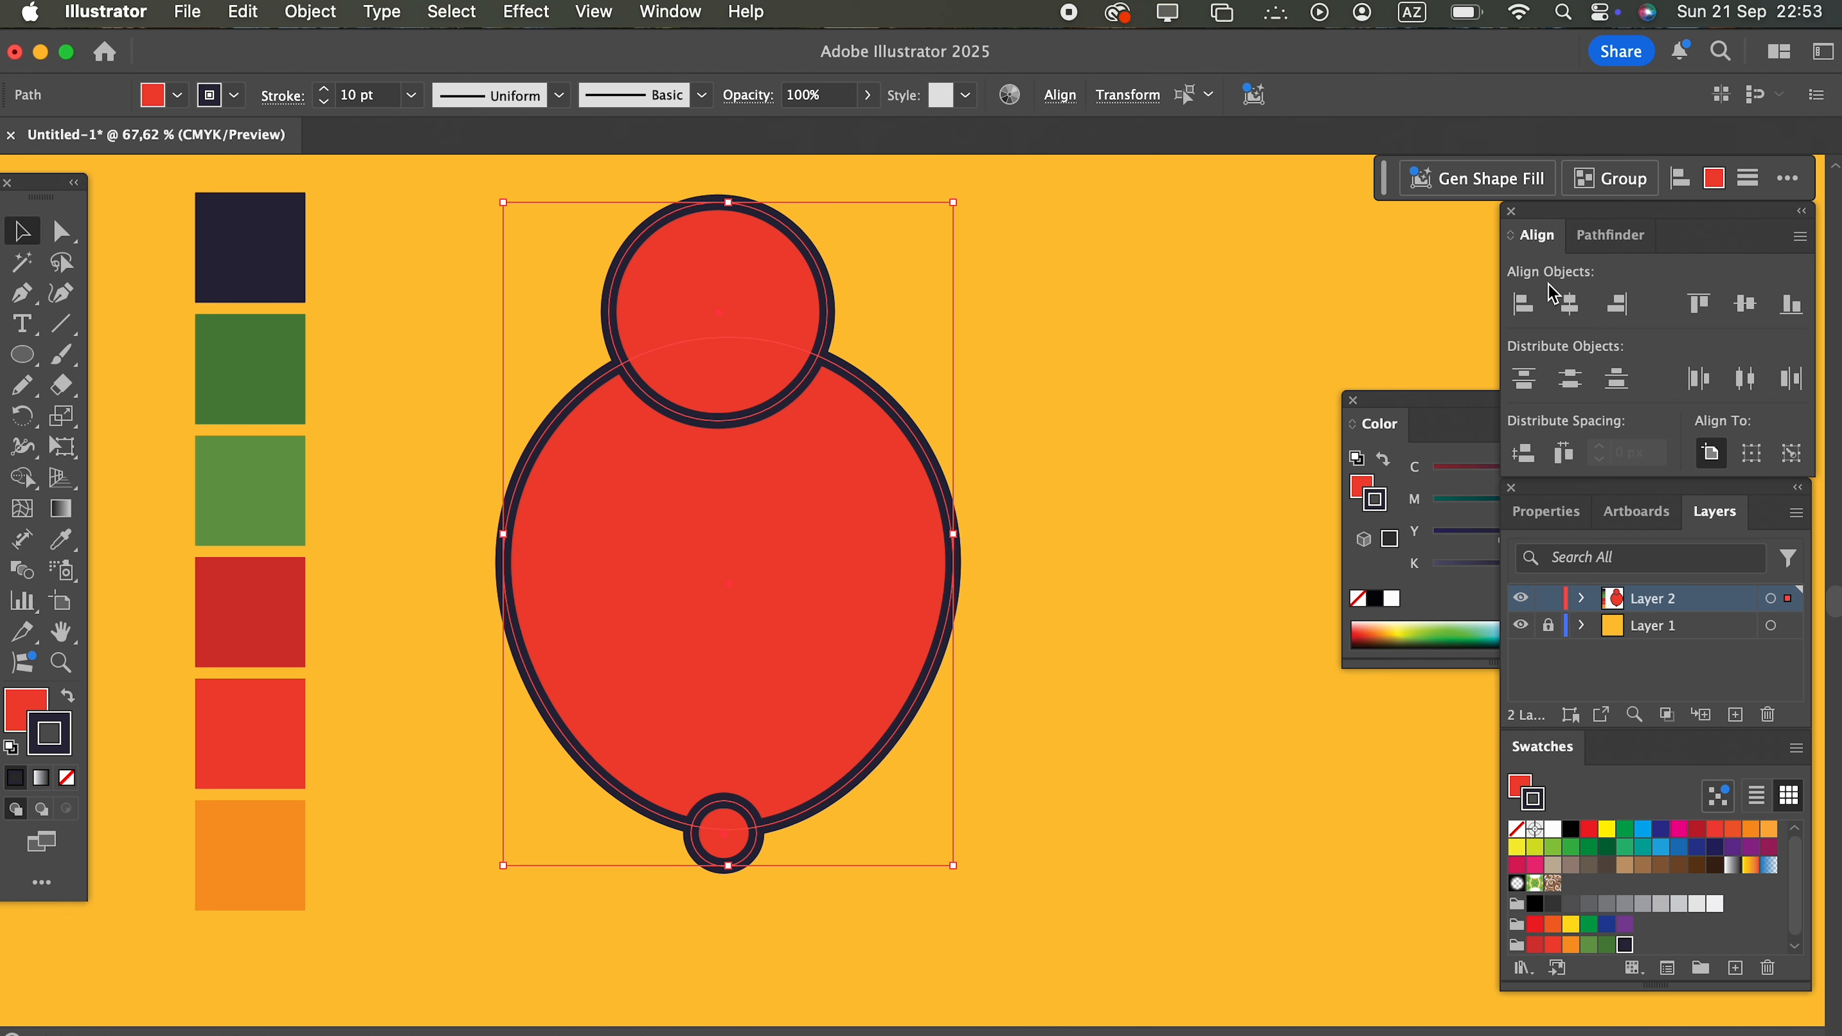
left_click(1568, 304)
left_click_drag(1116, 650, 860, 649)
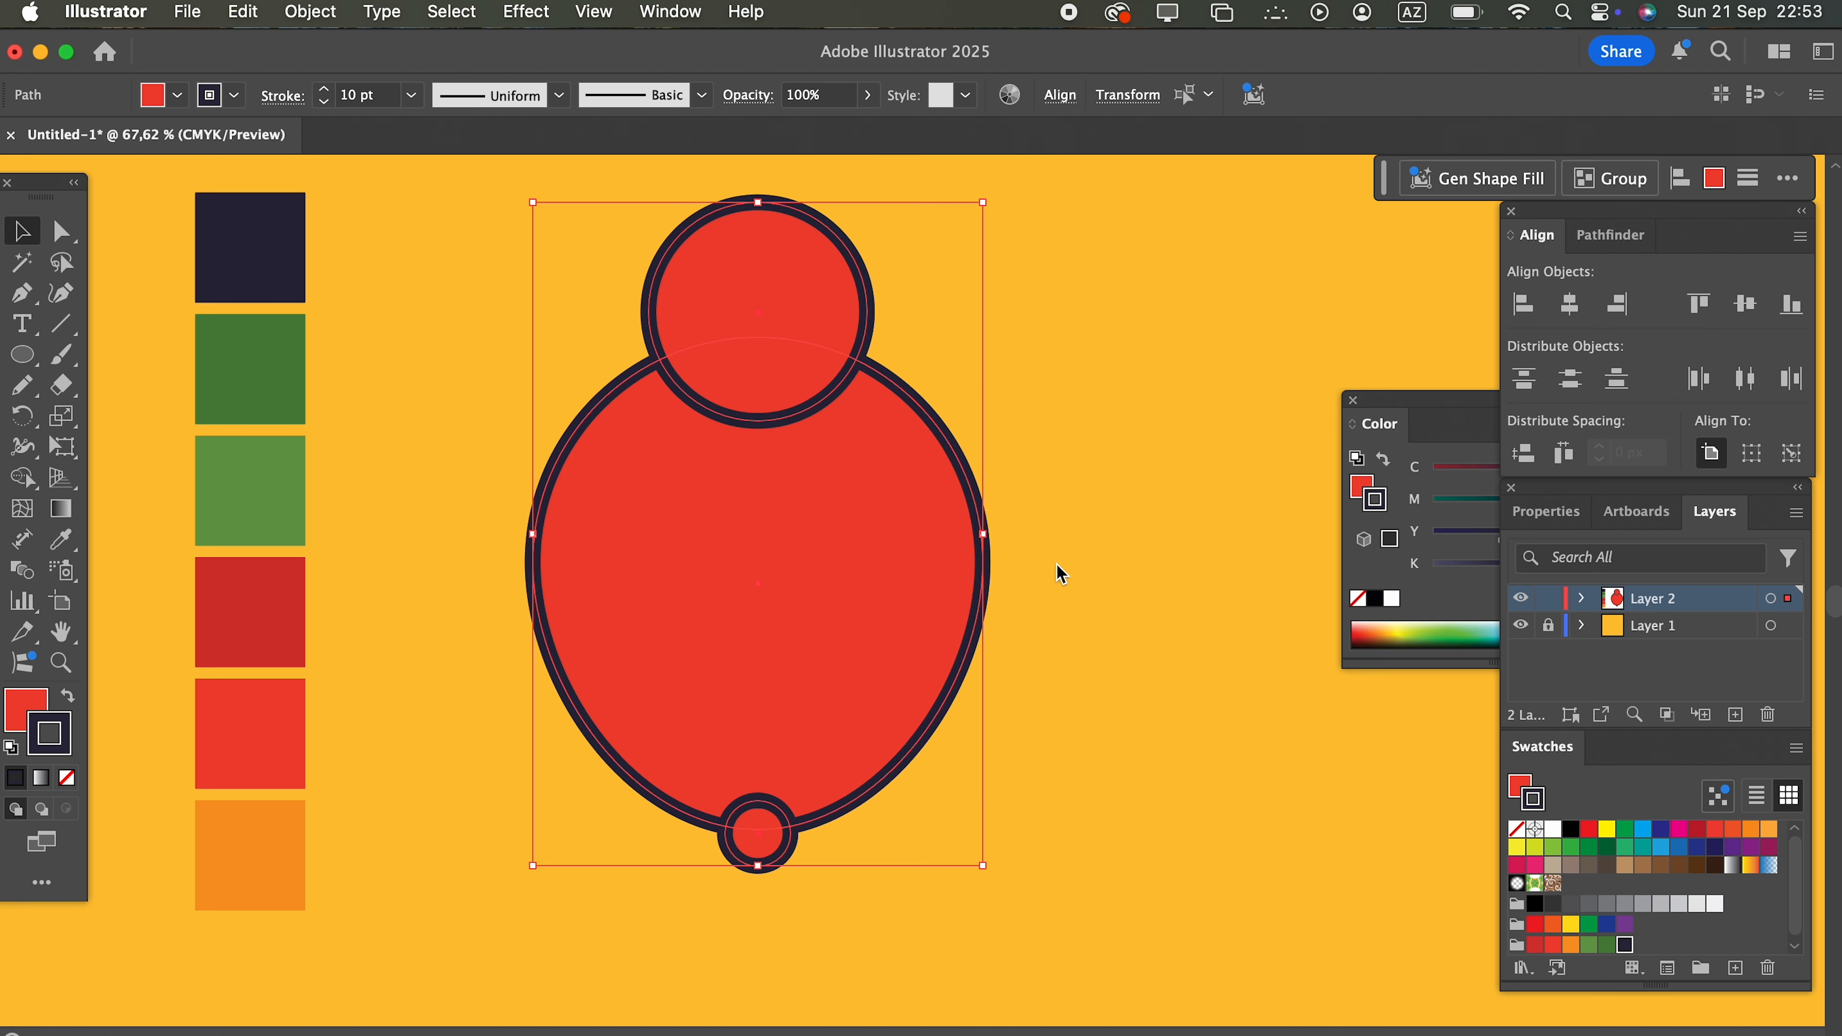
Step: Divide the three overlapping shapes with Pathfinder and ungroup the resulting pieces
left_click(1625, 236)
left_click(1529, 369)
right_click(848, 475)
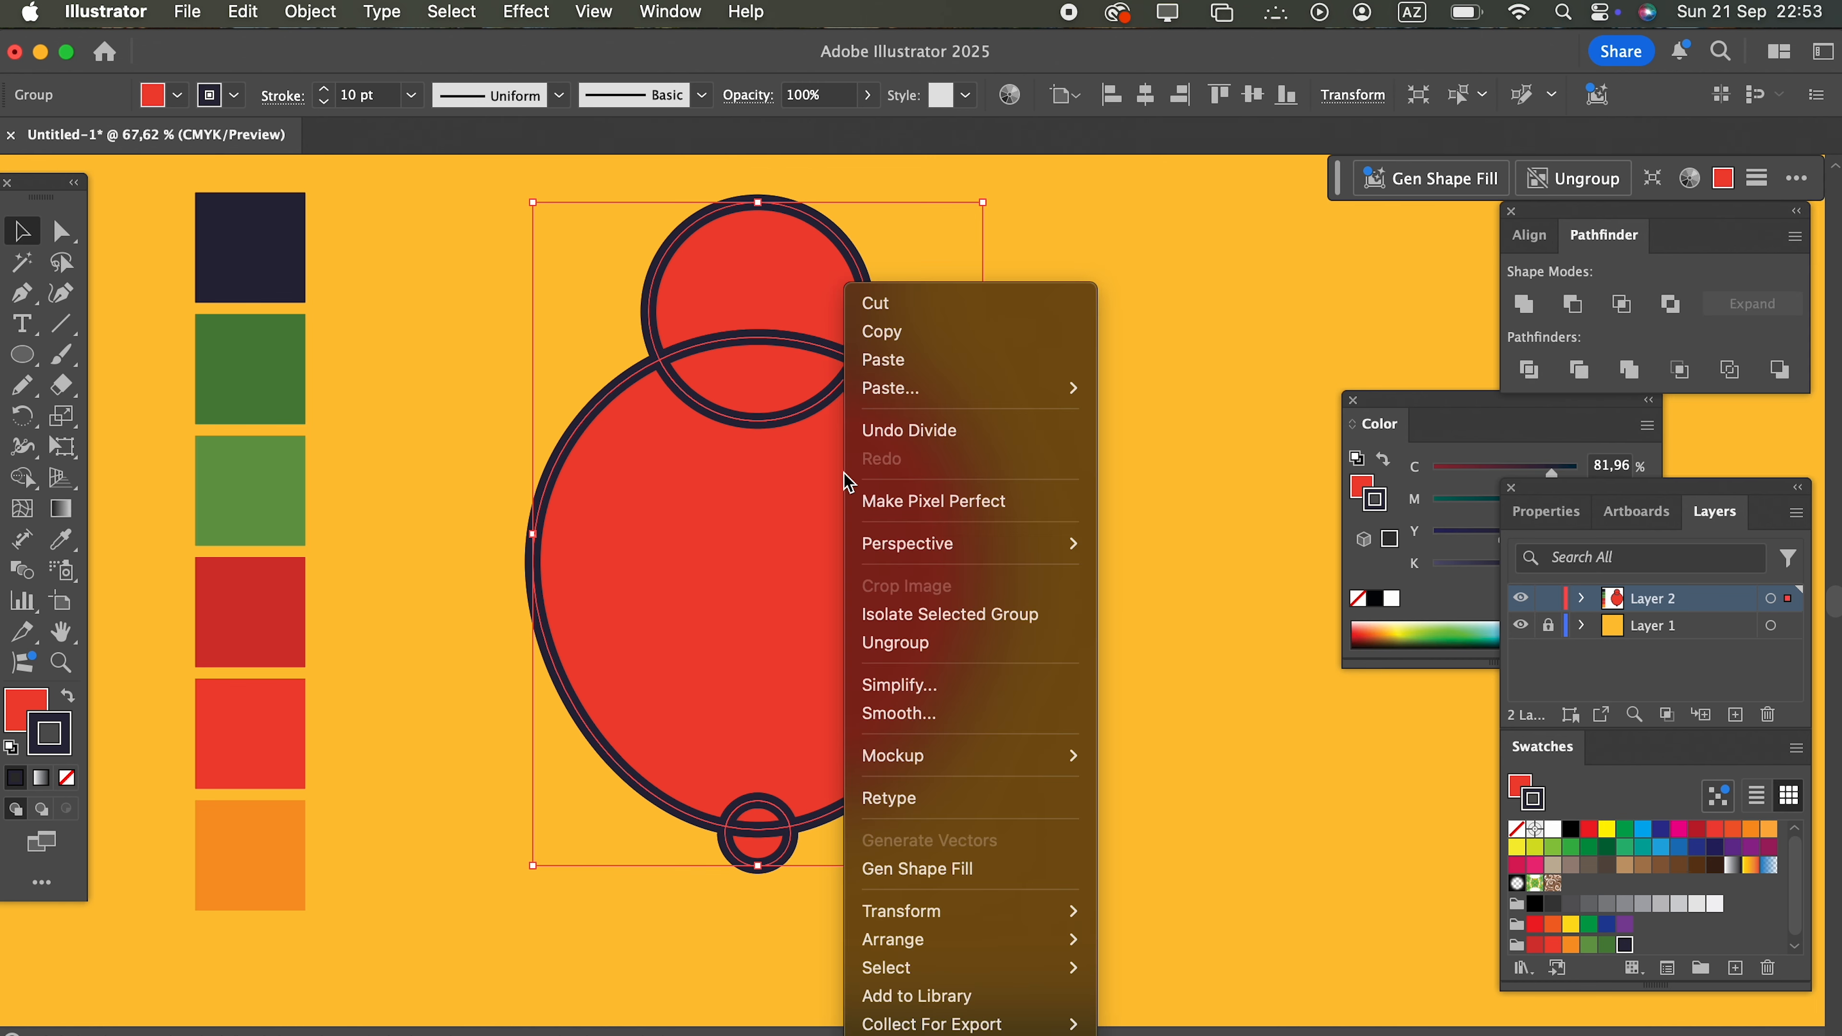
left_click(921, 643)
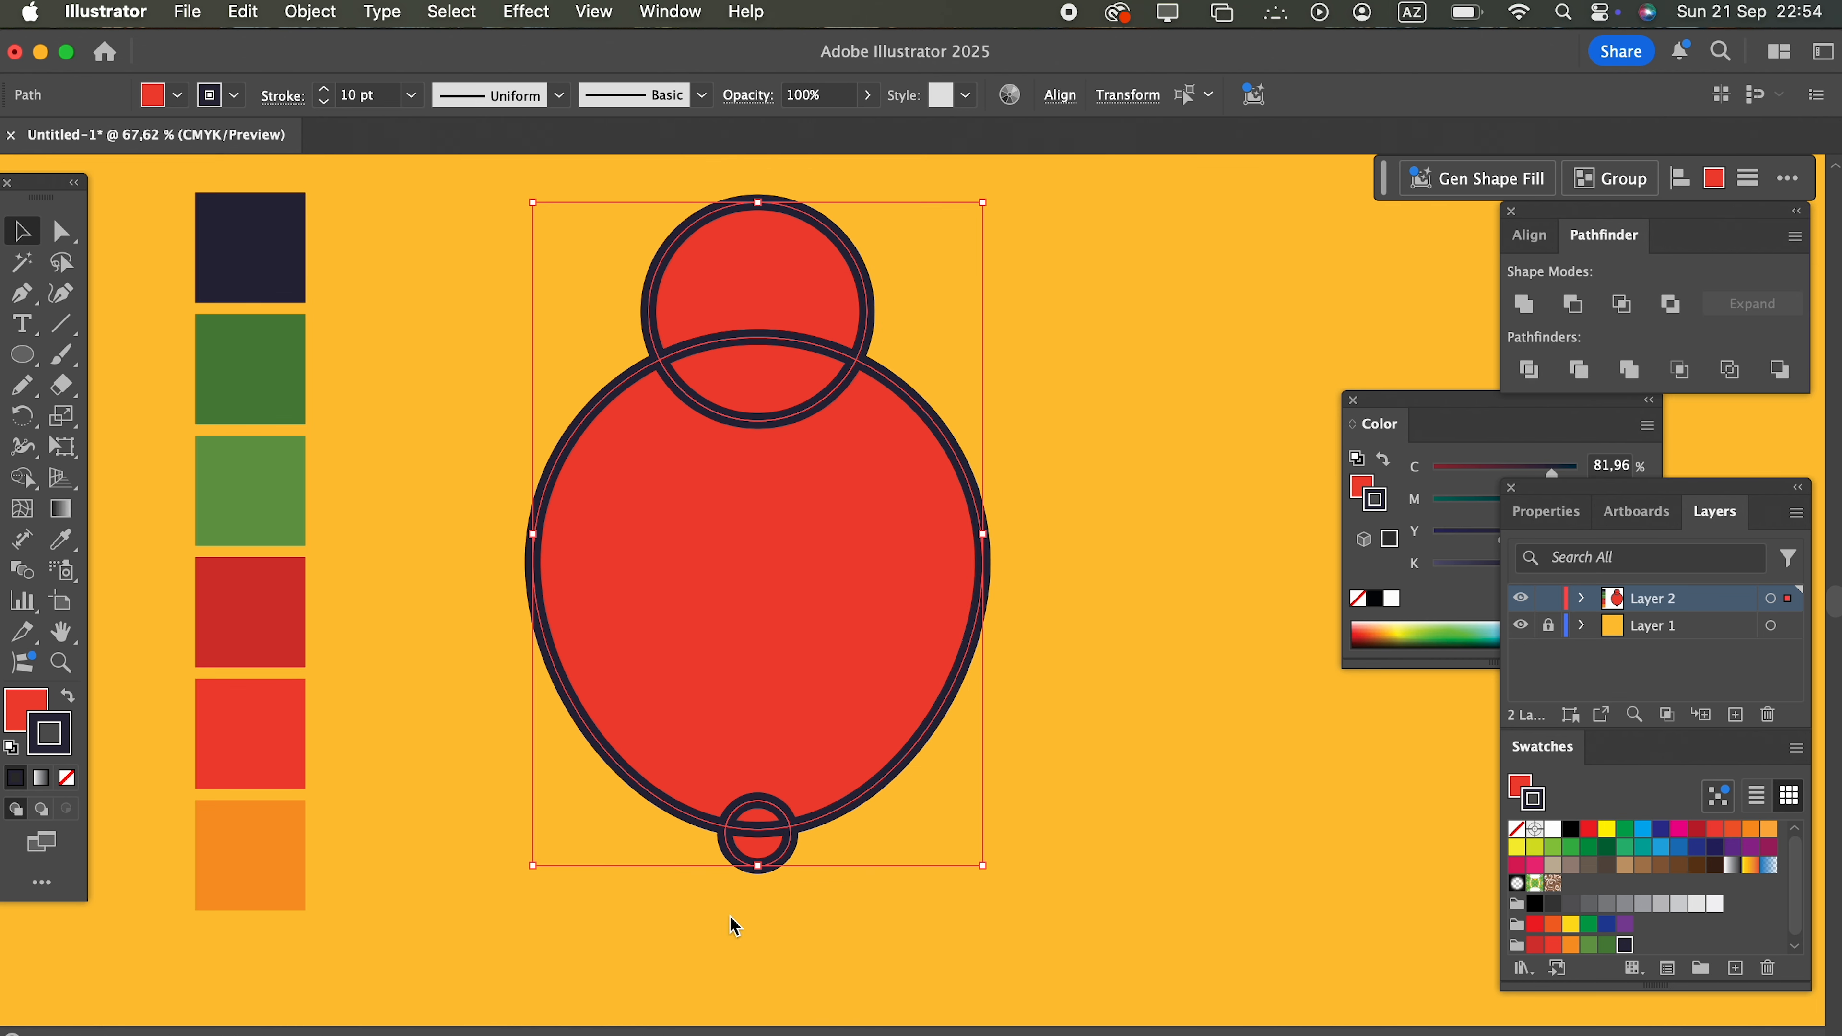
Step: Delete the divided circle pieces at the lower tip and the top, leaving curved notches in the apple body
left_click(758, 816)
key("Delete")
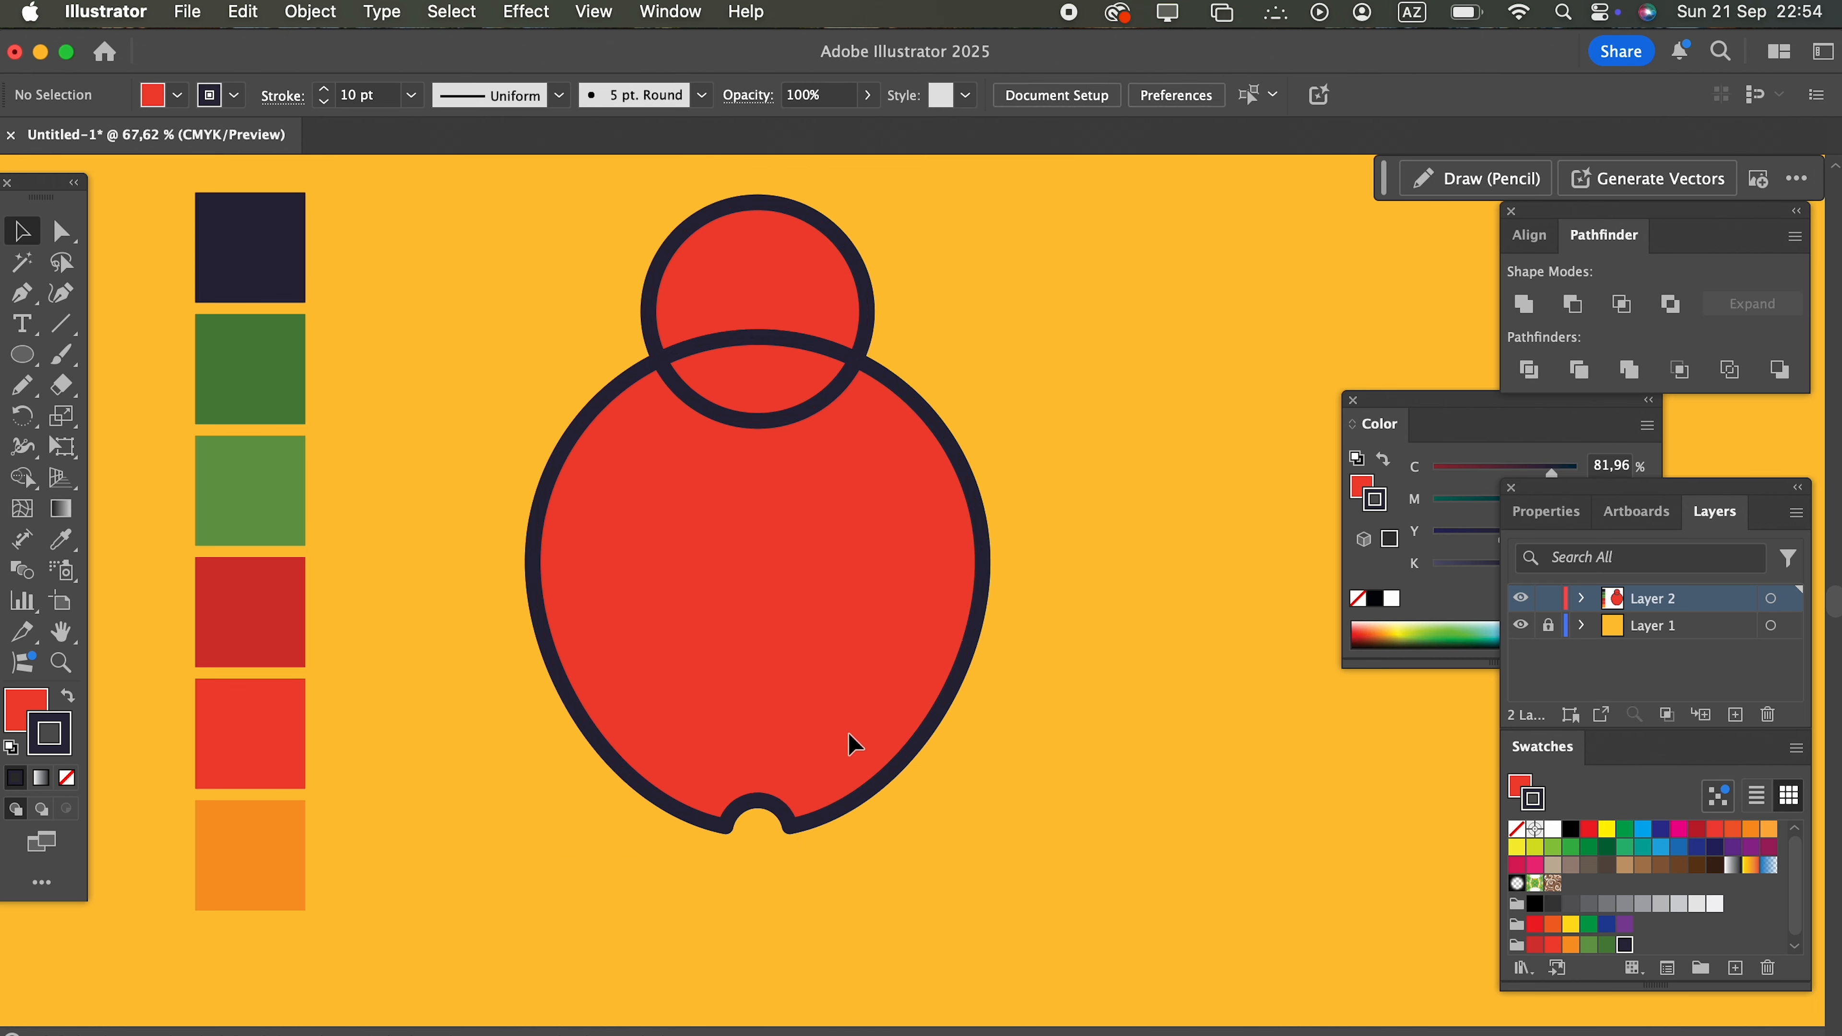
left_click(757, 359)
key("Delete")
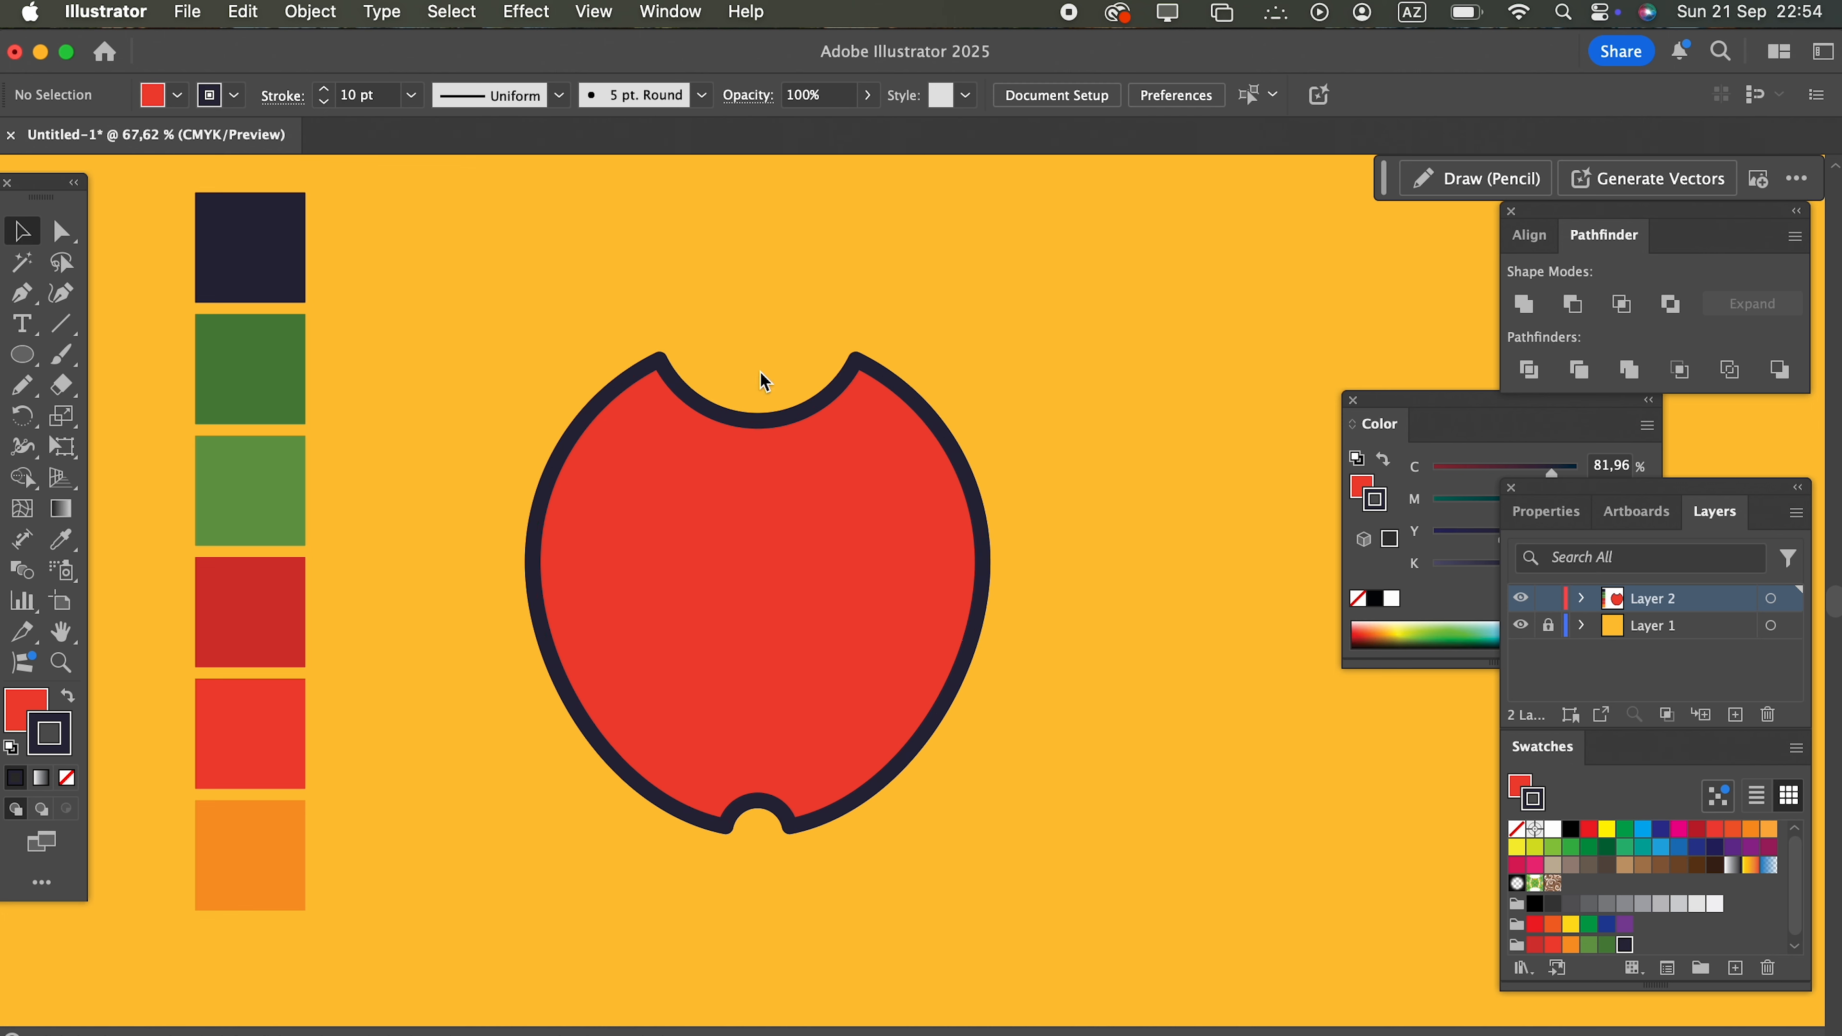
Step: Round the corner points around the apple's lower and upper notches, and move the apple lower on the artboard
left_click(62, 232)
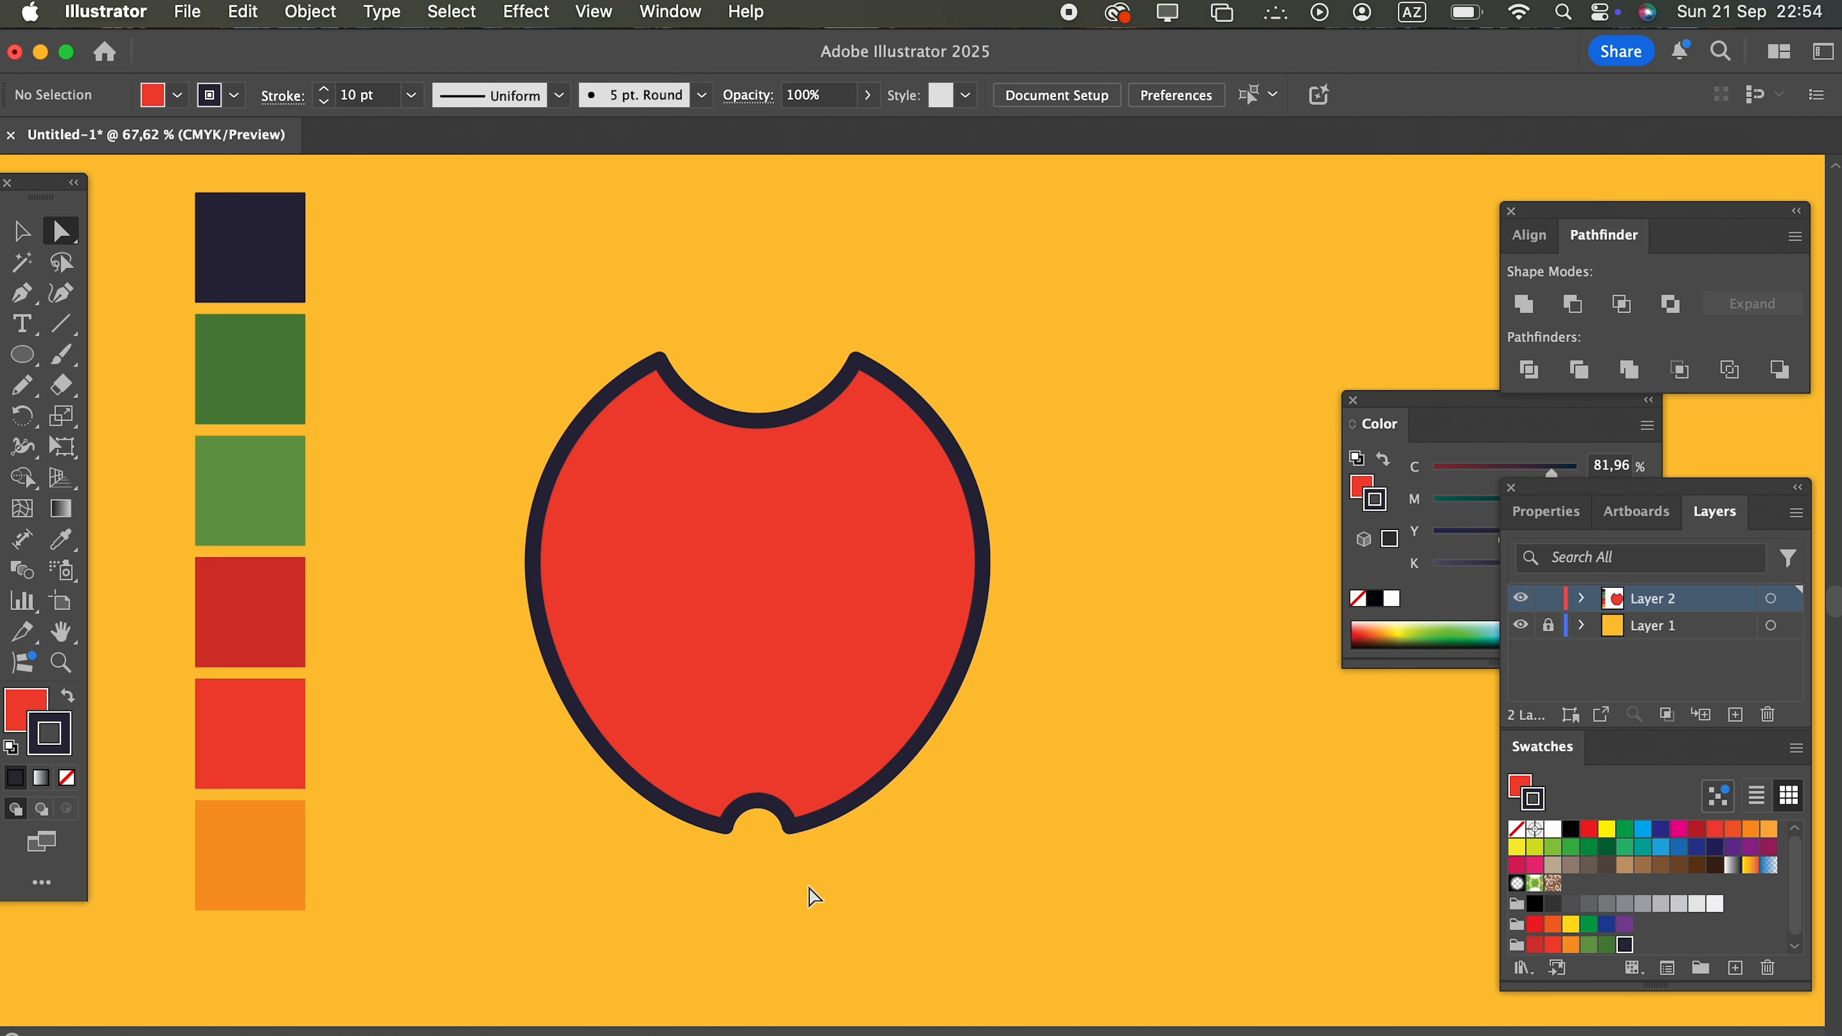
left_click_drag(807, 884, 699, 675)
left_click_drag(775, 376, 627, 464)
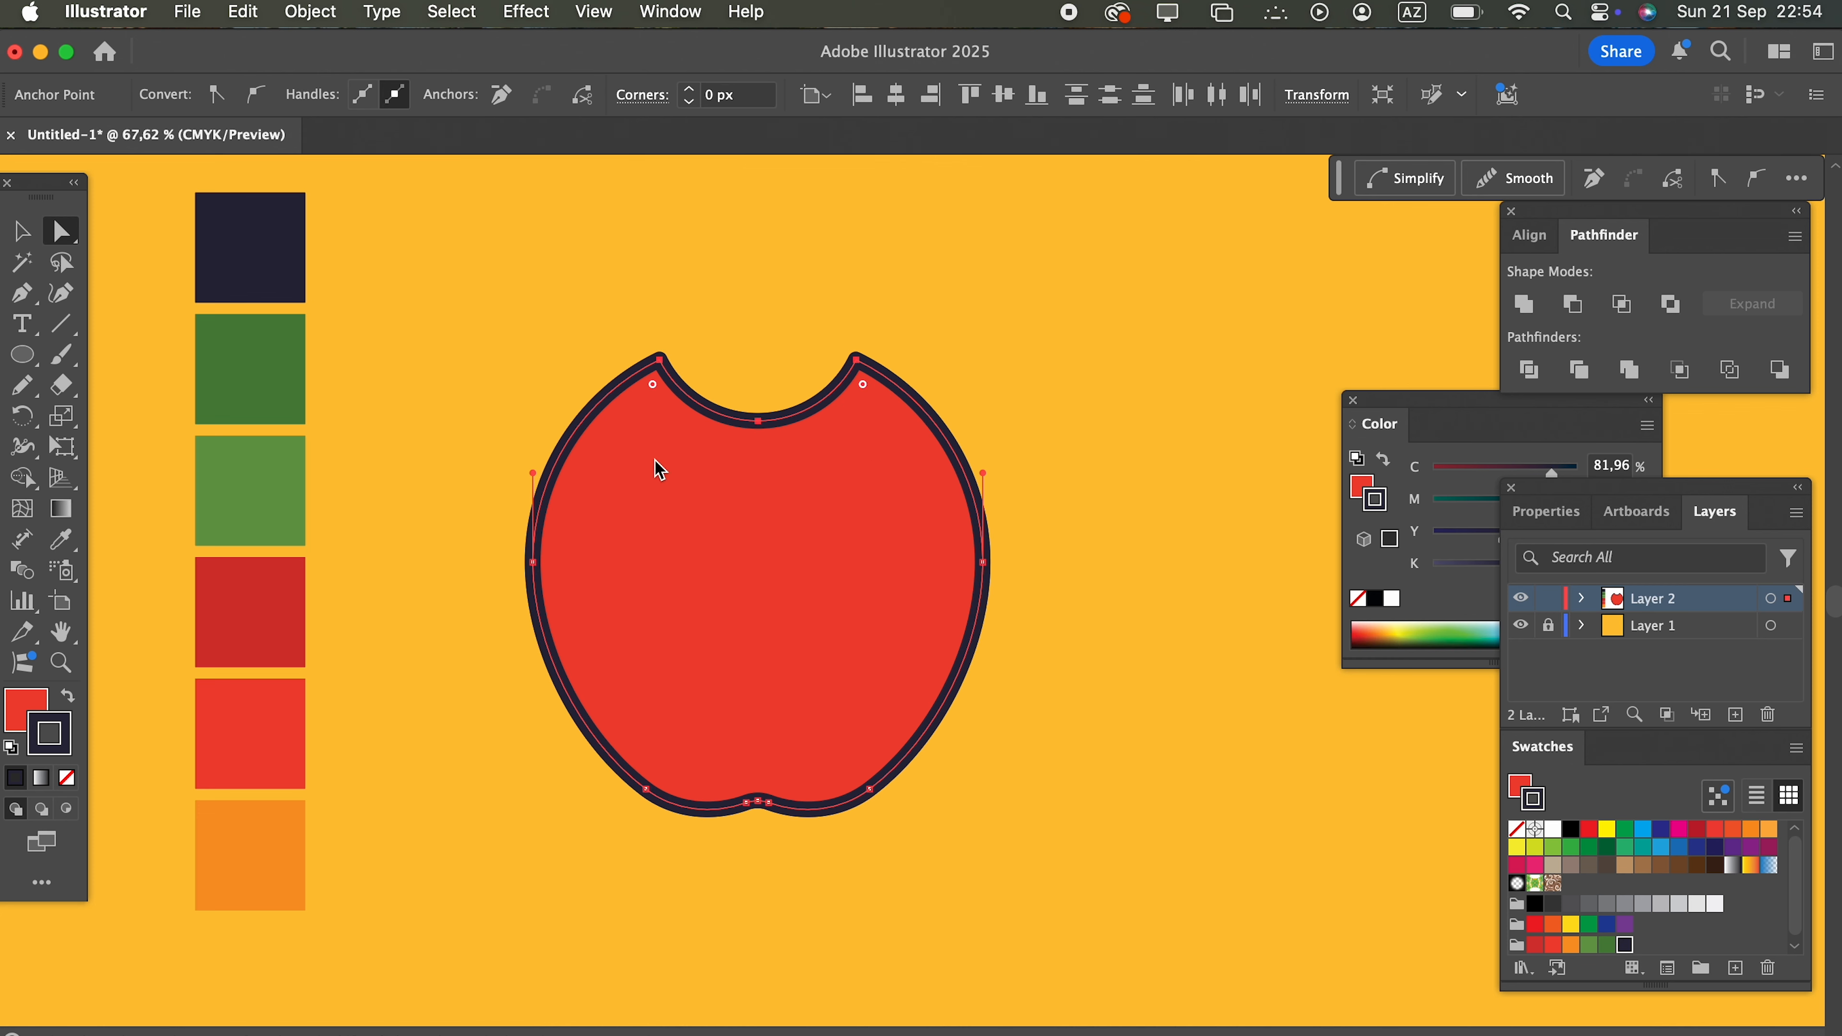
left_click_drag(647, 389, 641, 576)
left_click(1154, 861)
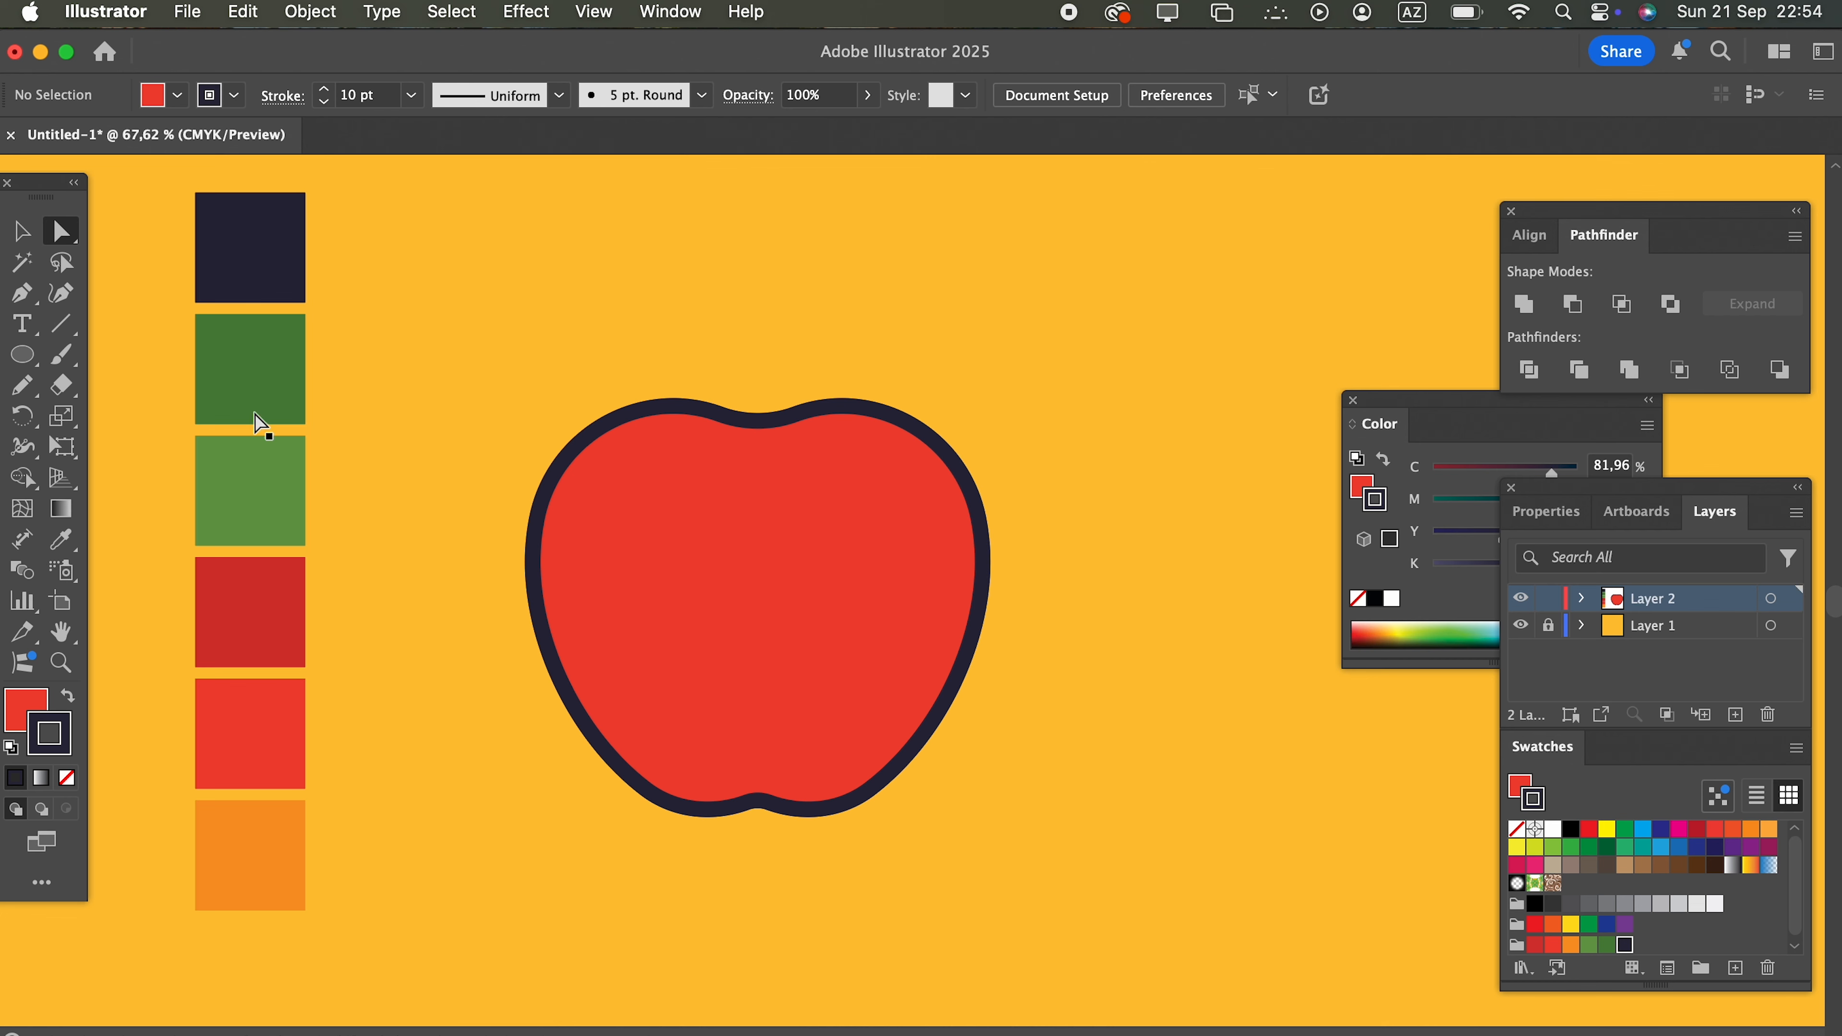
key("v")
left_click_drag(855, 648, 854, 740)
Step: Draw a short, downward-bowed crease with the Pencil tool just beneath the apple's top dip
left_click(24, 395)
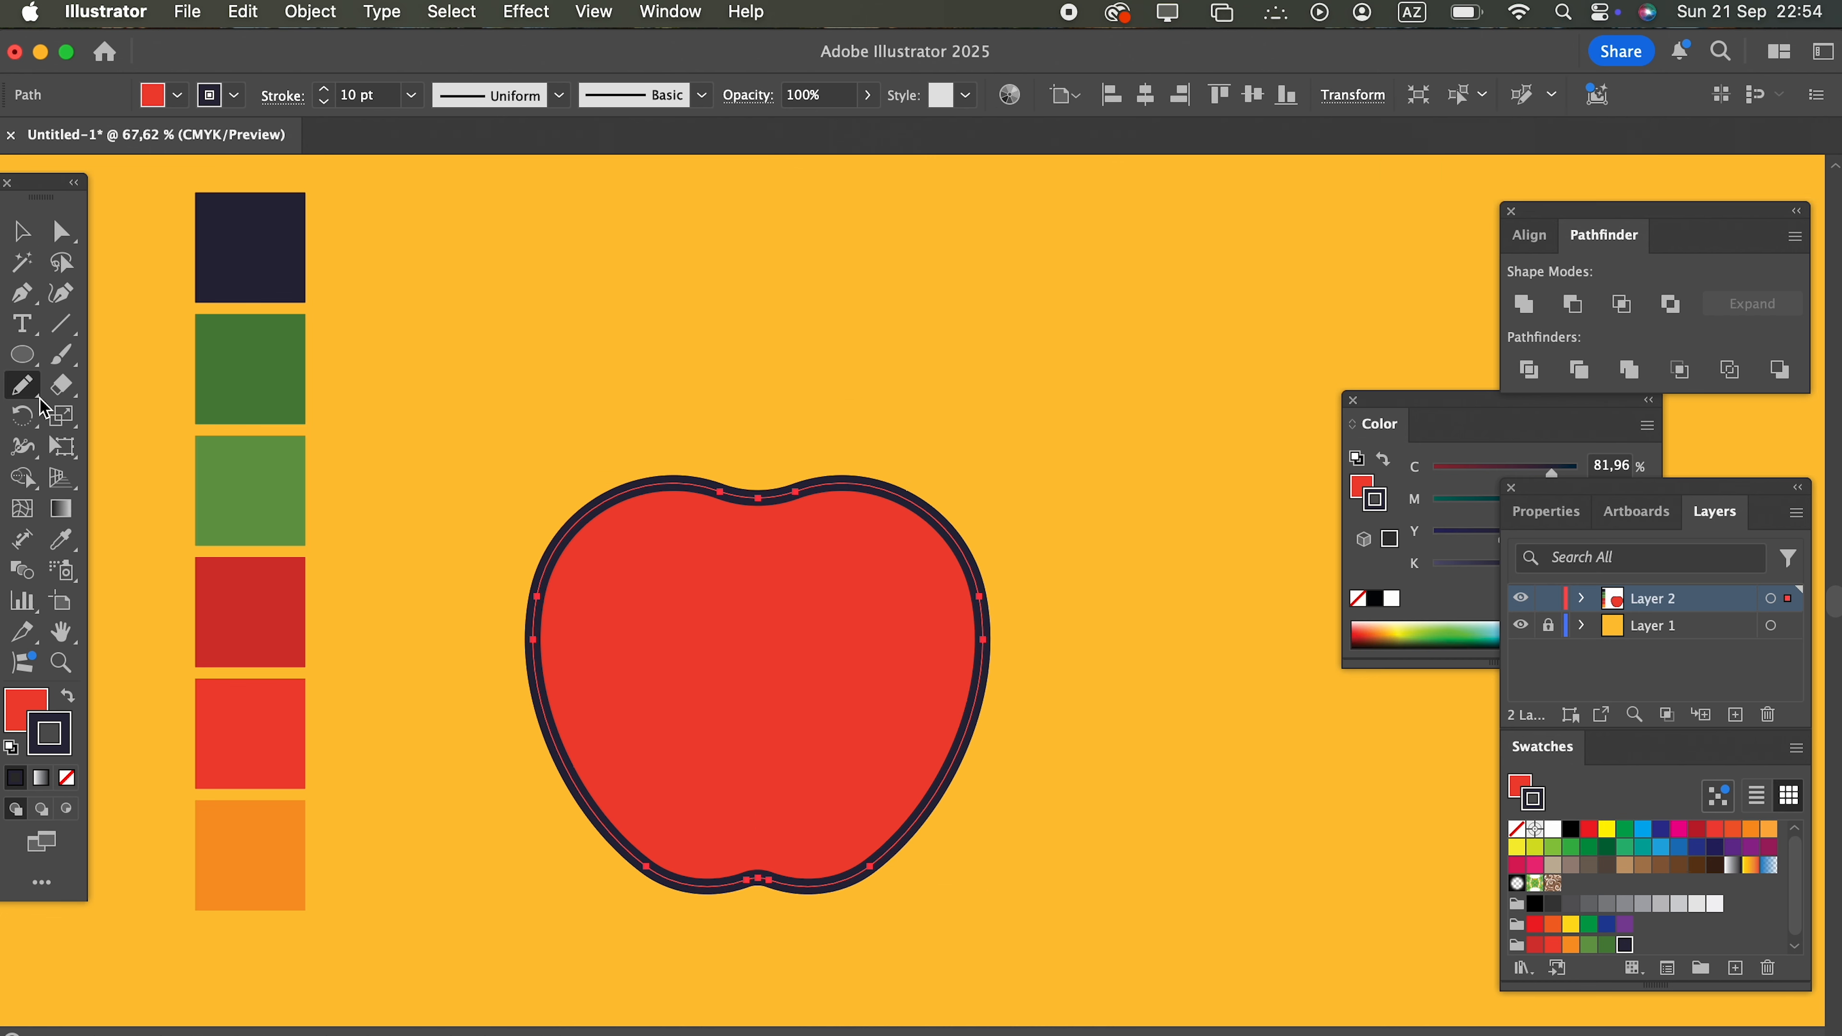
left_click_drag(709, 556, 807, 548)
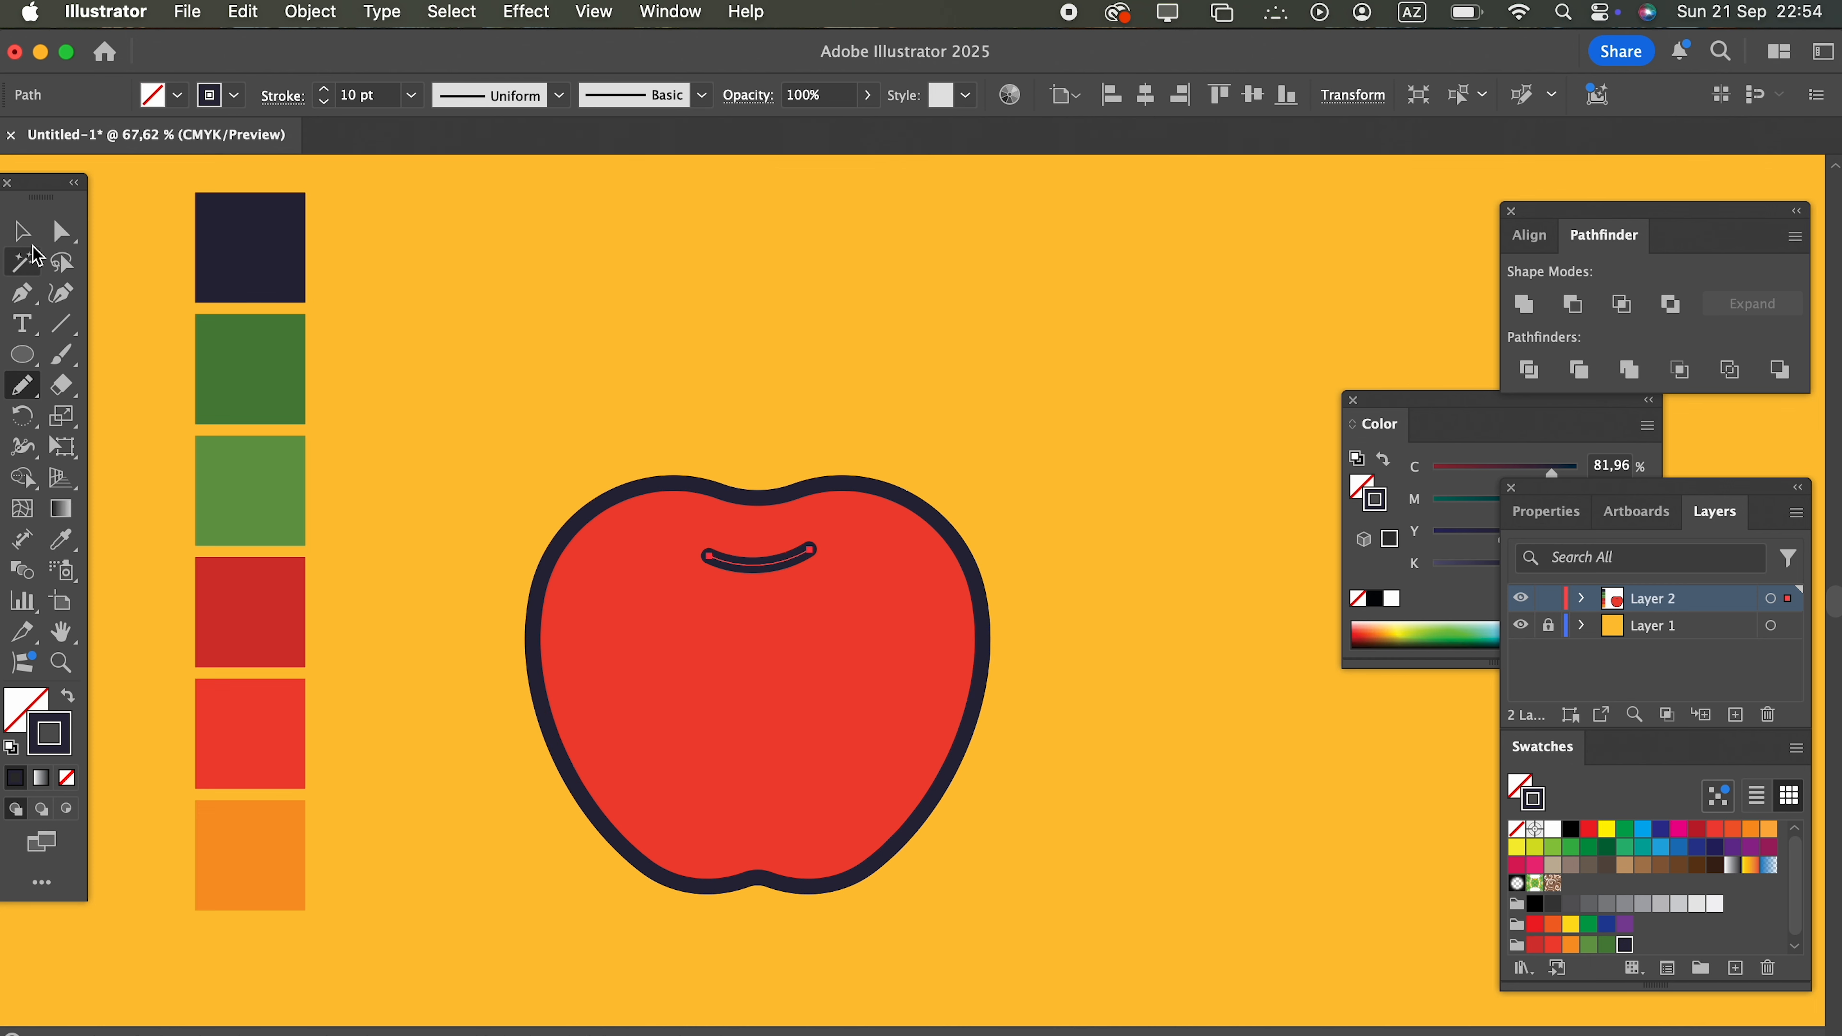
left_click(22, 231)
left_click_drag(827, 580, 824, 599)
Step: Apply the tapered width profile to the crease line and move it slightly closer to the apple's top dip
left_click(511, 102)
left_click(493, 165)
left_click(1147, 708)
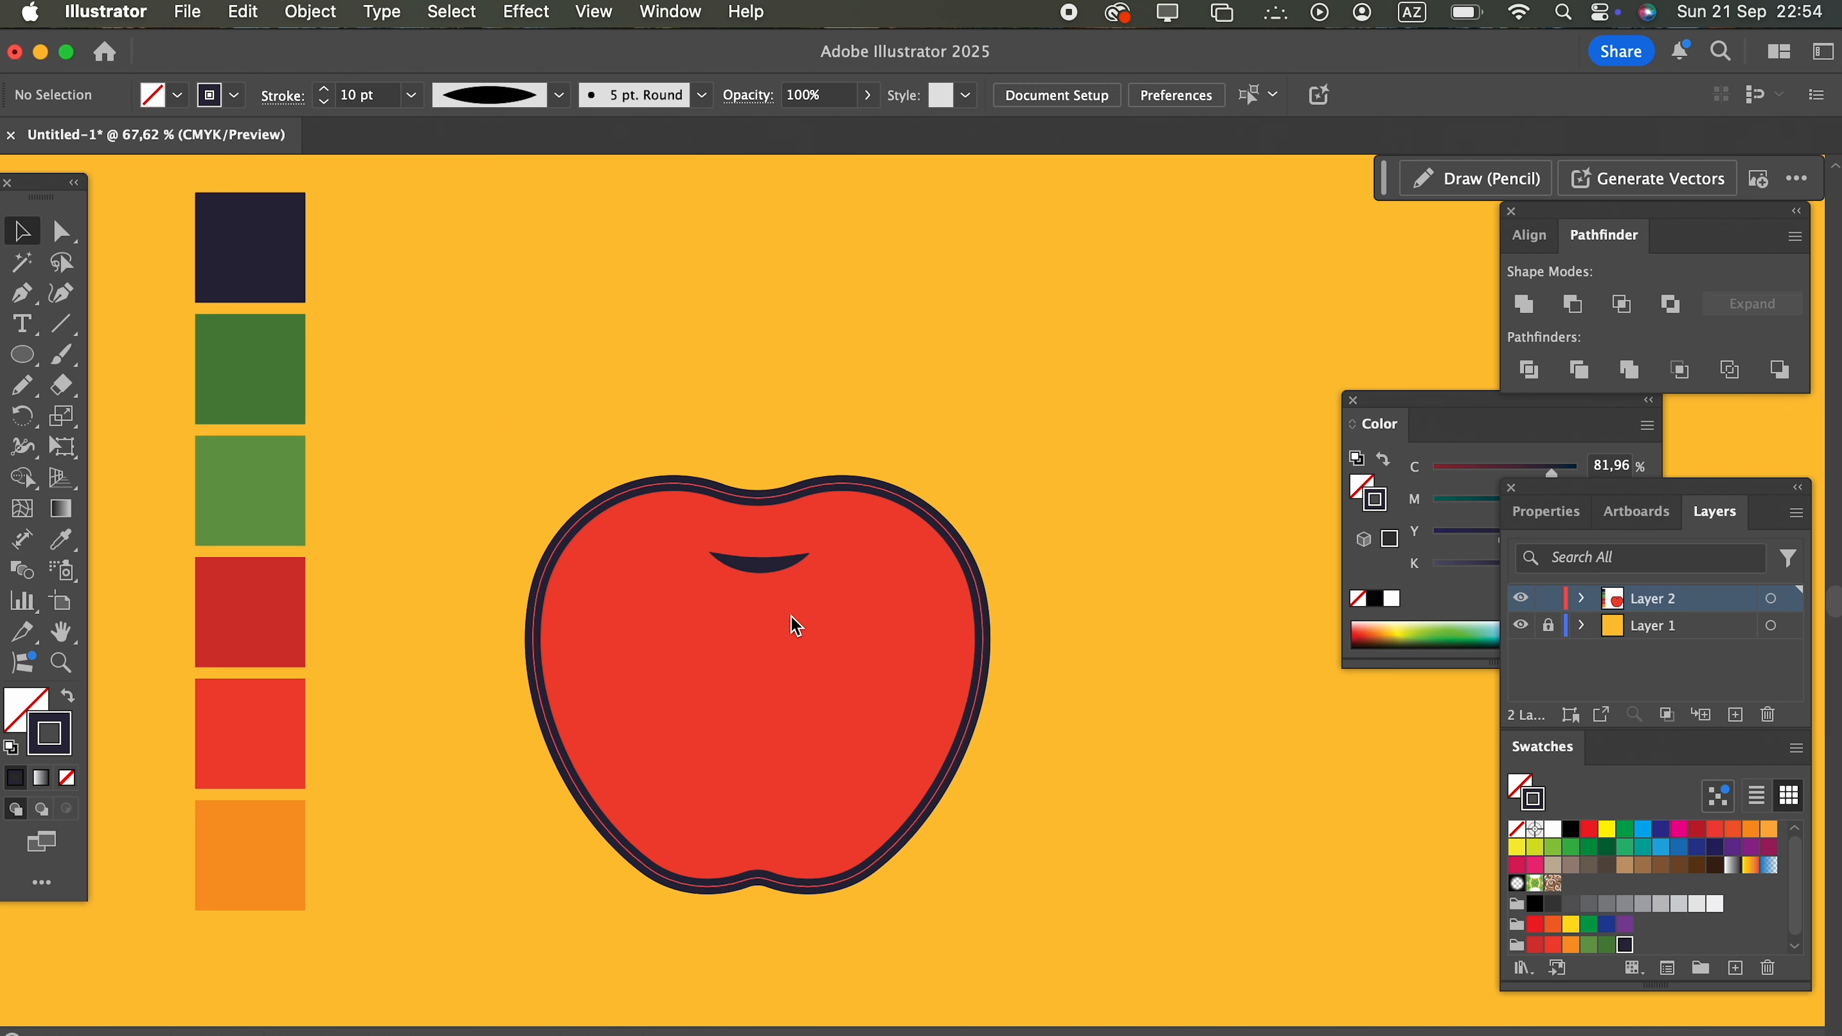
left_click_drag(783, 570, 785, 557)
left_click(1071, 751)
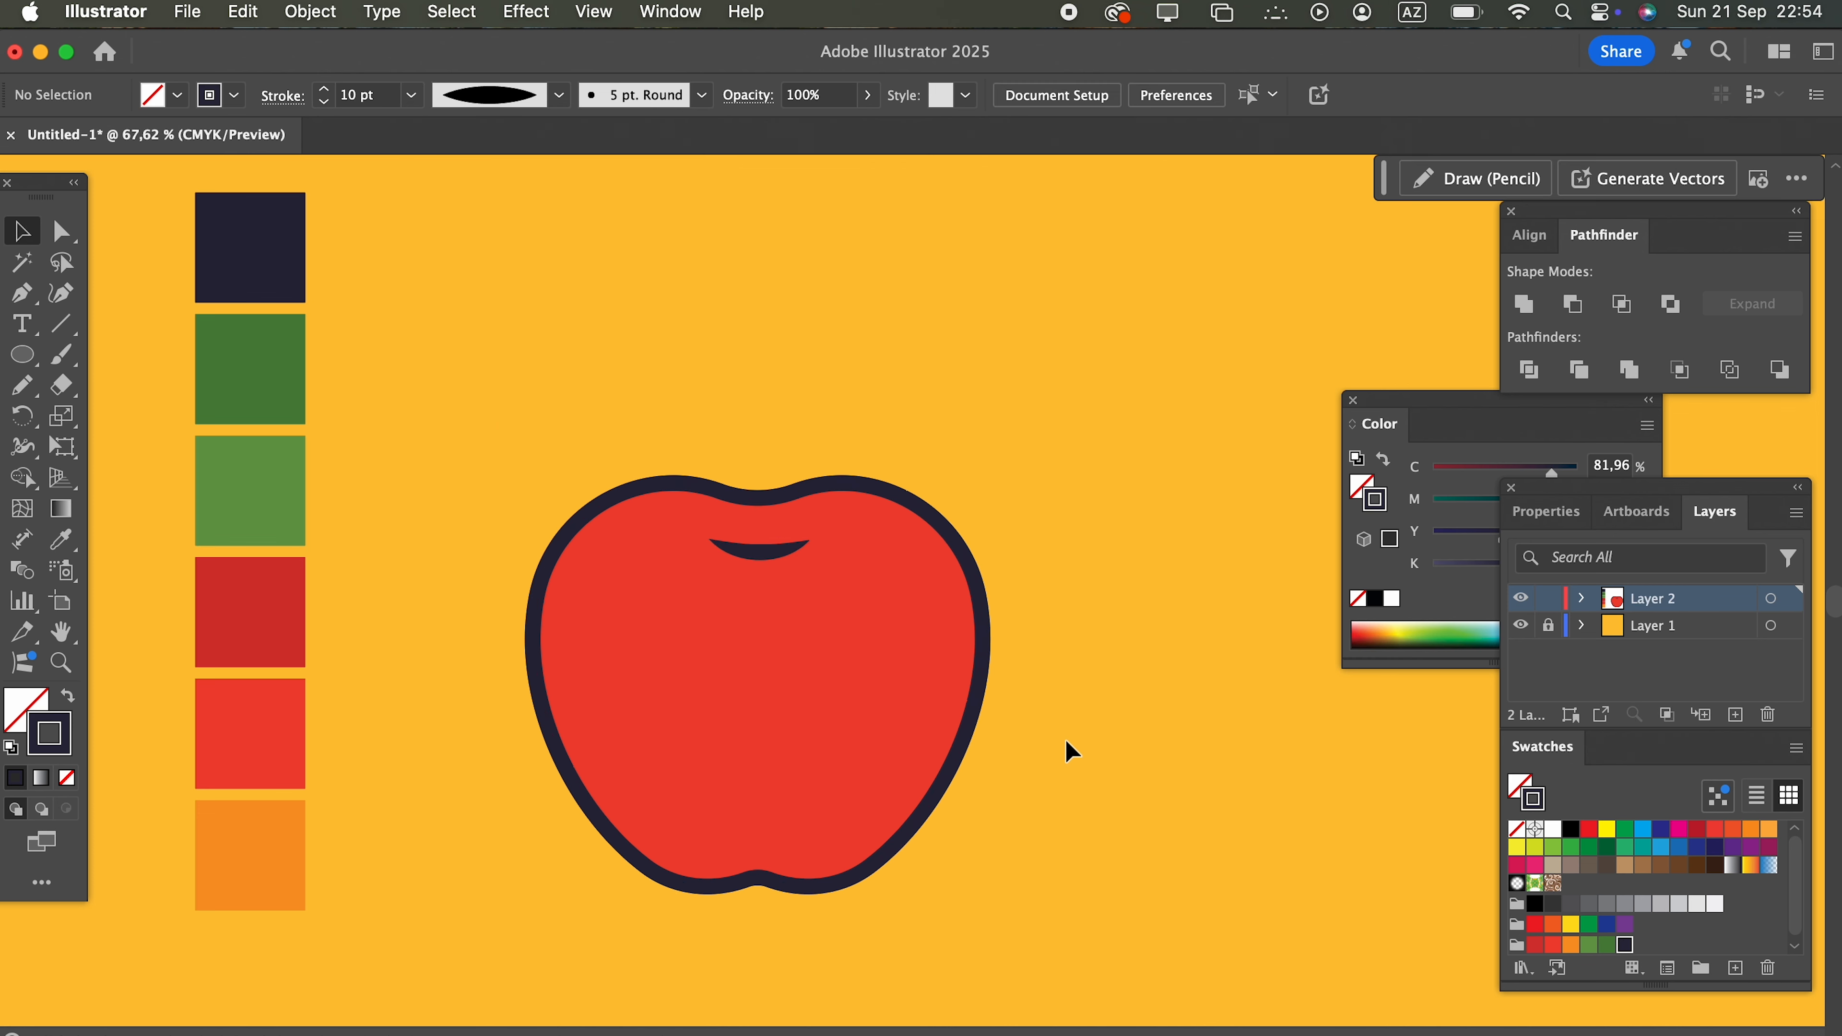
Step: Draw a closed, curved stem rising from the crease with the Pencil tool and copy the apple's fill and stroke to it
left_click(13, 392)
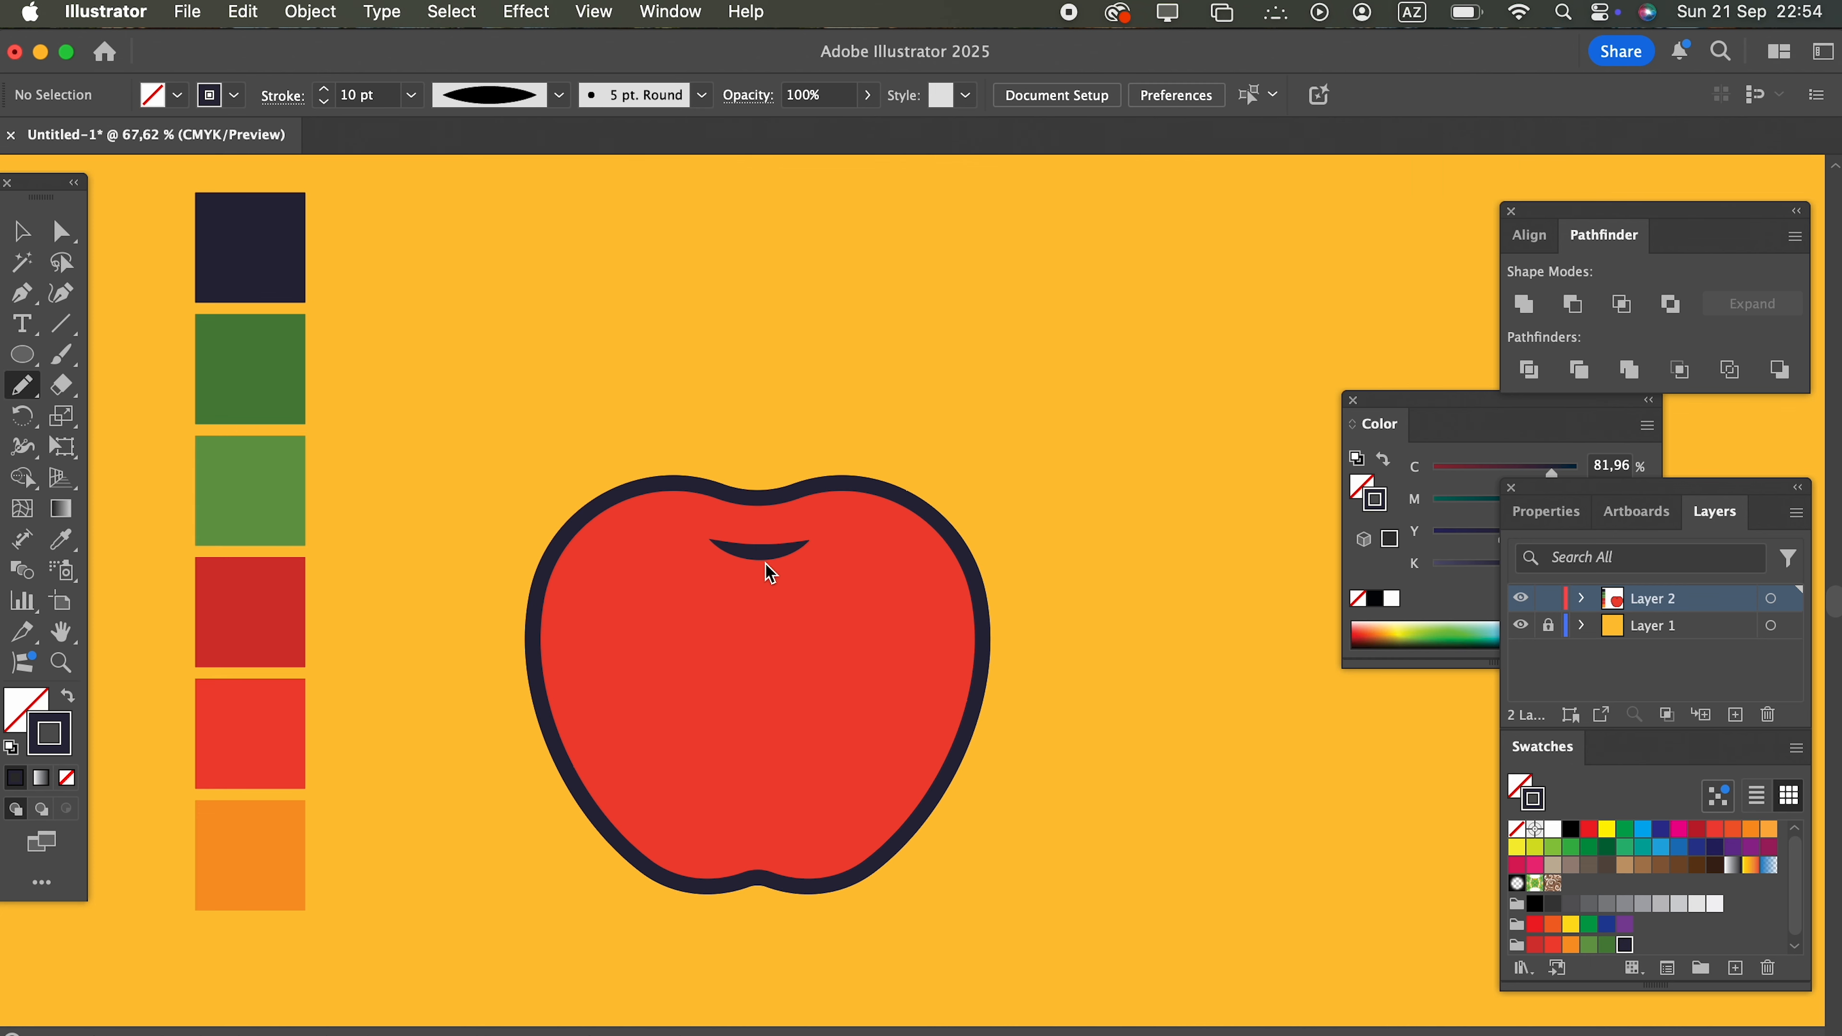
mouse_move(760, 549)
left_mouse_down()
mouse_move(665, 365)
mouse_move(706, 355)
mouse_move(723, 382)
mouse_move(761, 548)
left_mouse_up()
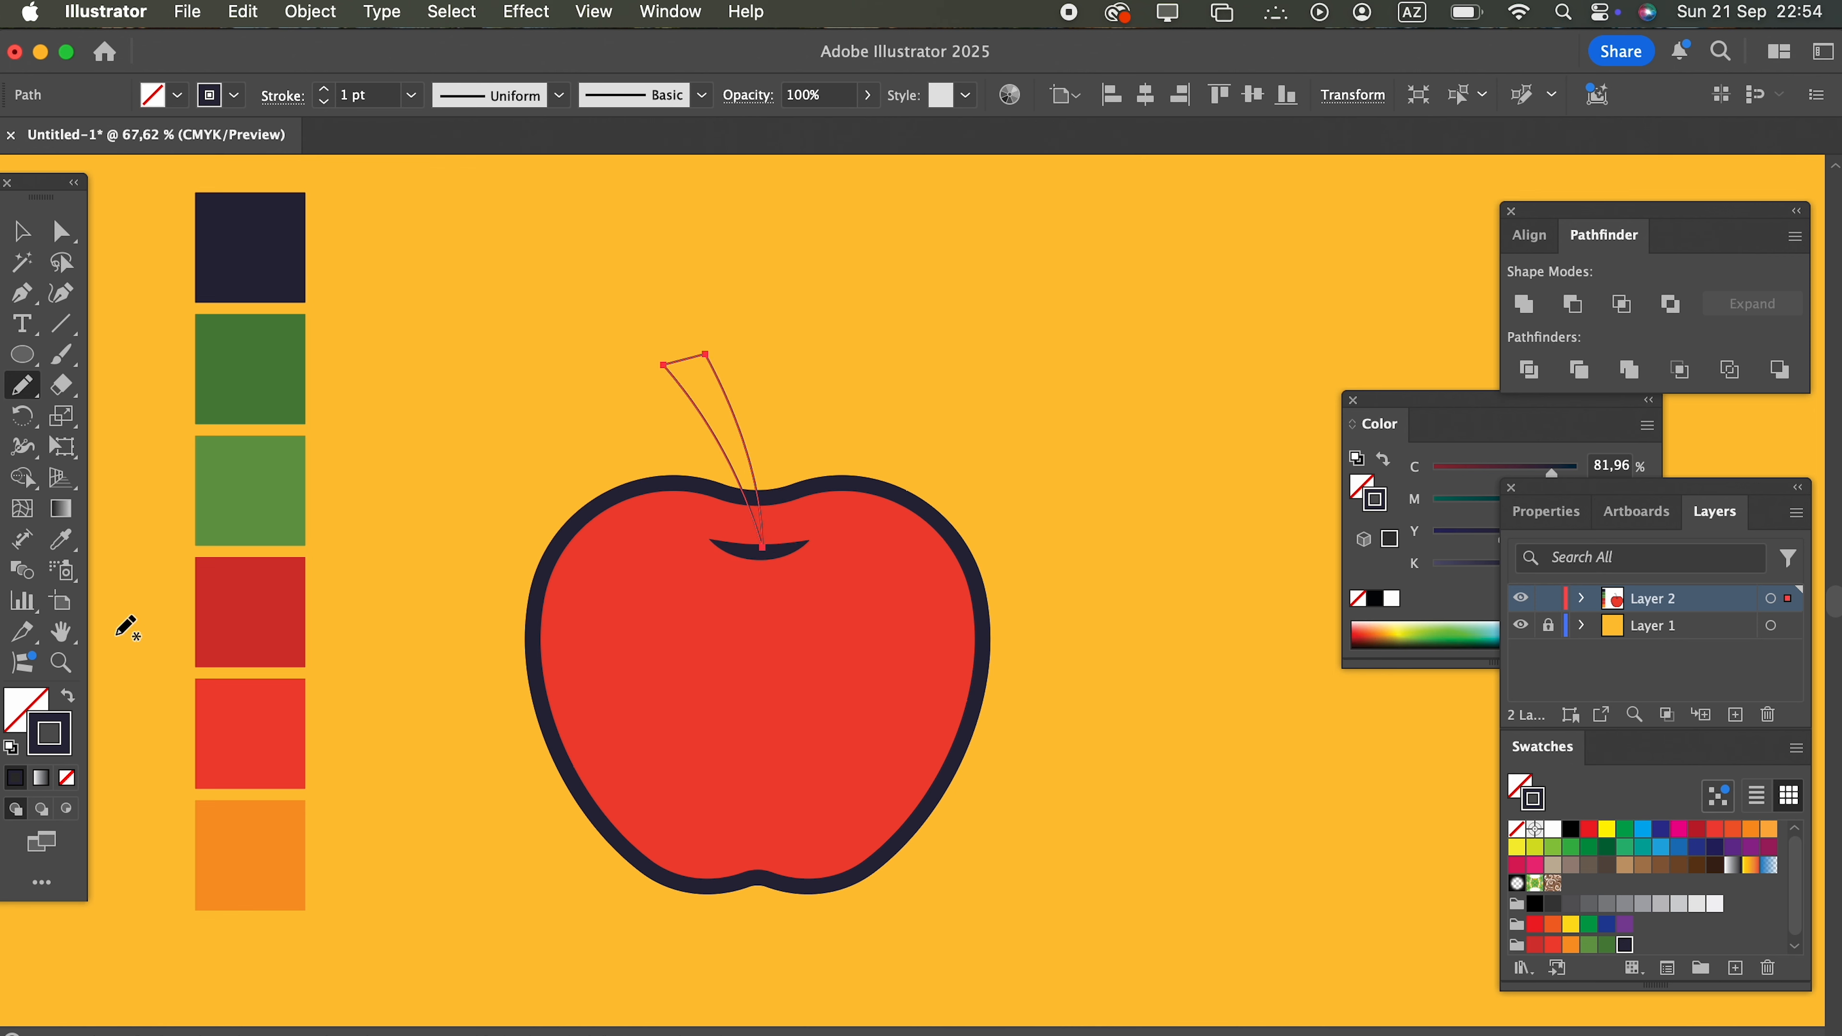
left_click(62, 539)
left_click(616, 690)
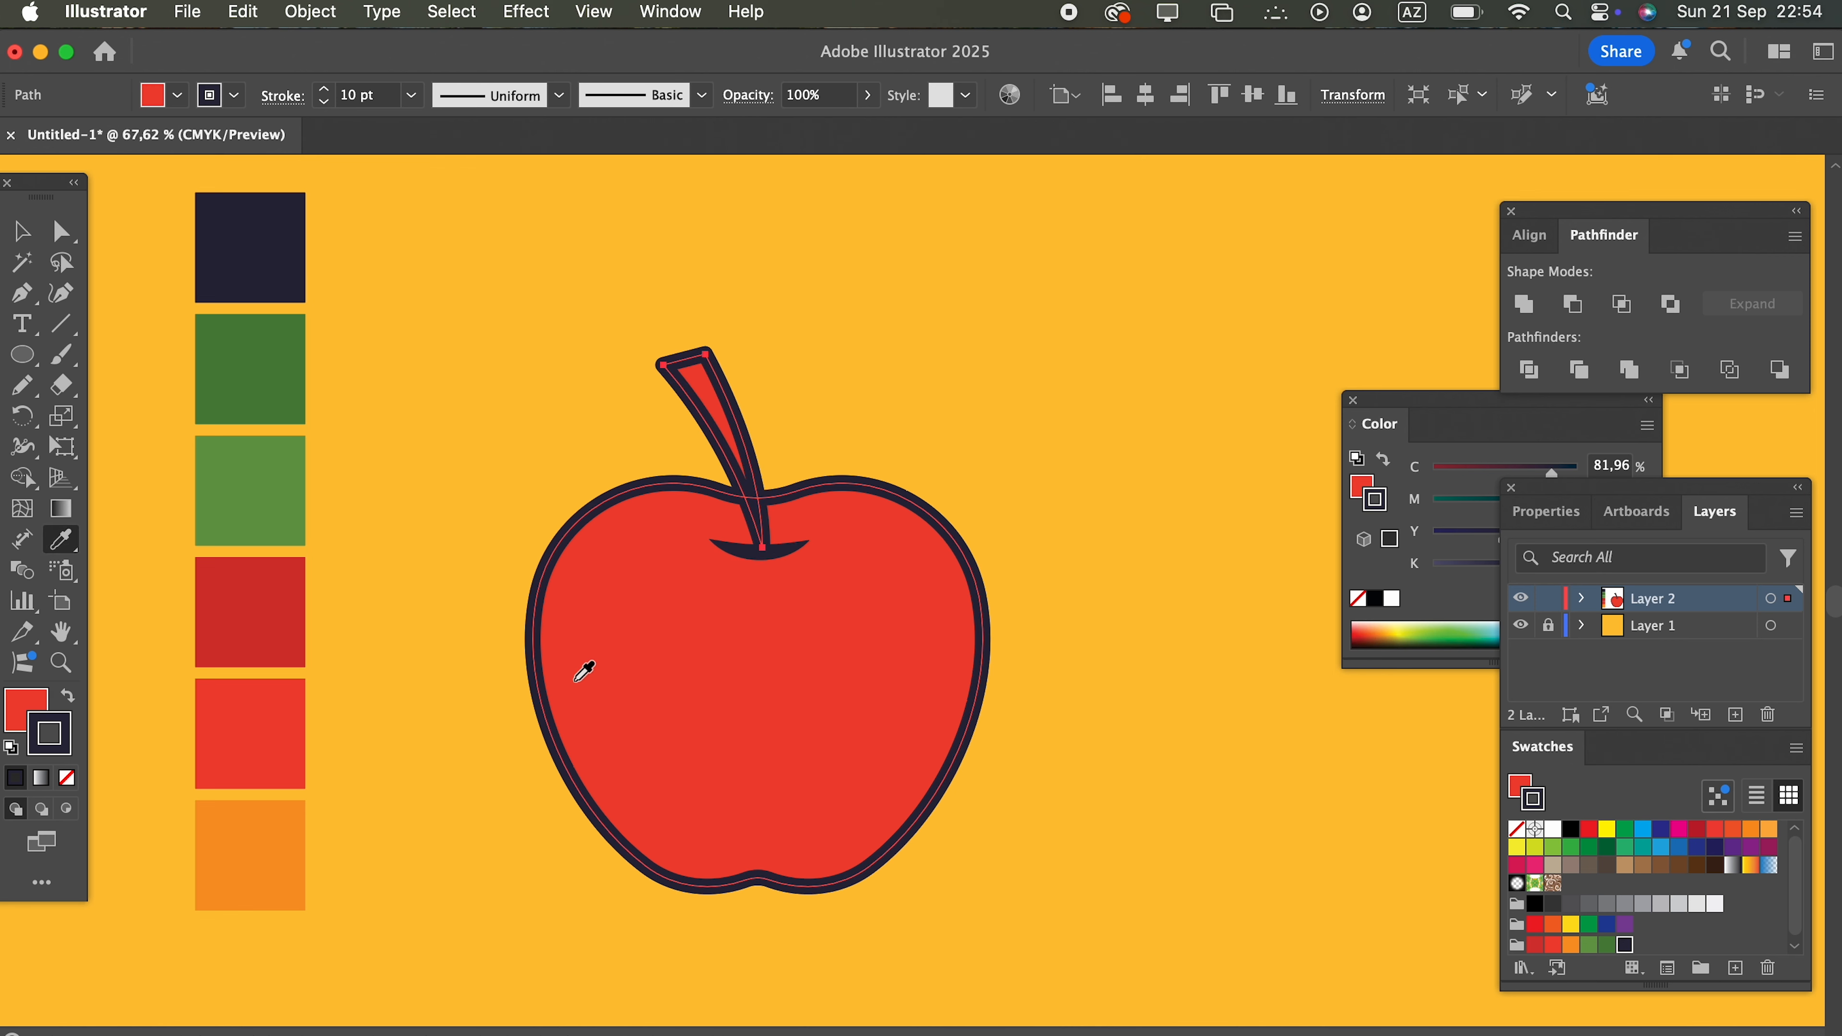
Step: Set the stem's fill color to brown 7c5755
double_click(20, 703)
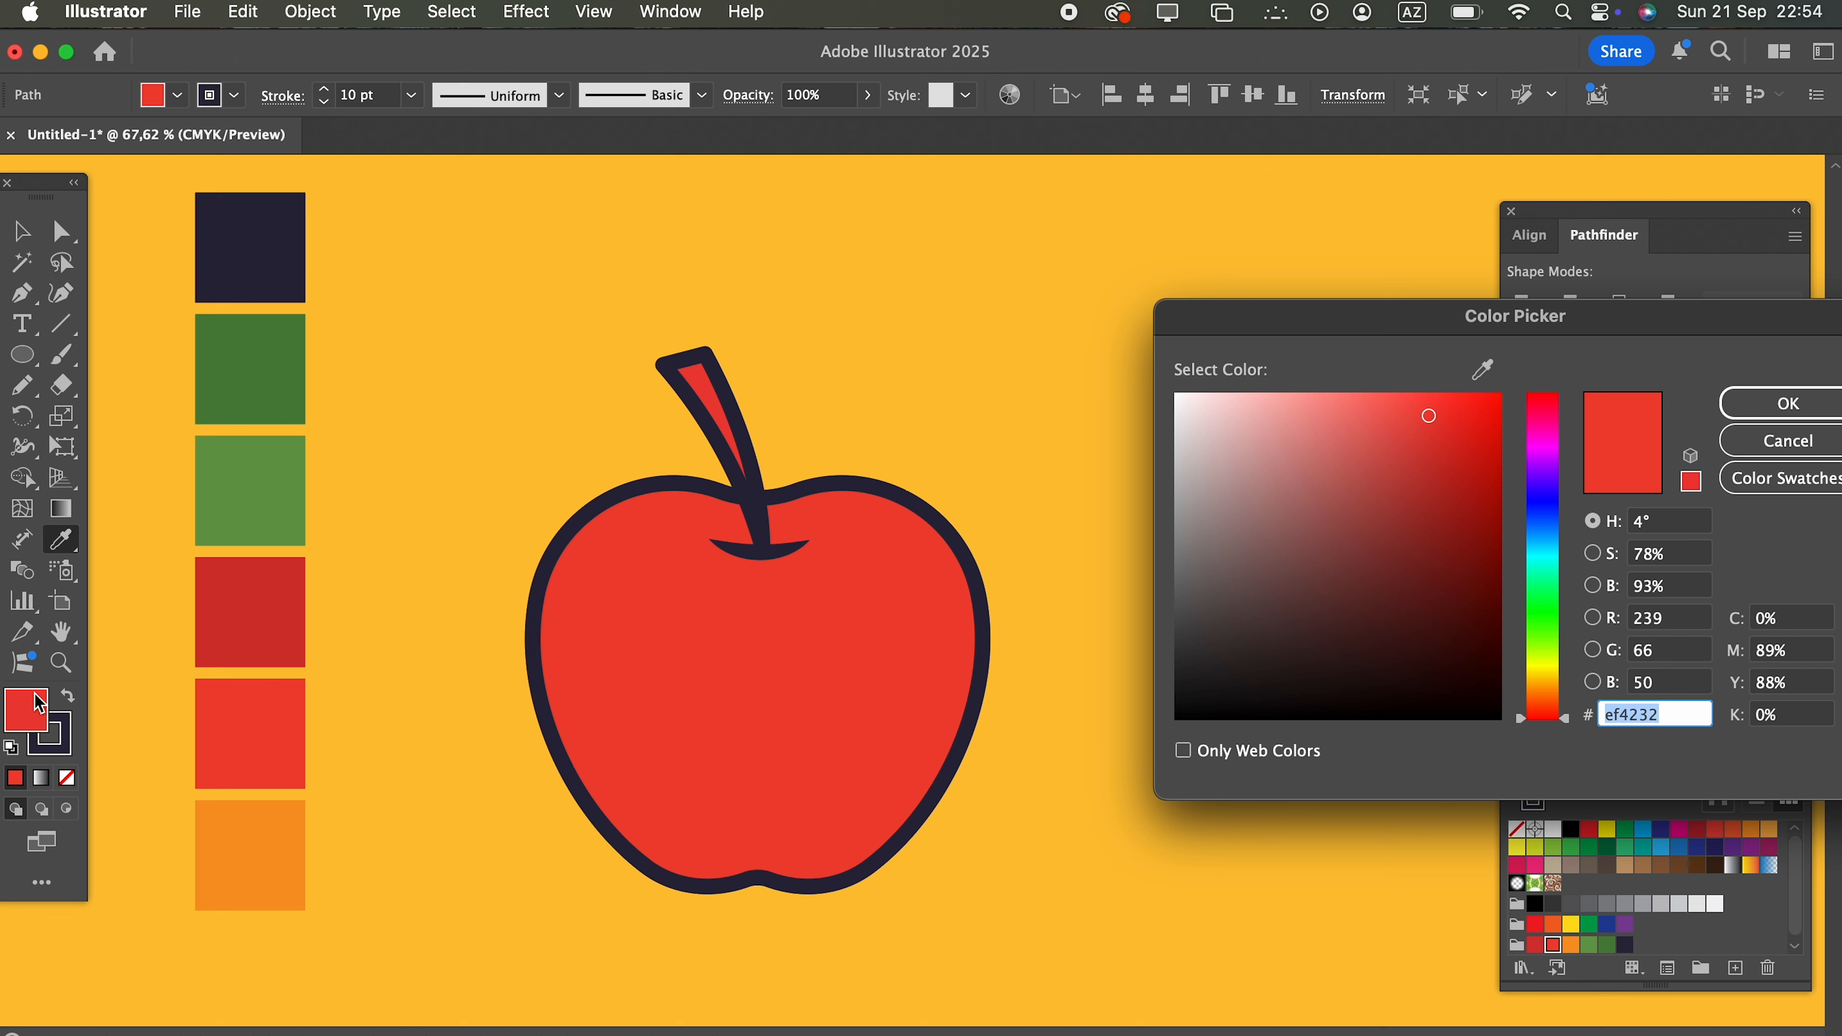
left_click(1282, 559)
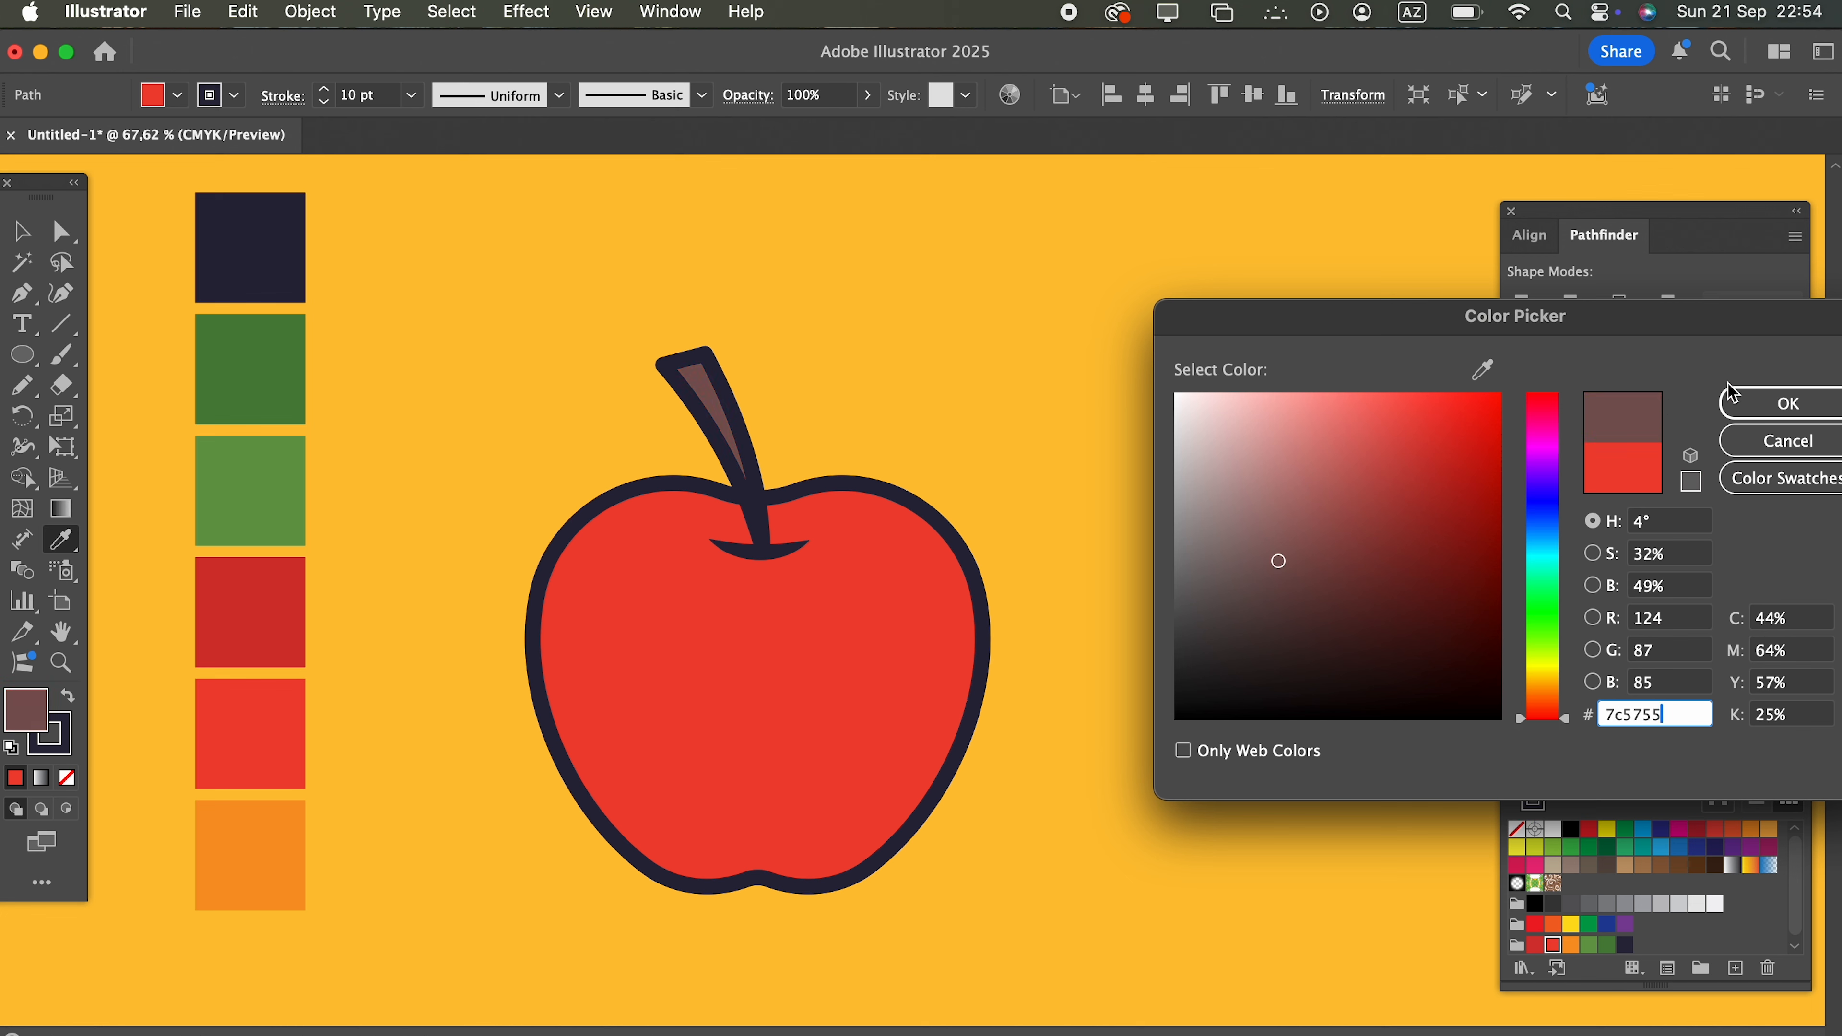
left_click(1741, 403)
Step: Round the corners of the stem, giving it a smooth, rounded upper end
left_click(58, 238)
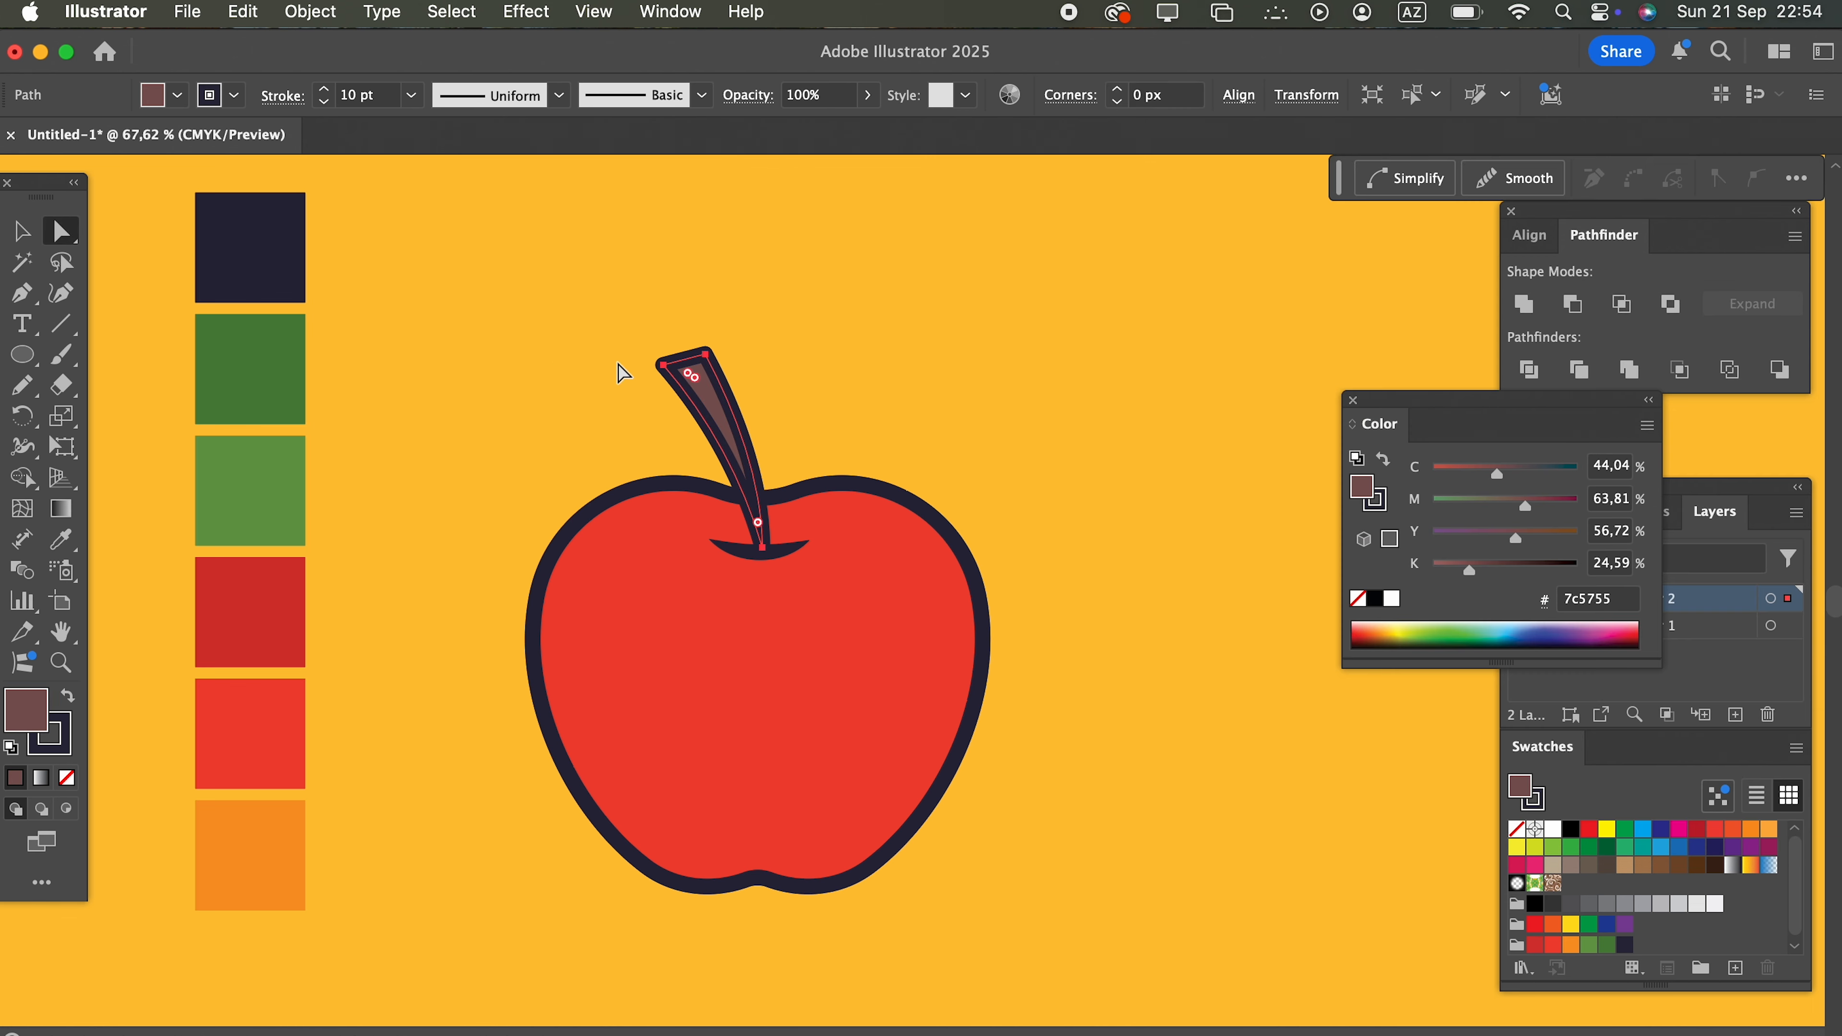
left_click_drag(881, 394, 882, 395)
left_click_drag(692, 381, 797, 479)
left_click(811, 444)
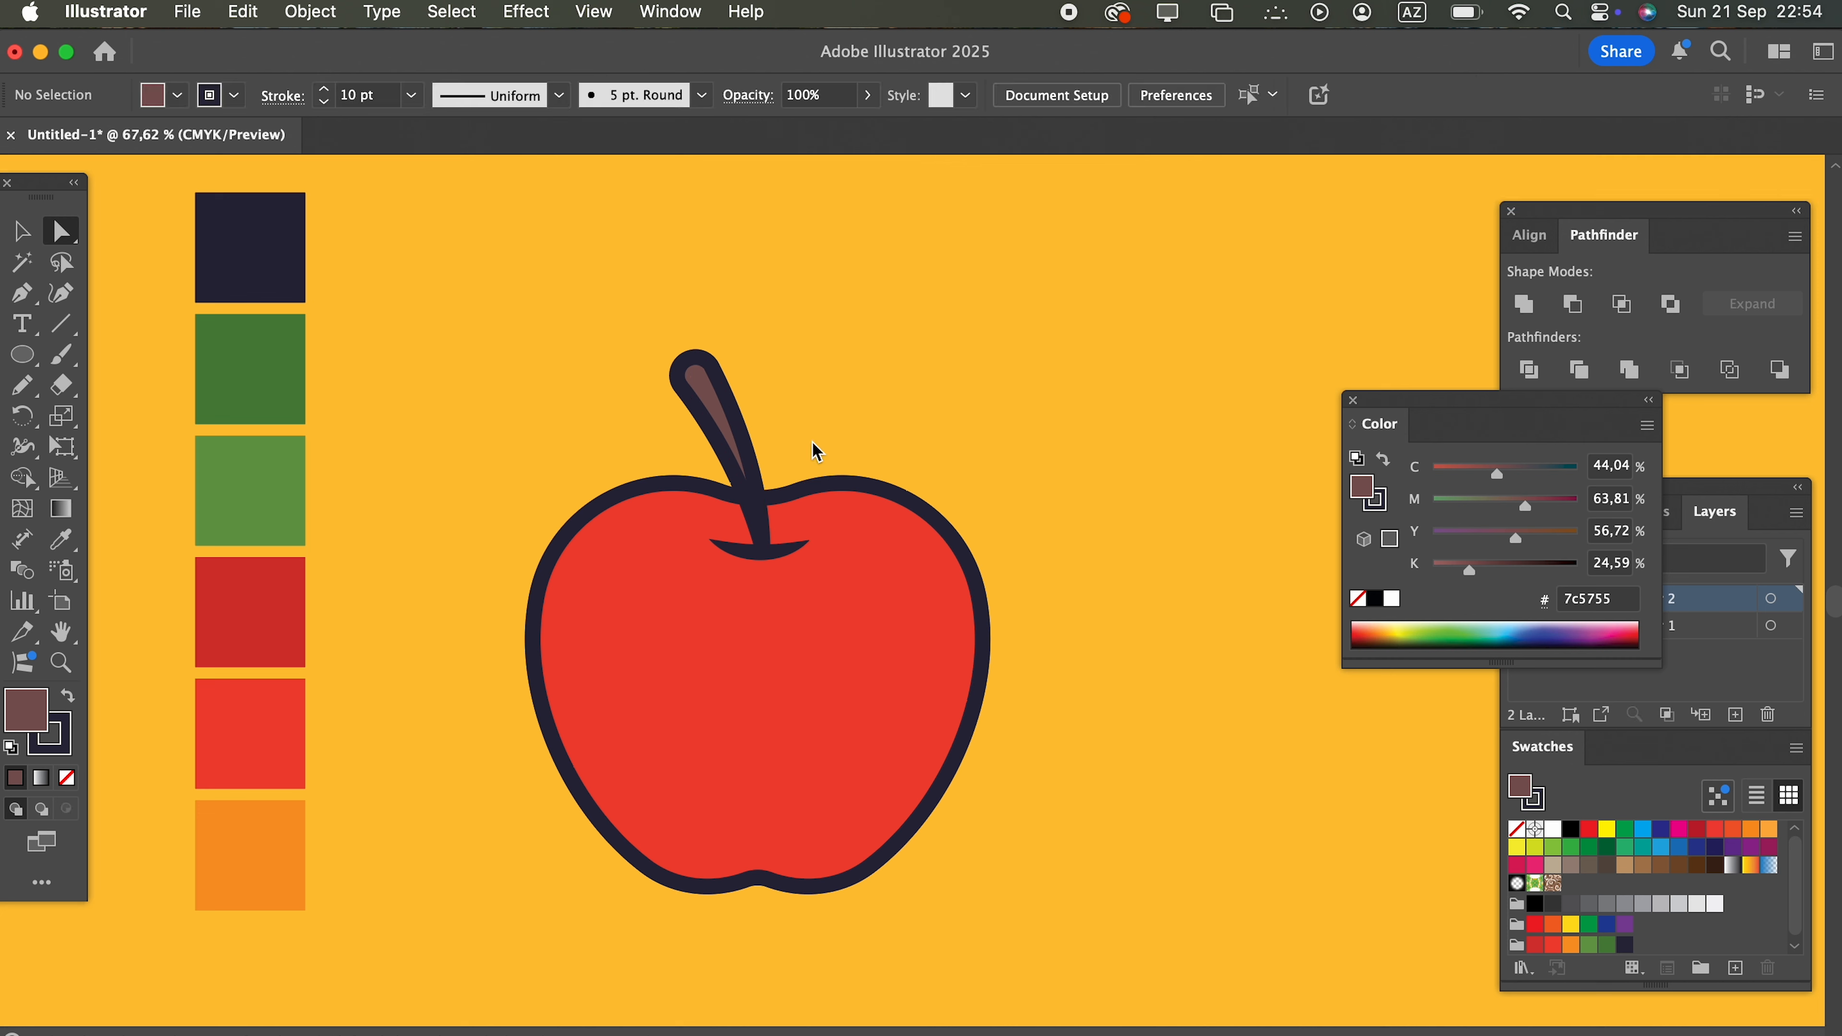
Step: Draw a circle about 126 px wide to the left of the stem and fill it with light green
key("l")
left_click_drag(341, 328, 537, 523)
left_click(1590, 945)
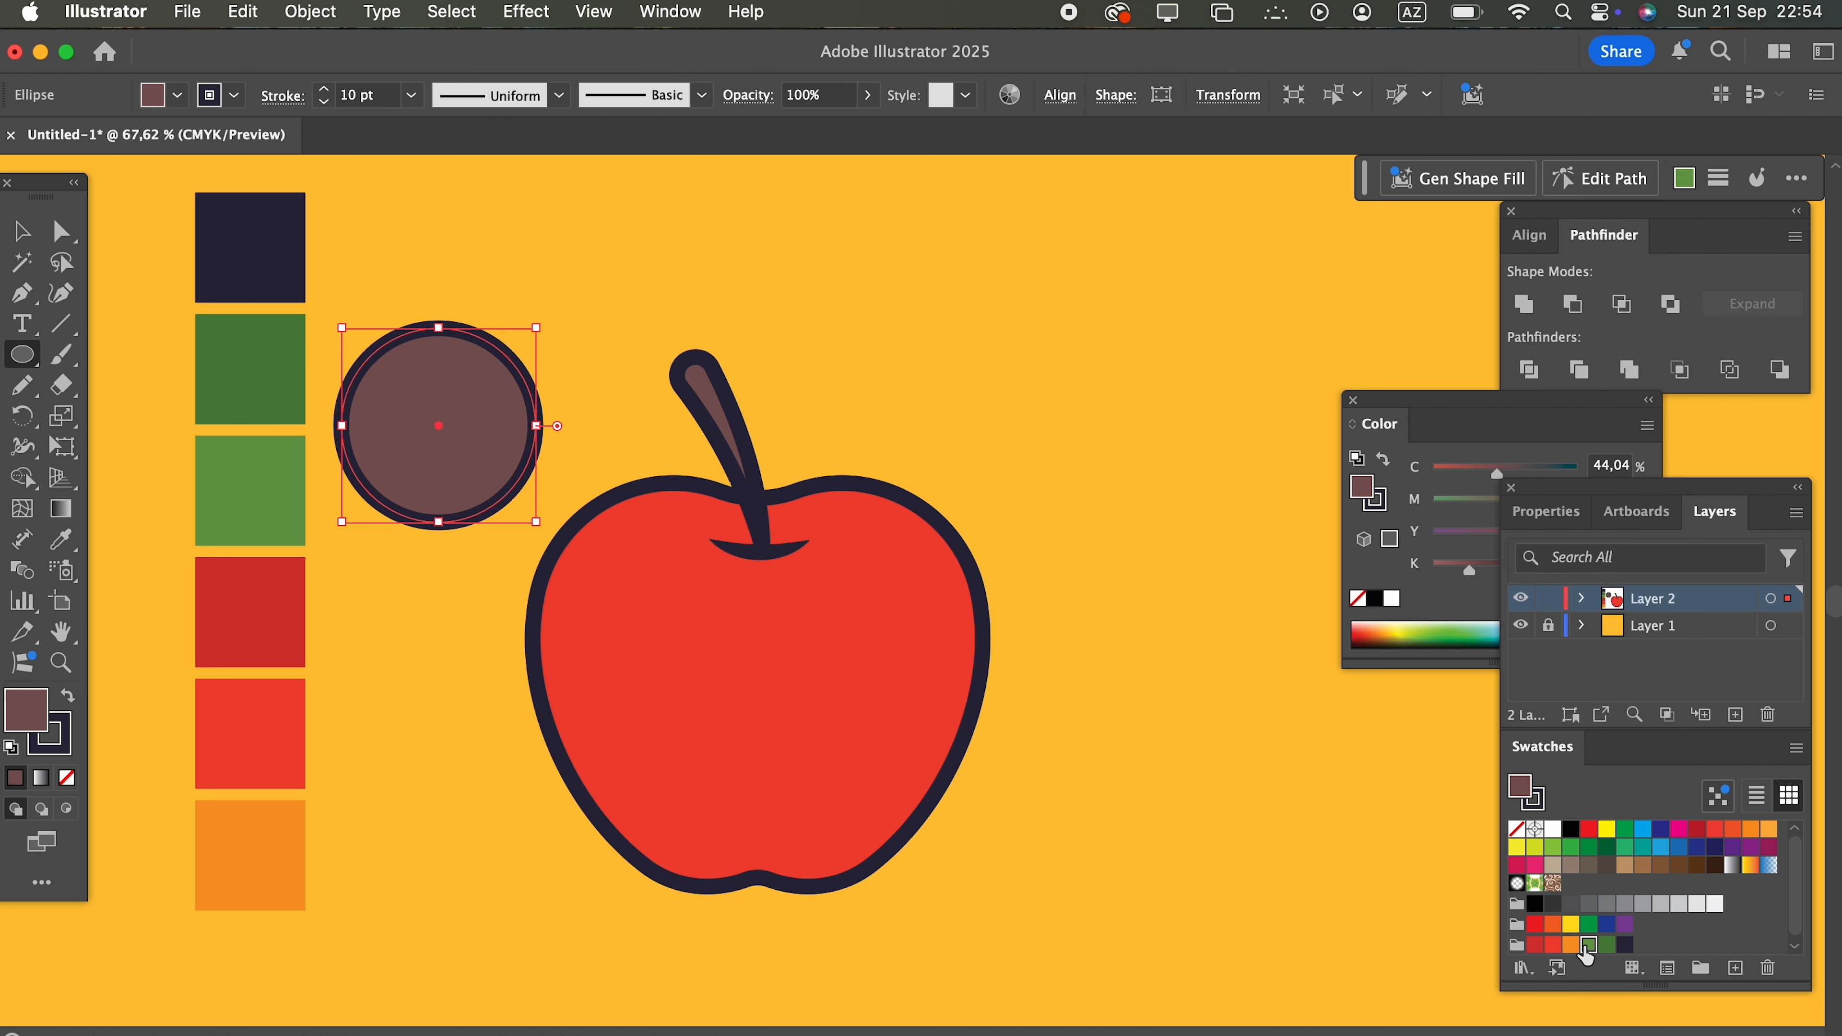
left_click(7, 225)
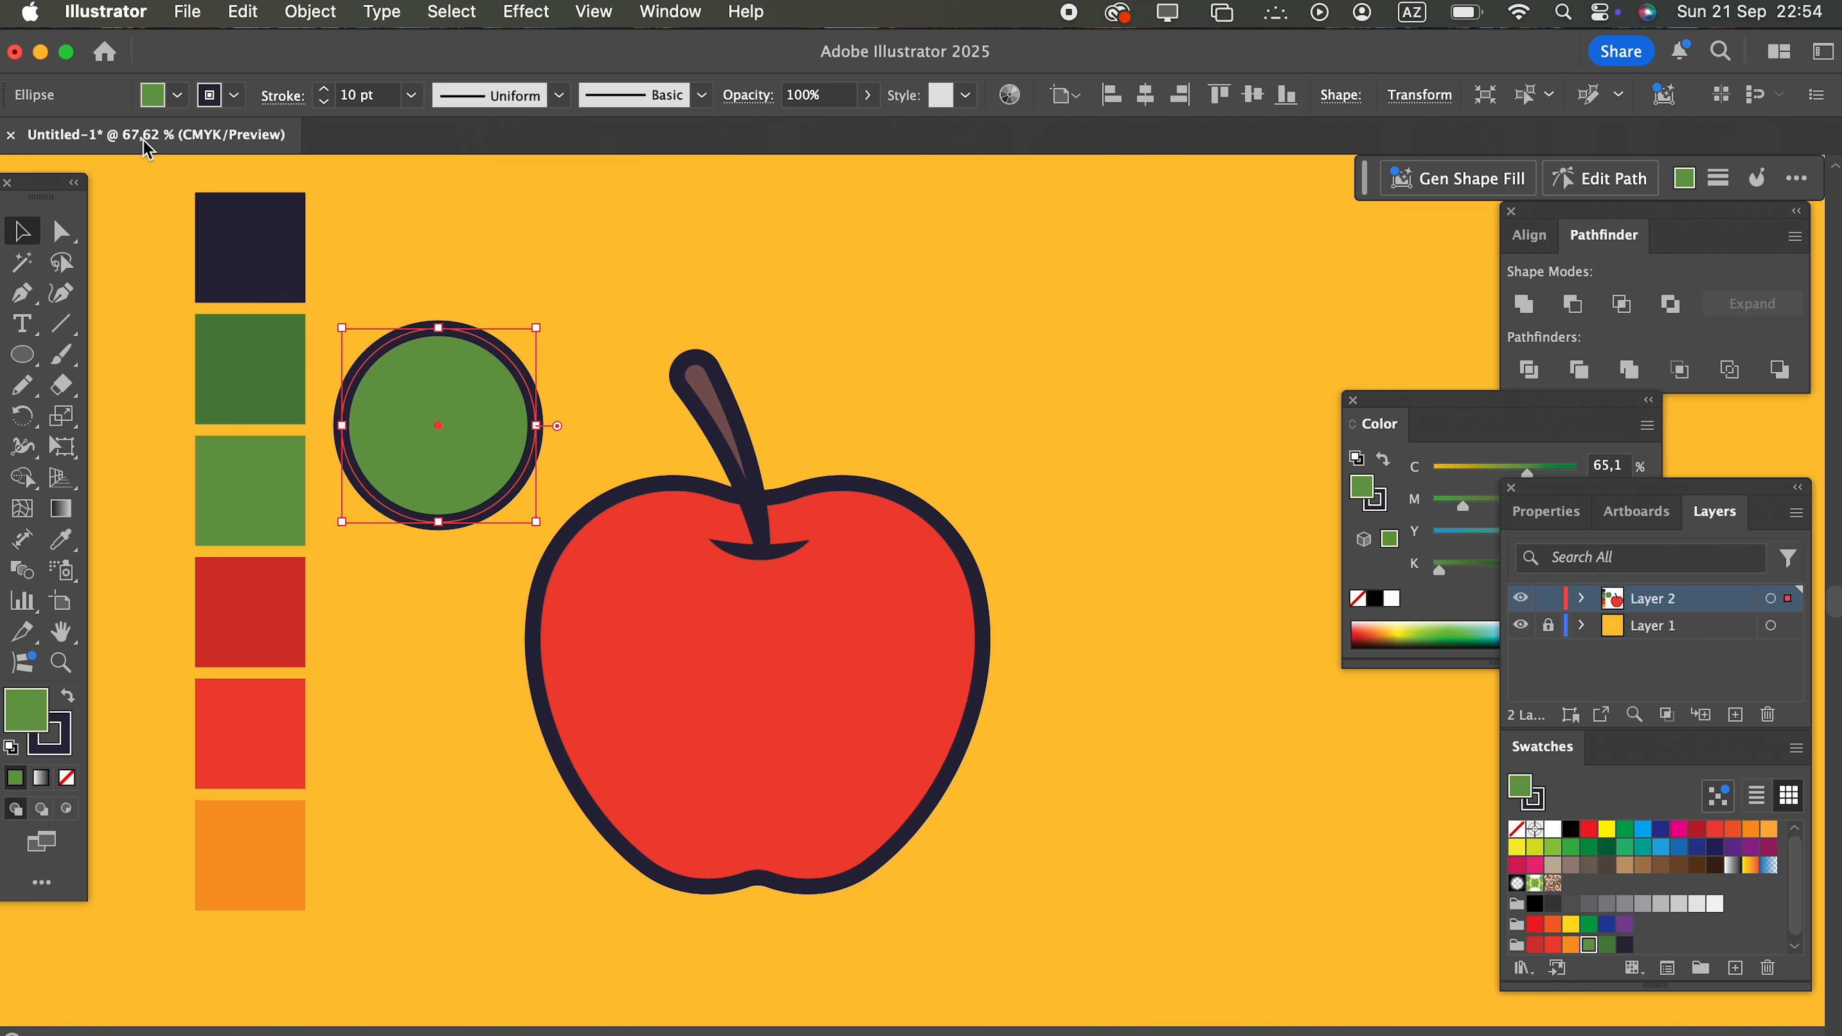
Step: Paste a copy of the green circle in front and move it right so that the two circles overlap
left_click(246, 12)
left_click(276, 147)
left_click(243, 11)
left_click(283, 205)
left_click_drag(428, 428, 513, 429)
Step: Enlarge both green circles together to about 178.5 px each and set their stroke to 10 pt
left_click_drag(513, 283, 411, 418)
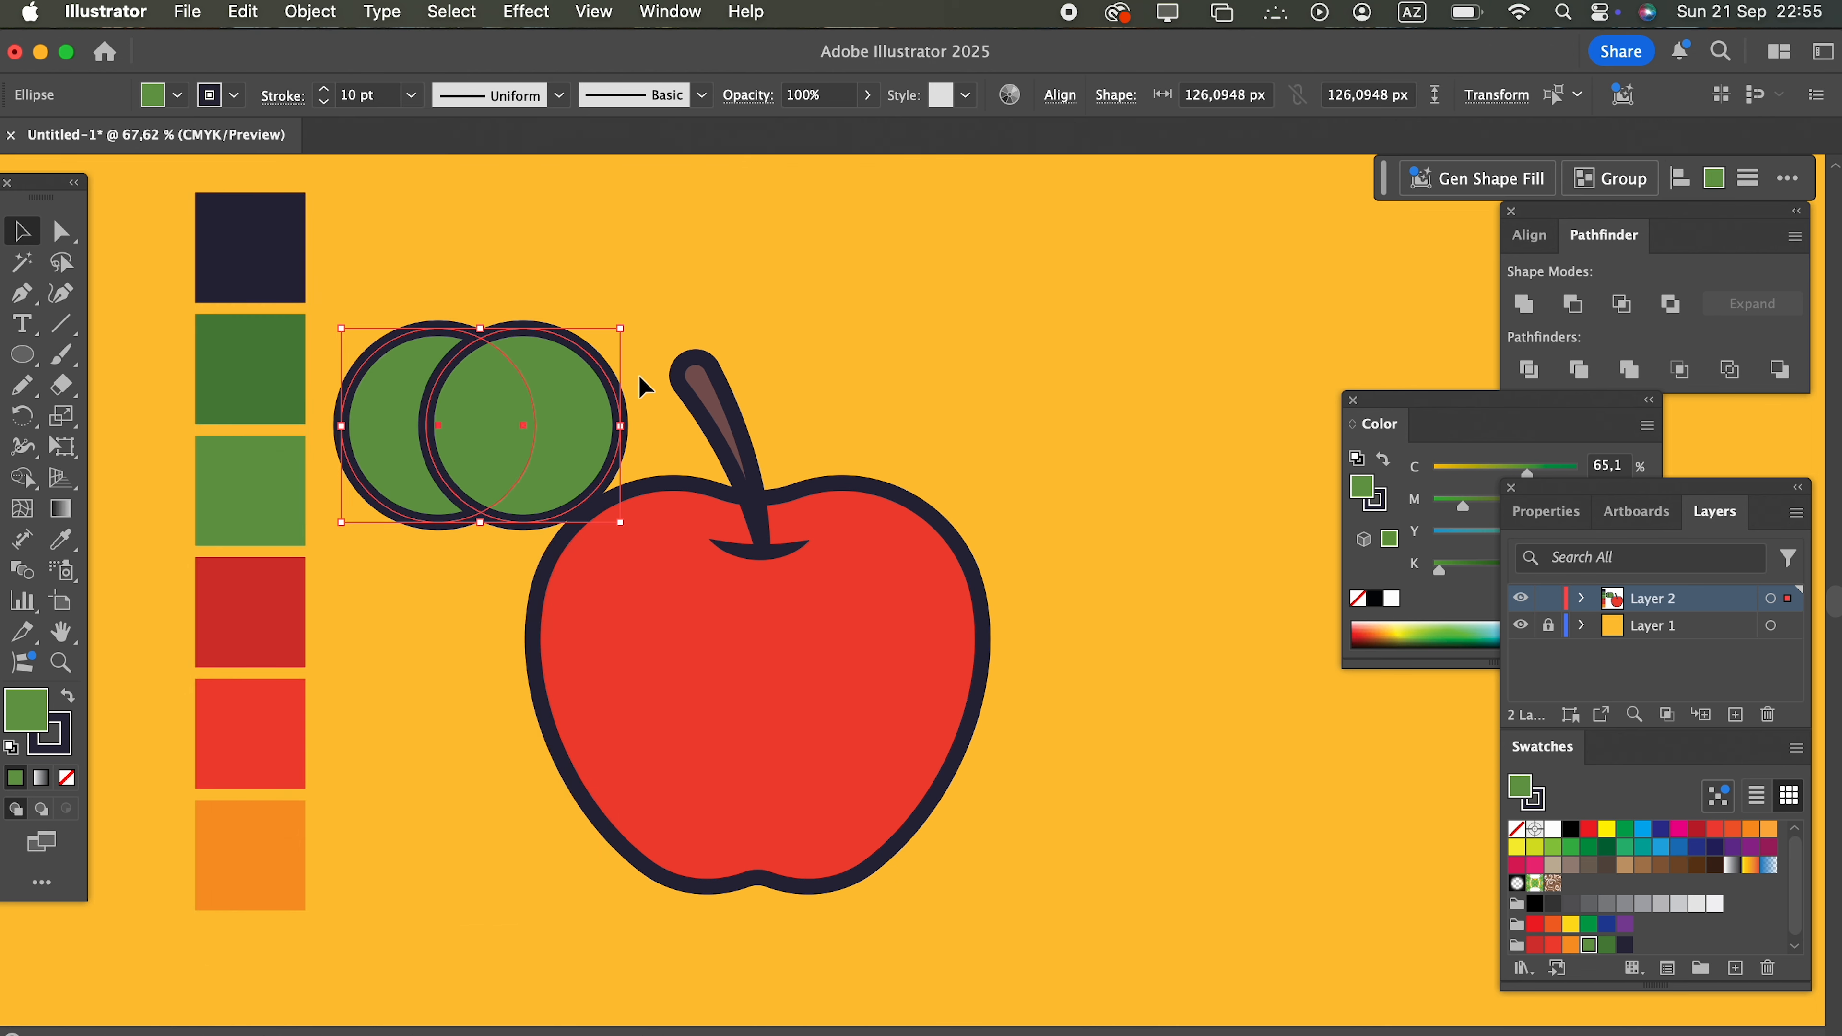
mouse_move(628, 336)
left_mouse_down()
mouse_move(616, 317)
mouse_move(757, 251)
mouse_move(719, 246)
left_mouse_up()
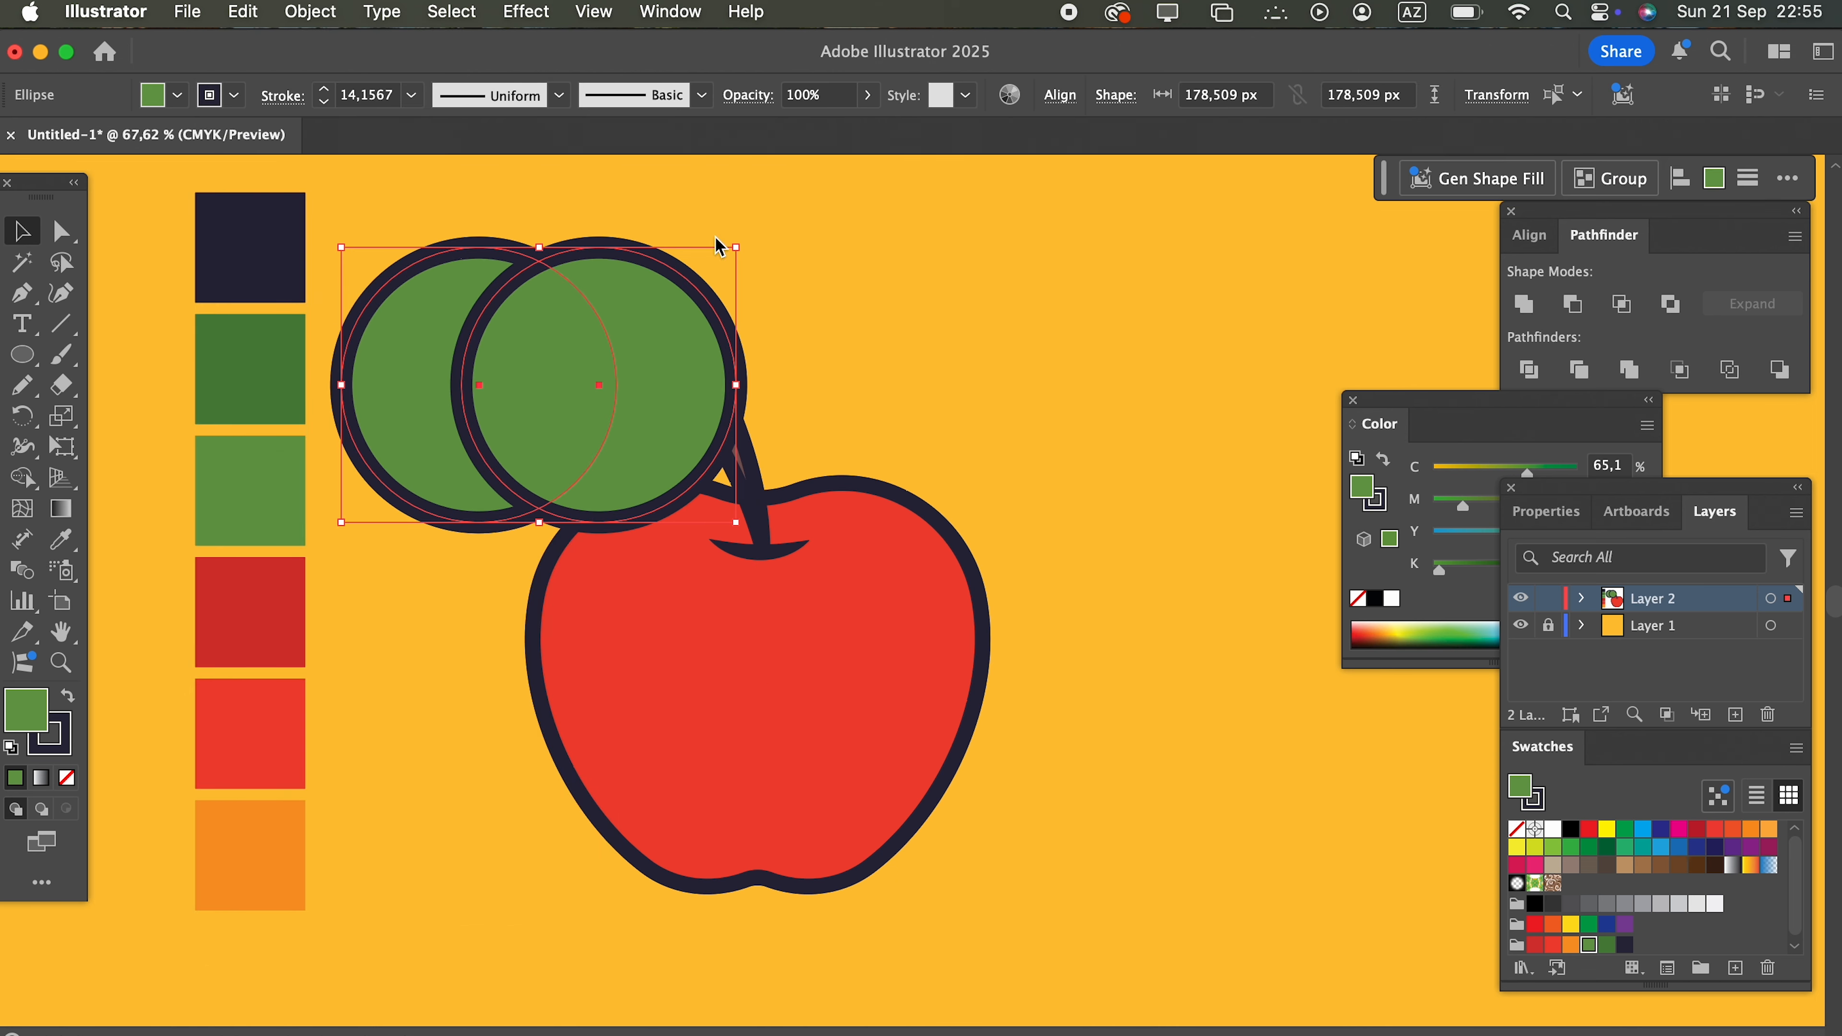
left_click(356, 103)
type("10")
key("Return")
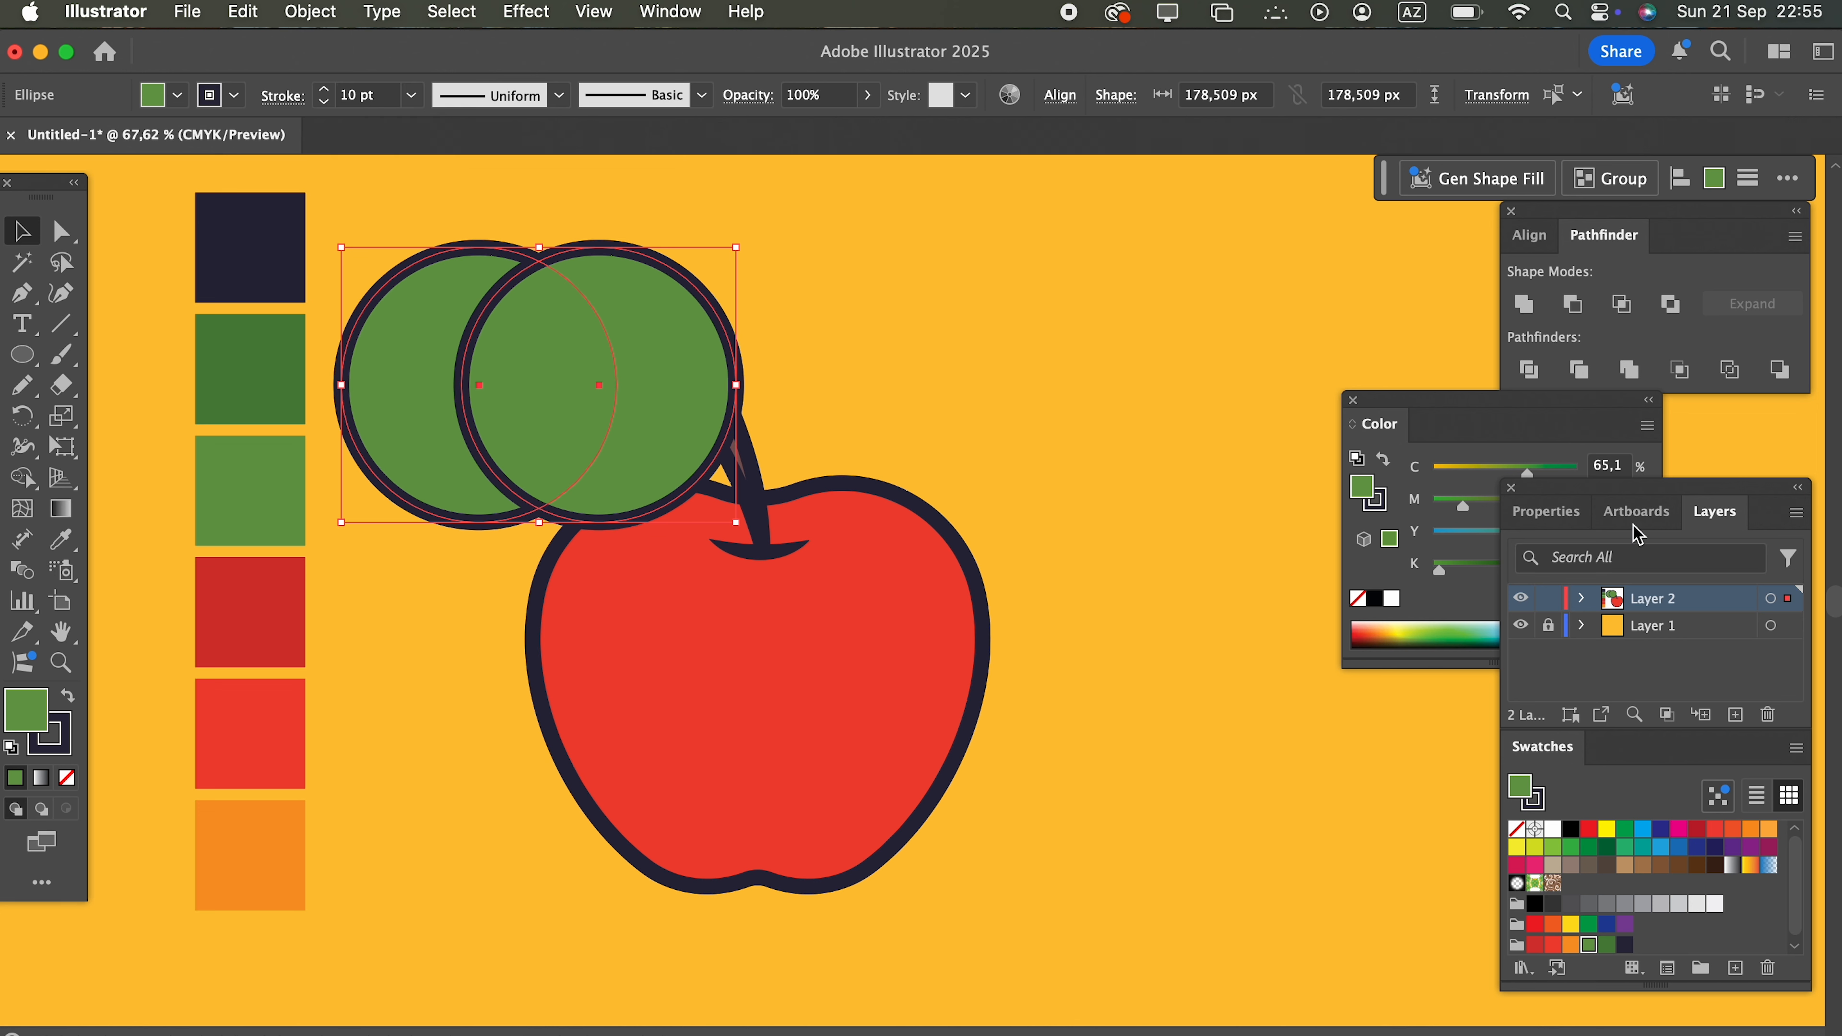
Step: Intersect the two green circles into a leaf shape and set up Draw Inside mode for it
left_click(1621, 304)
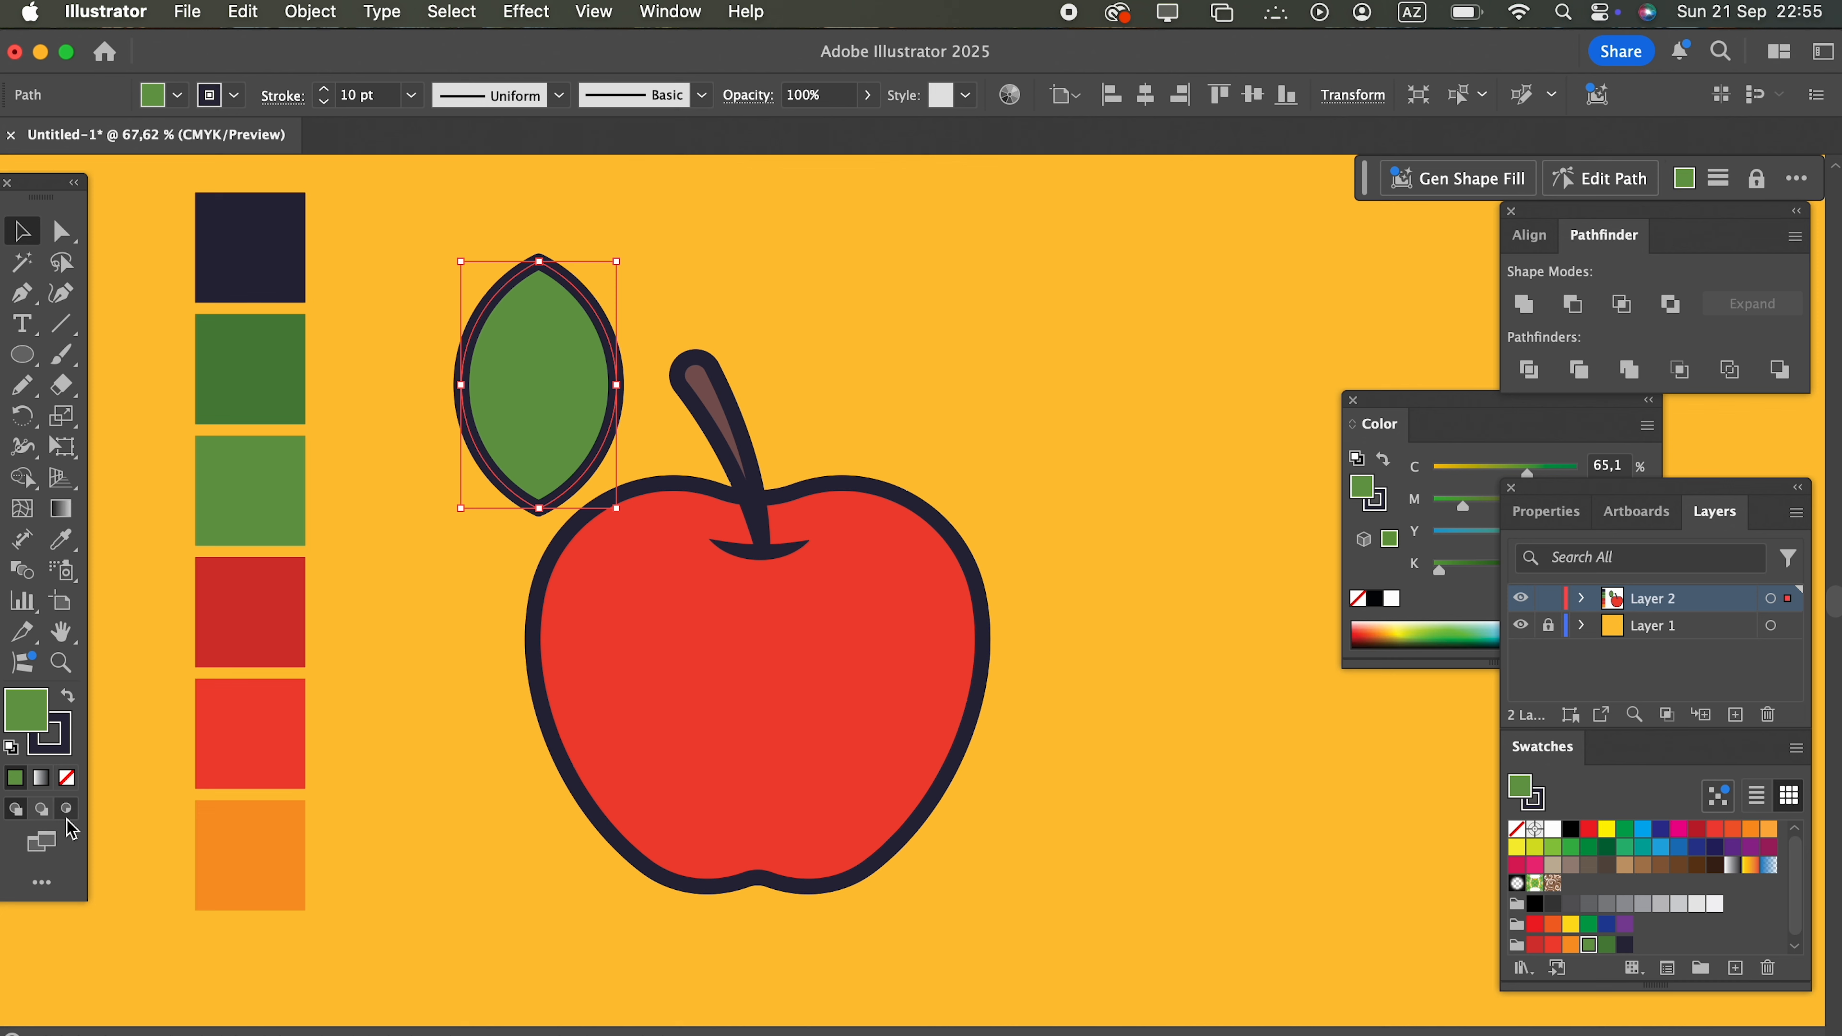
key("super+shift+a")
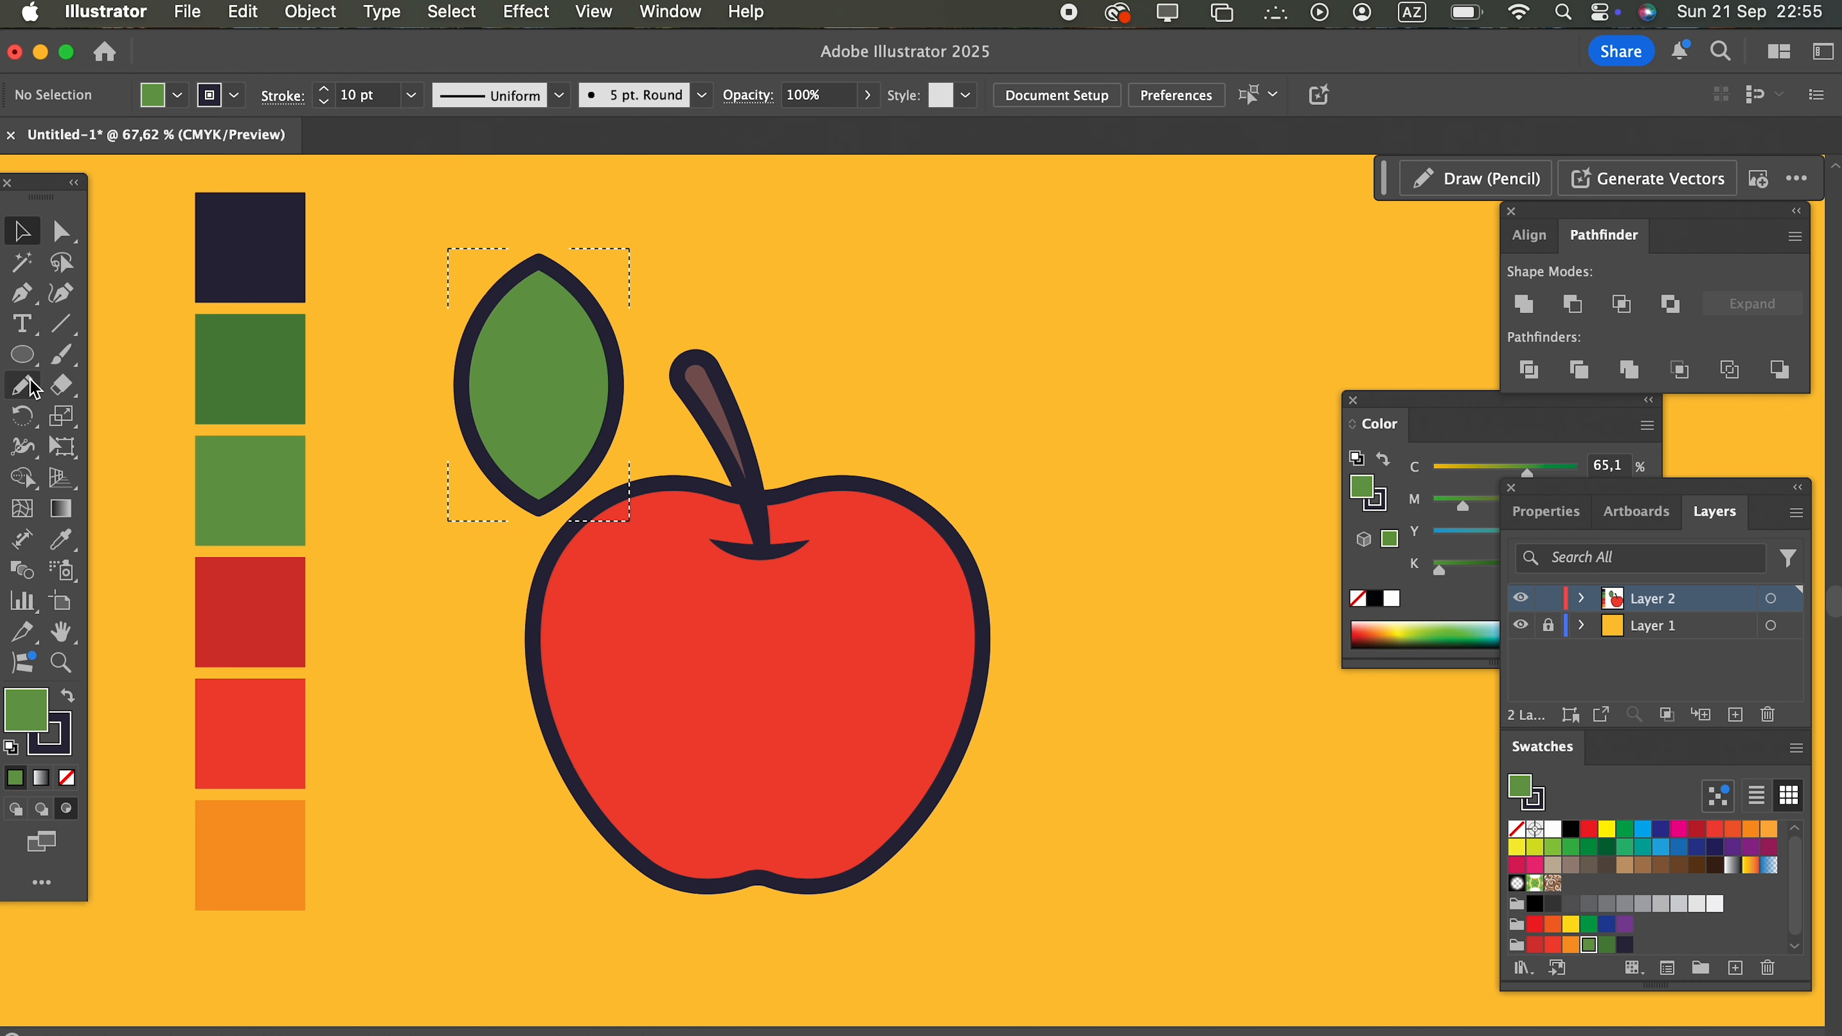
Step: Draw a freehand shape inside the leaf over its right half and fill it with dark green without a stroke
left_click(34, 390)
left_click_drag(545, 260, 536, 508)
mouse_move(652, 561)
left_mouse_down()
mouse_move(705, 386)
mouse_move(627, 239)
mouse_move(545, 234)
left_mouse_up()
left_click(70, 700)
left_click(69, 701)
left_click(70, 701)
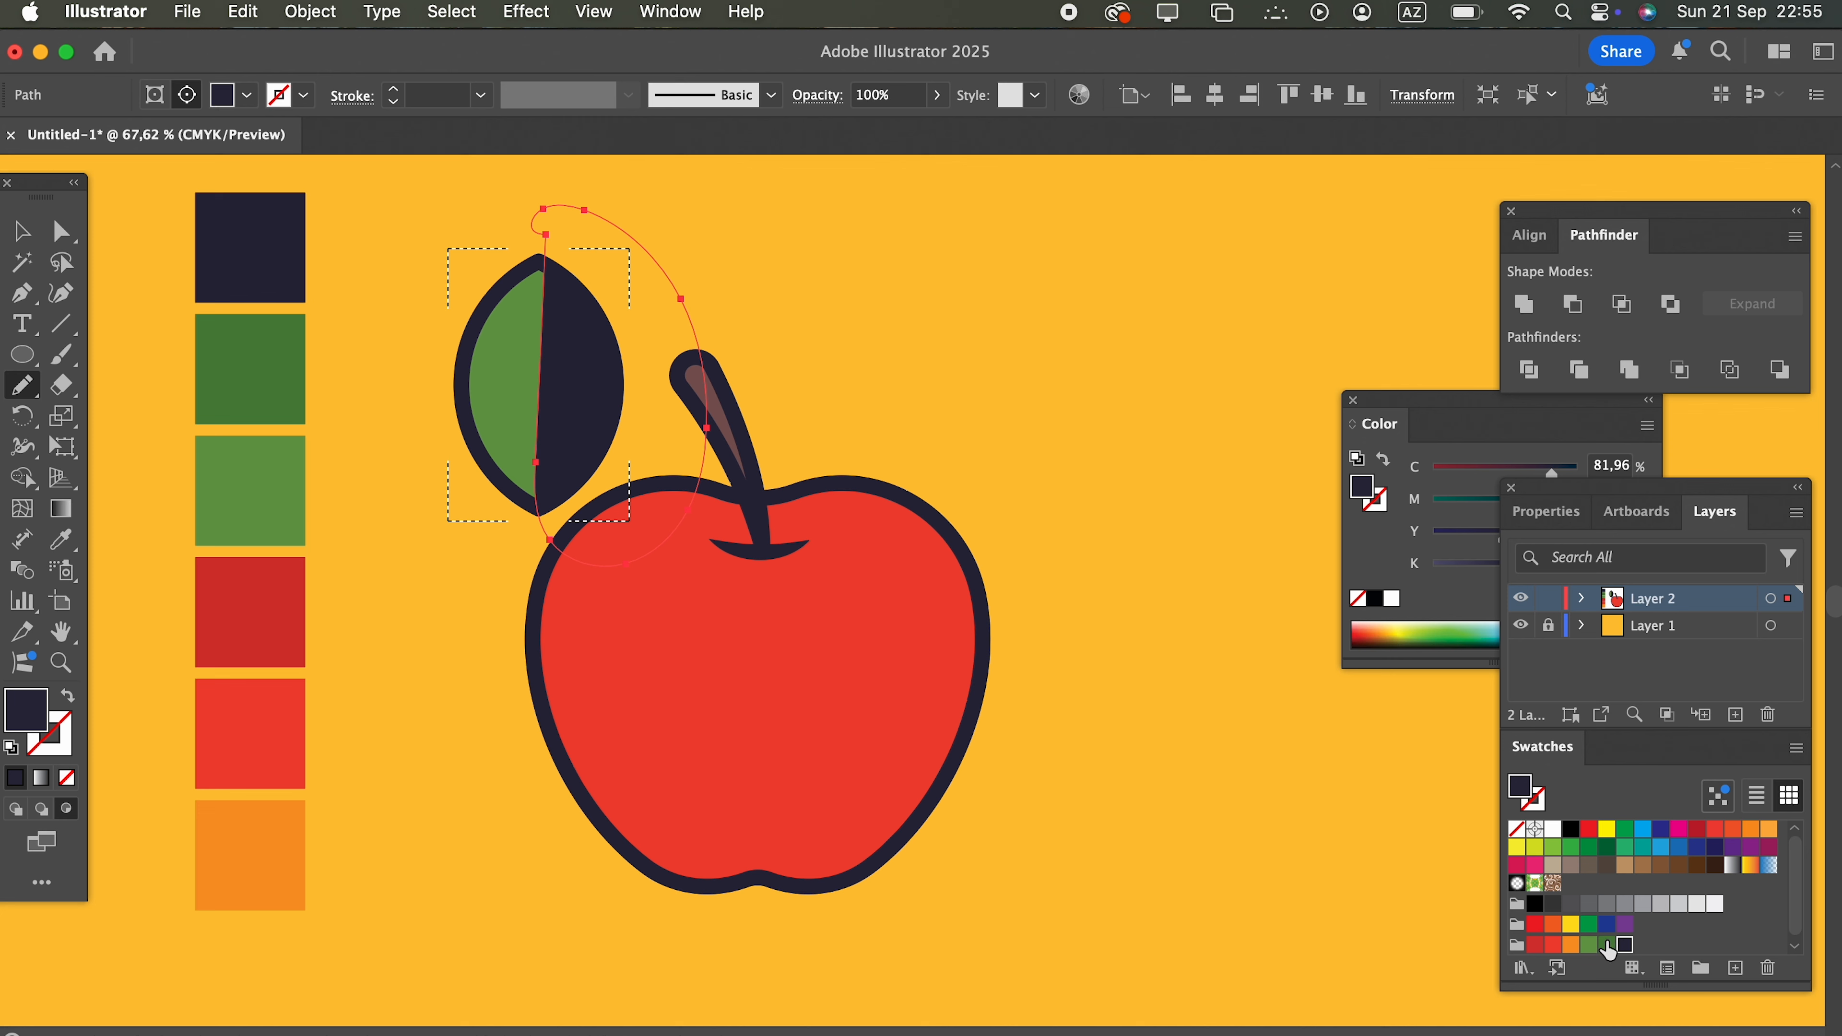
left_click(1605, 946)
Step: Bend the dividing edge of the leaf's dark green half slightly with the Curvature tool
left_click(62, 292)
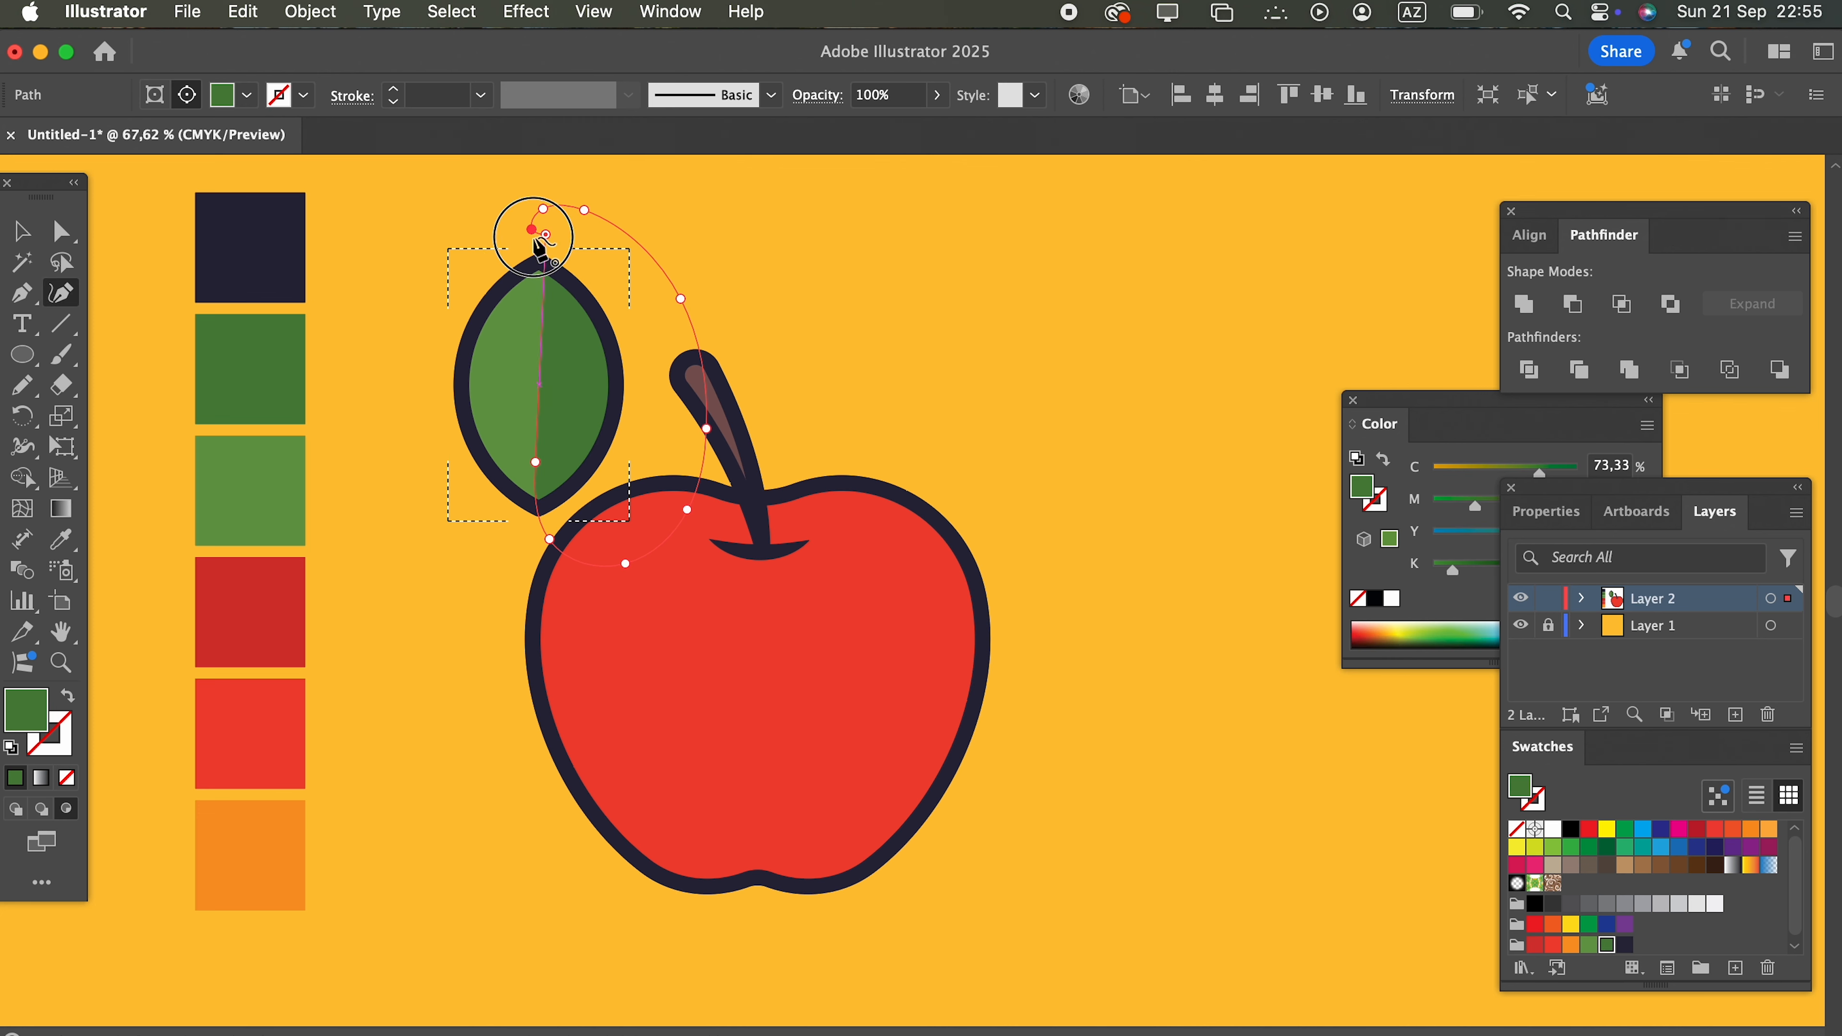
left_click(22, 231)
left_click(1099, 399)
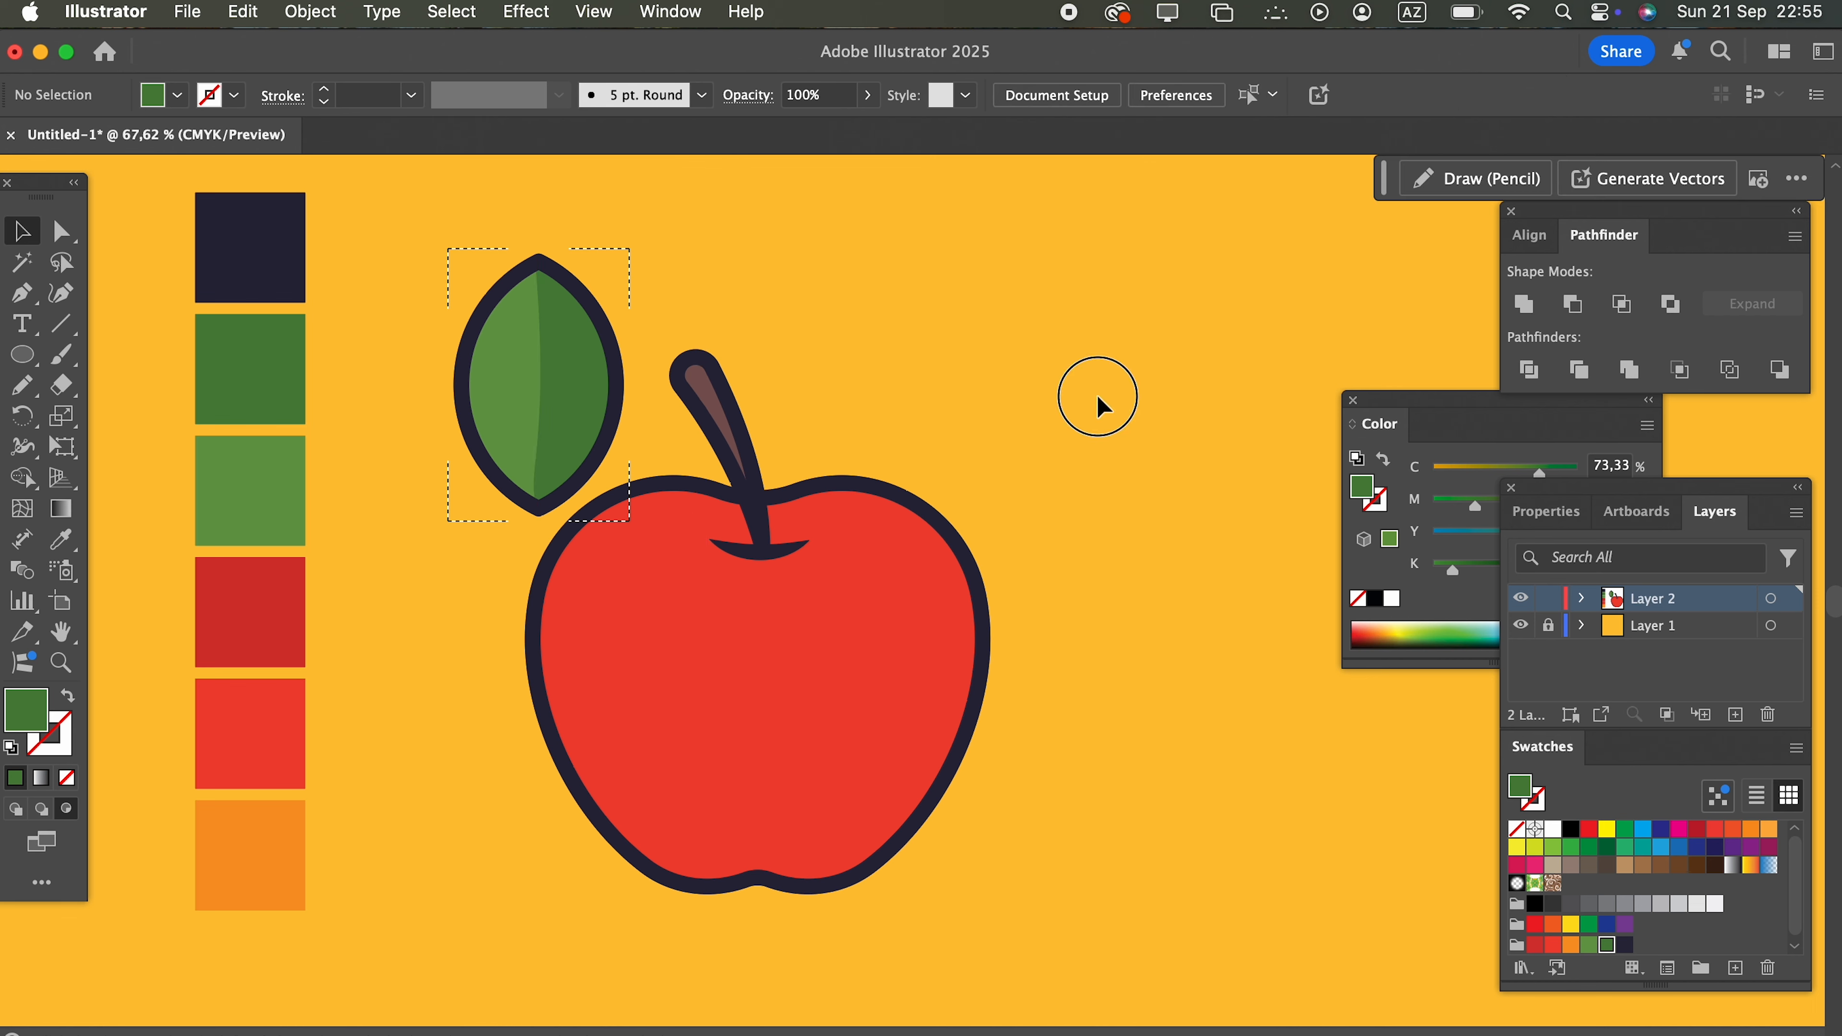
Step: Move the leaf to the right side of the stem and rotate it so its tip points up and to the right
left_click_drag(585, 296, 978, 391)
left_click_drag(870, 456, 886, 457)
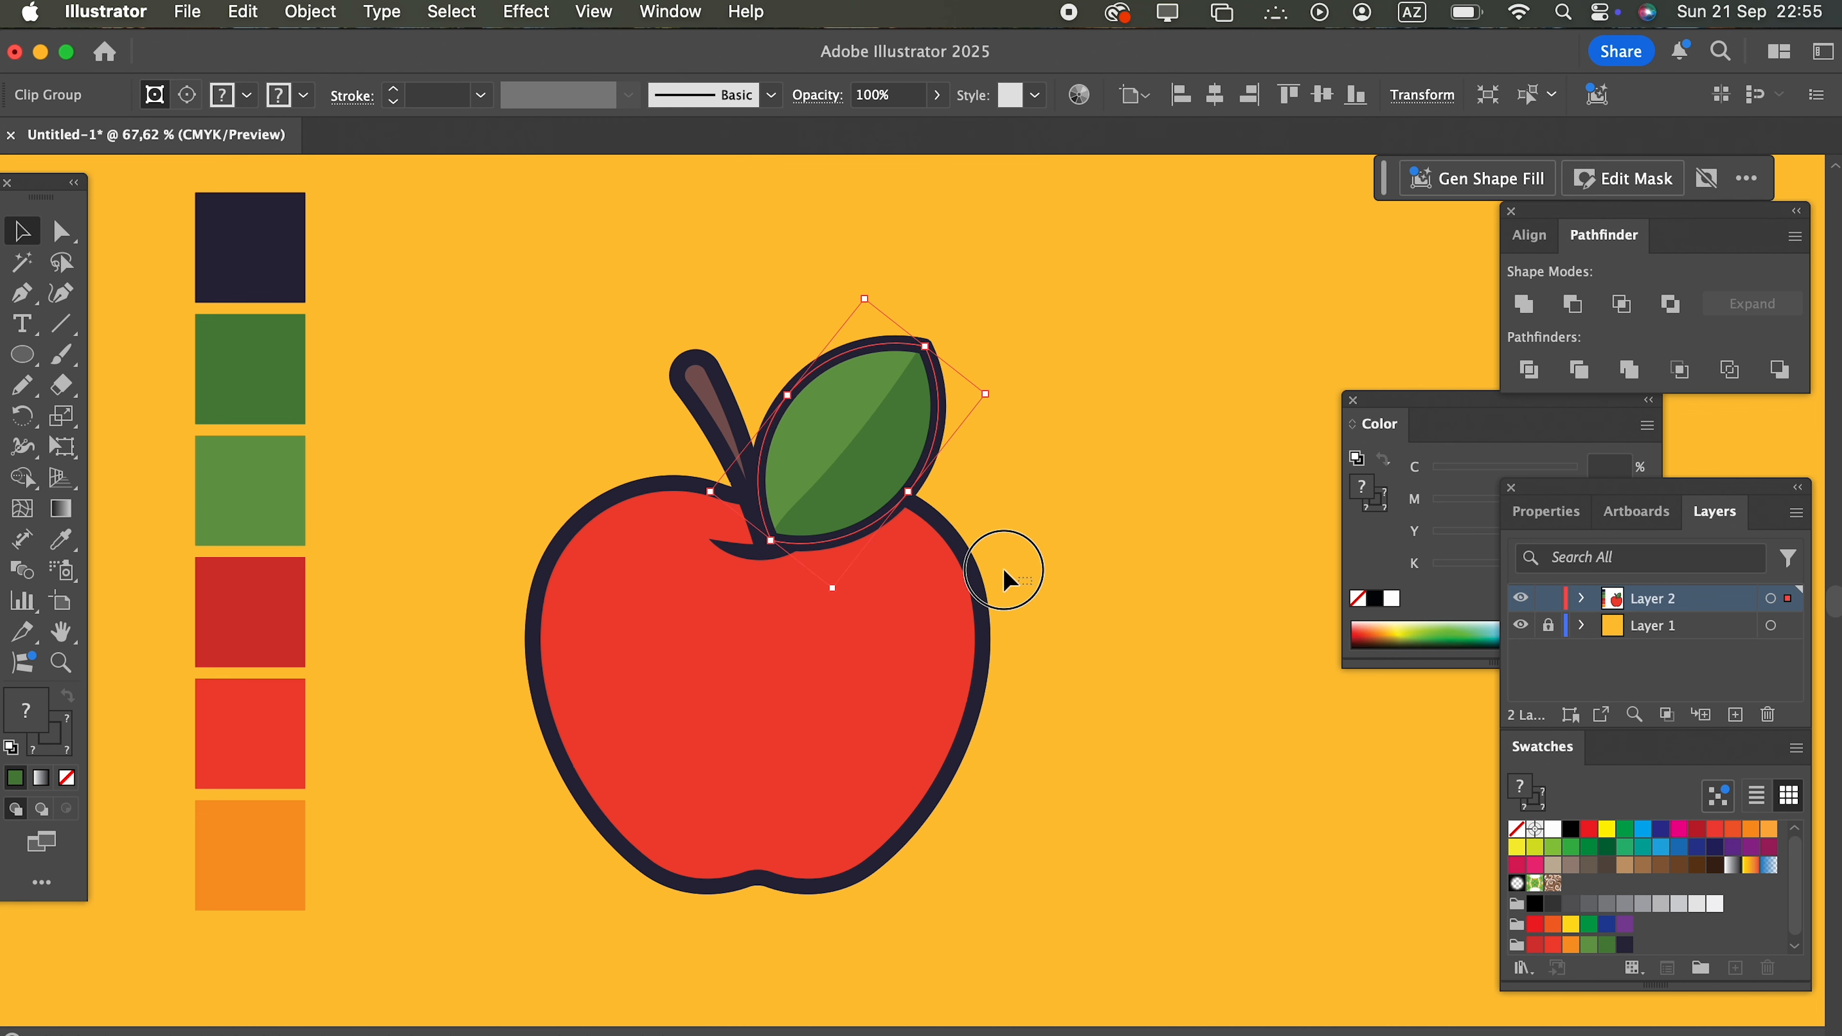
Step: Send the red apple body and the leaf to the back of the stacking order
key("super+a")
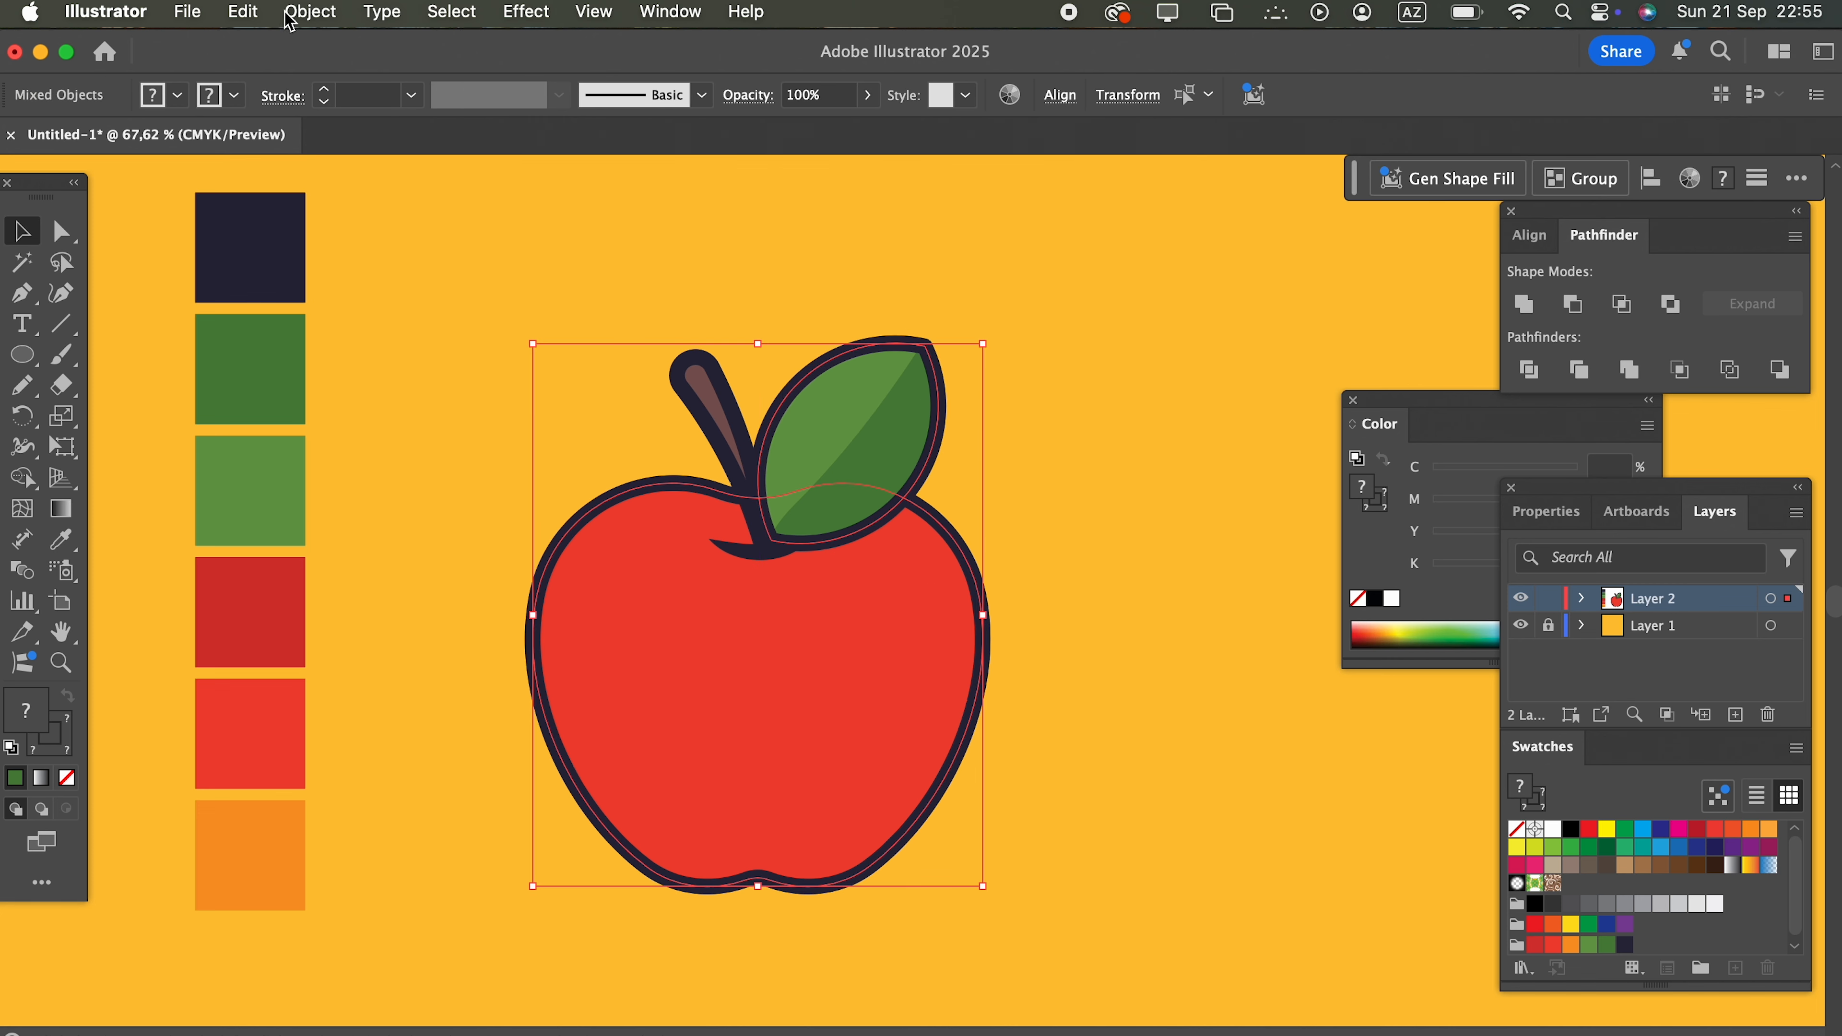
left_click(310, 11)
mouse_move(507, 72)
left_click(696, 165)
left_click(1059, 468)
Step: Bring the brown stem to the front of the stacking order
left_click(719, 440)
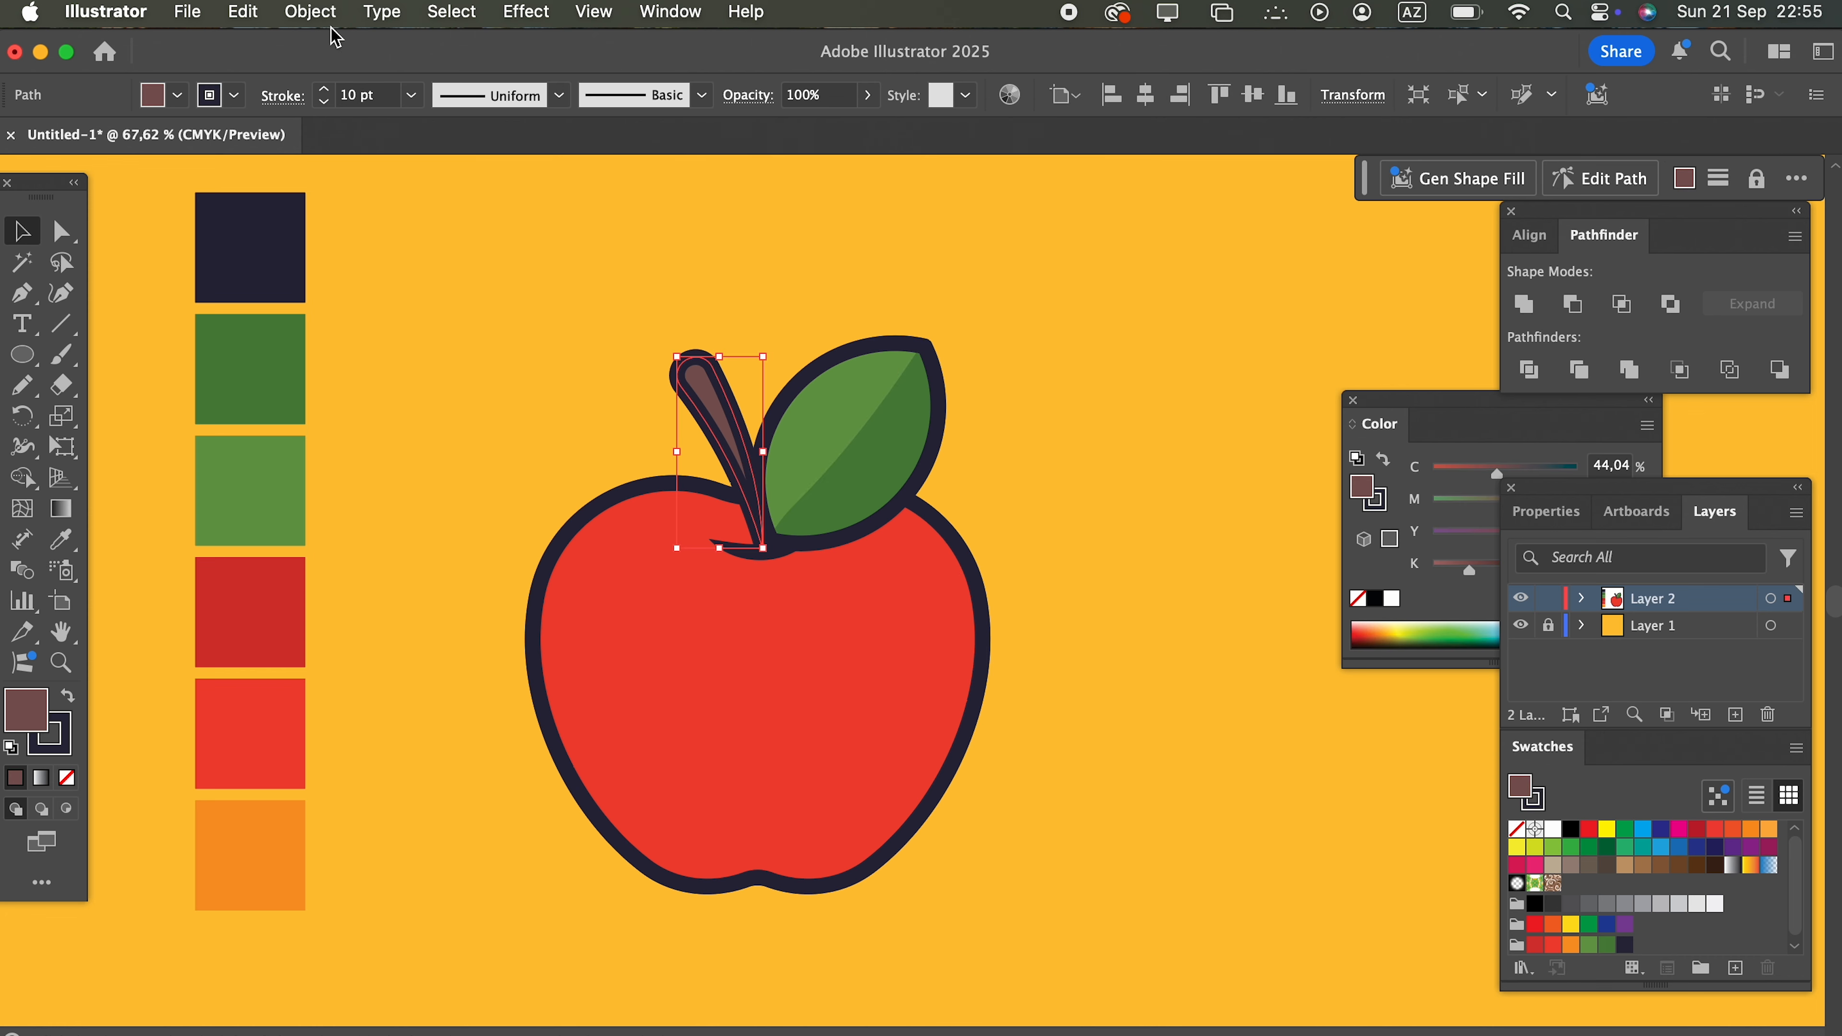
left_click(319, 11)
mouse_move(435, 77)
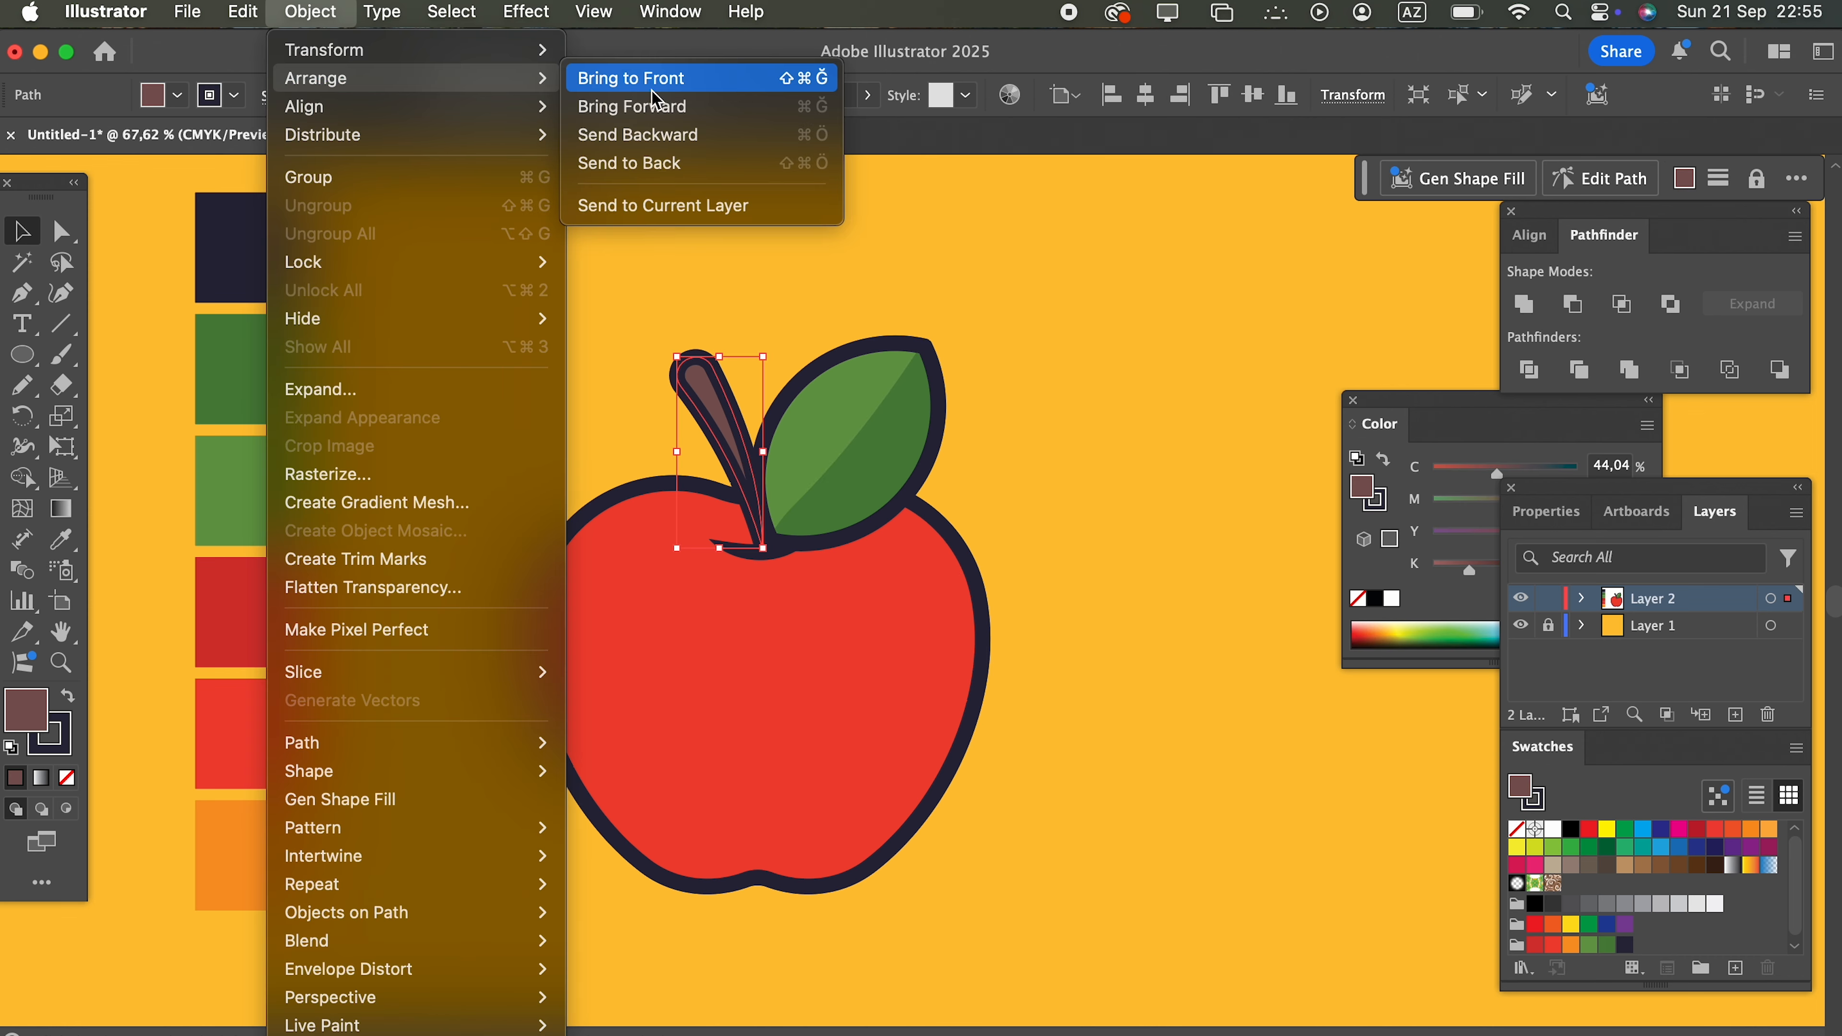
left_click(745, 100)
left_click(1048, 555)
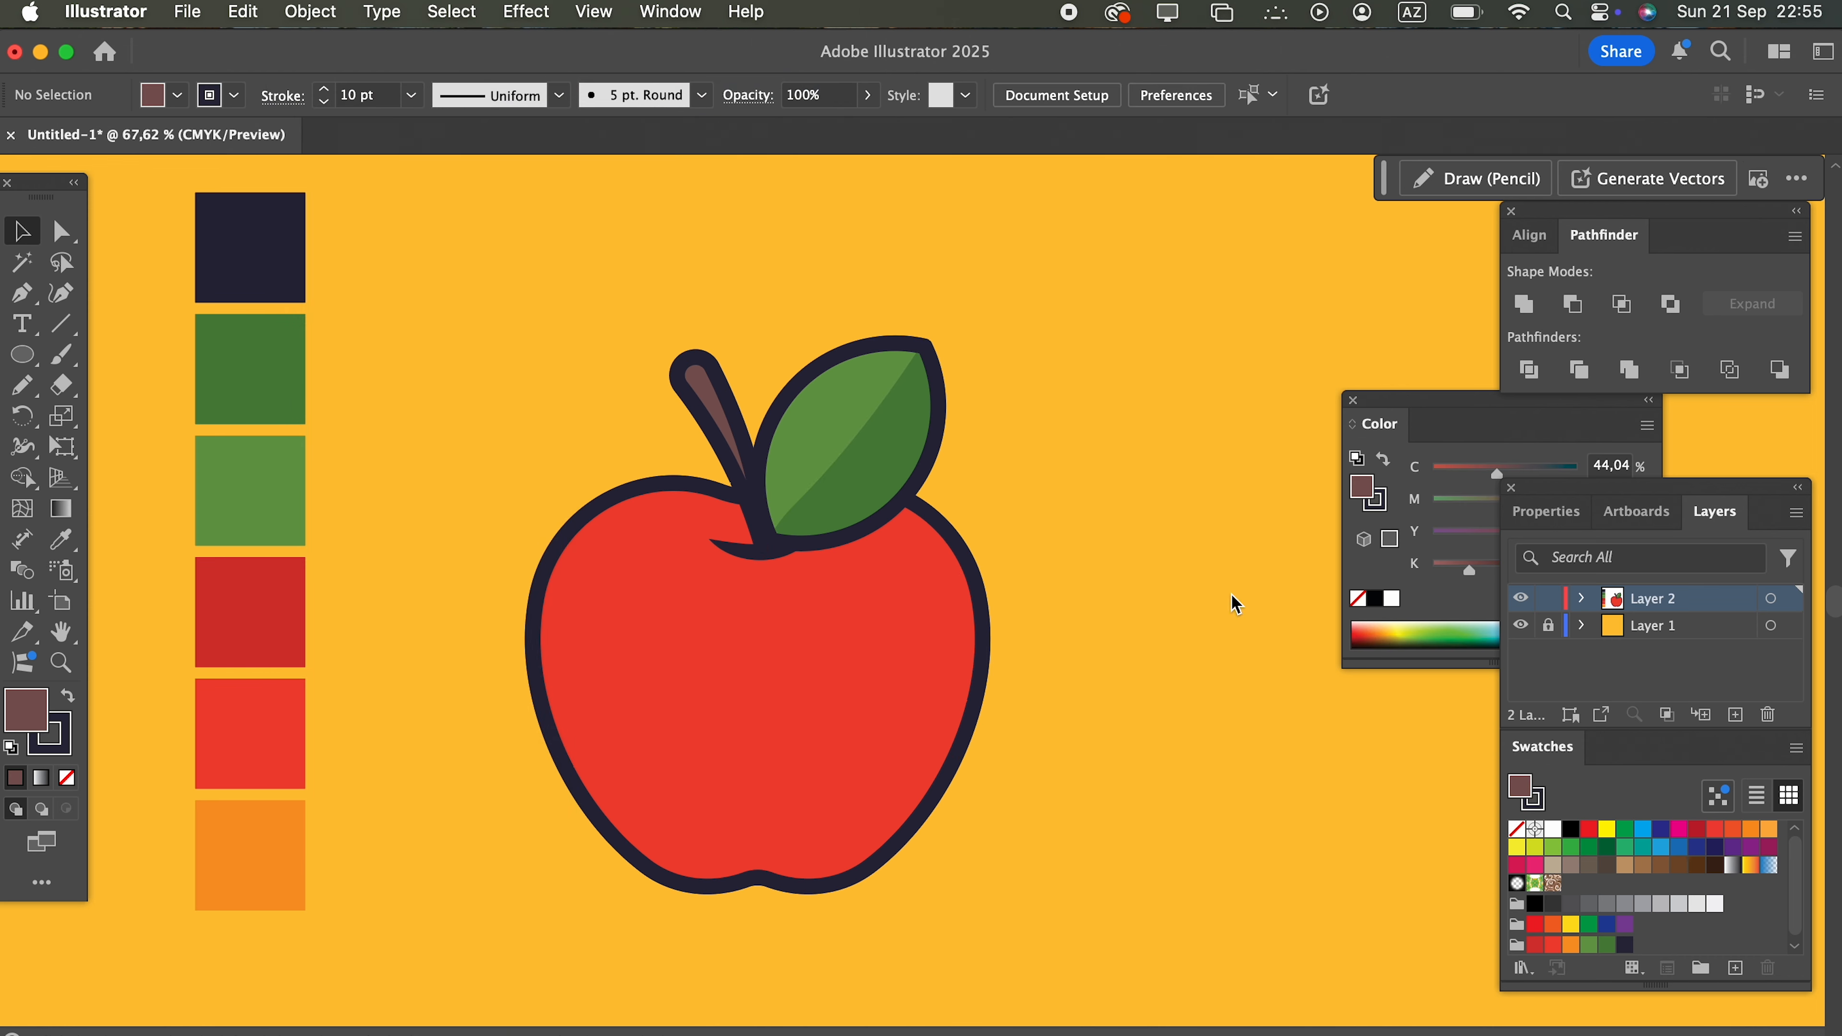
Step: Draw a dark vein with the Pencil tool along the leaf's dividing line, from its base towards the tip
left_click(30, 395)
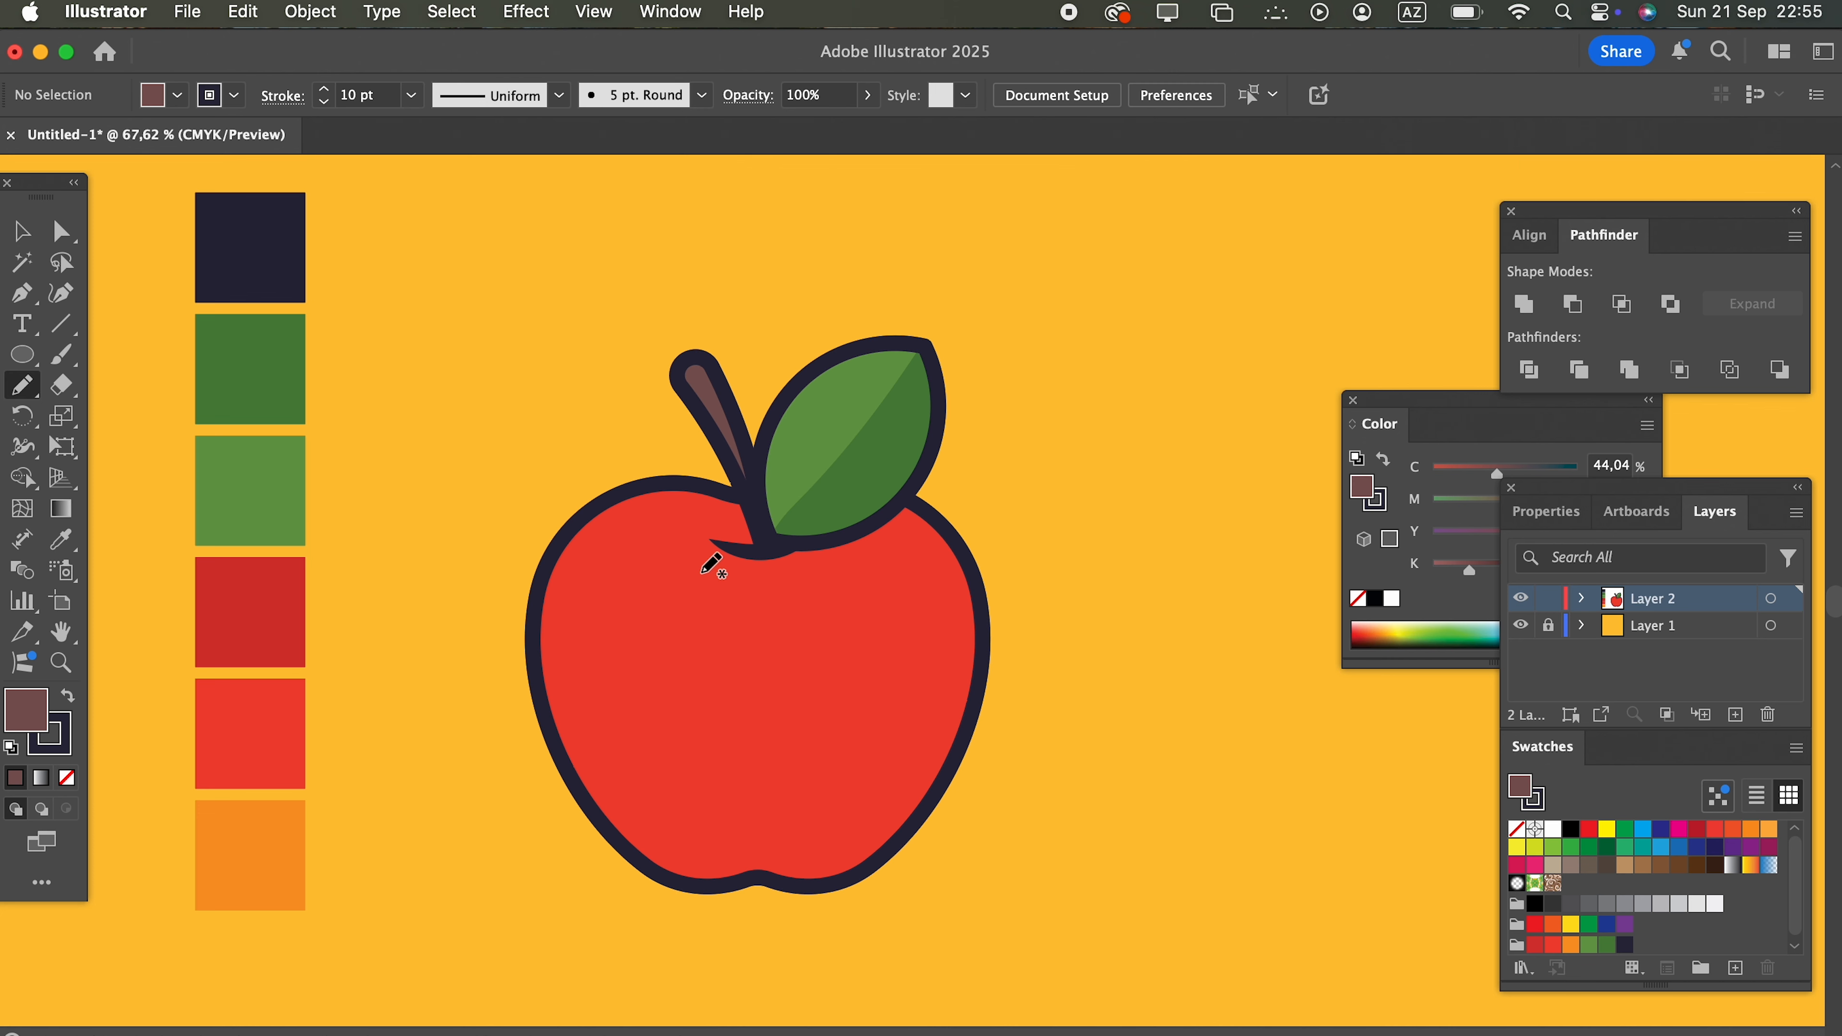
left_click_drag(784, 532, 879, 401)
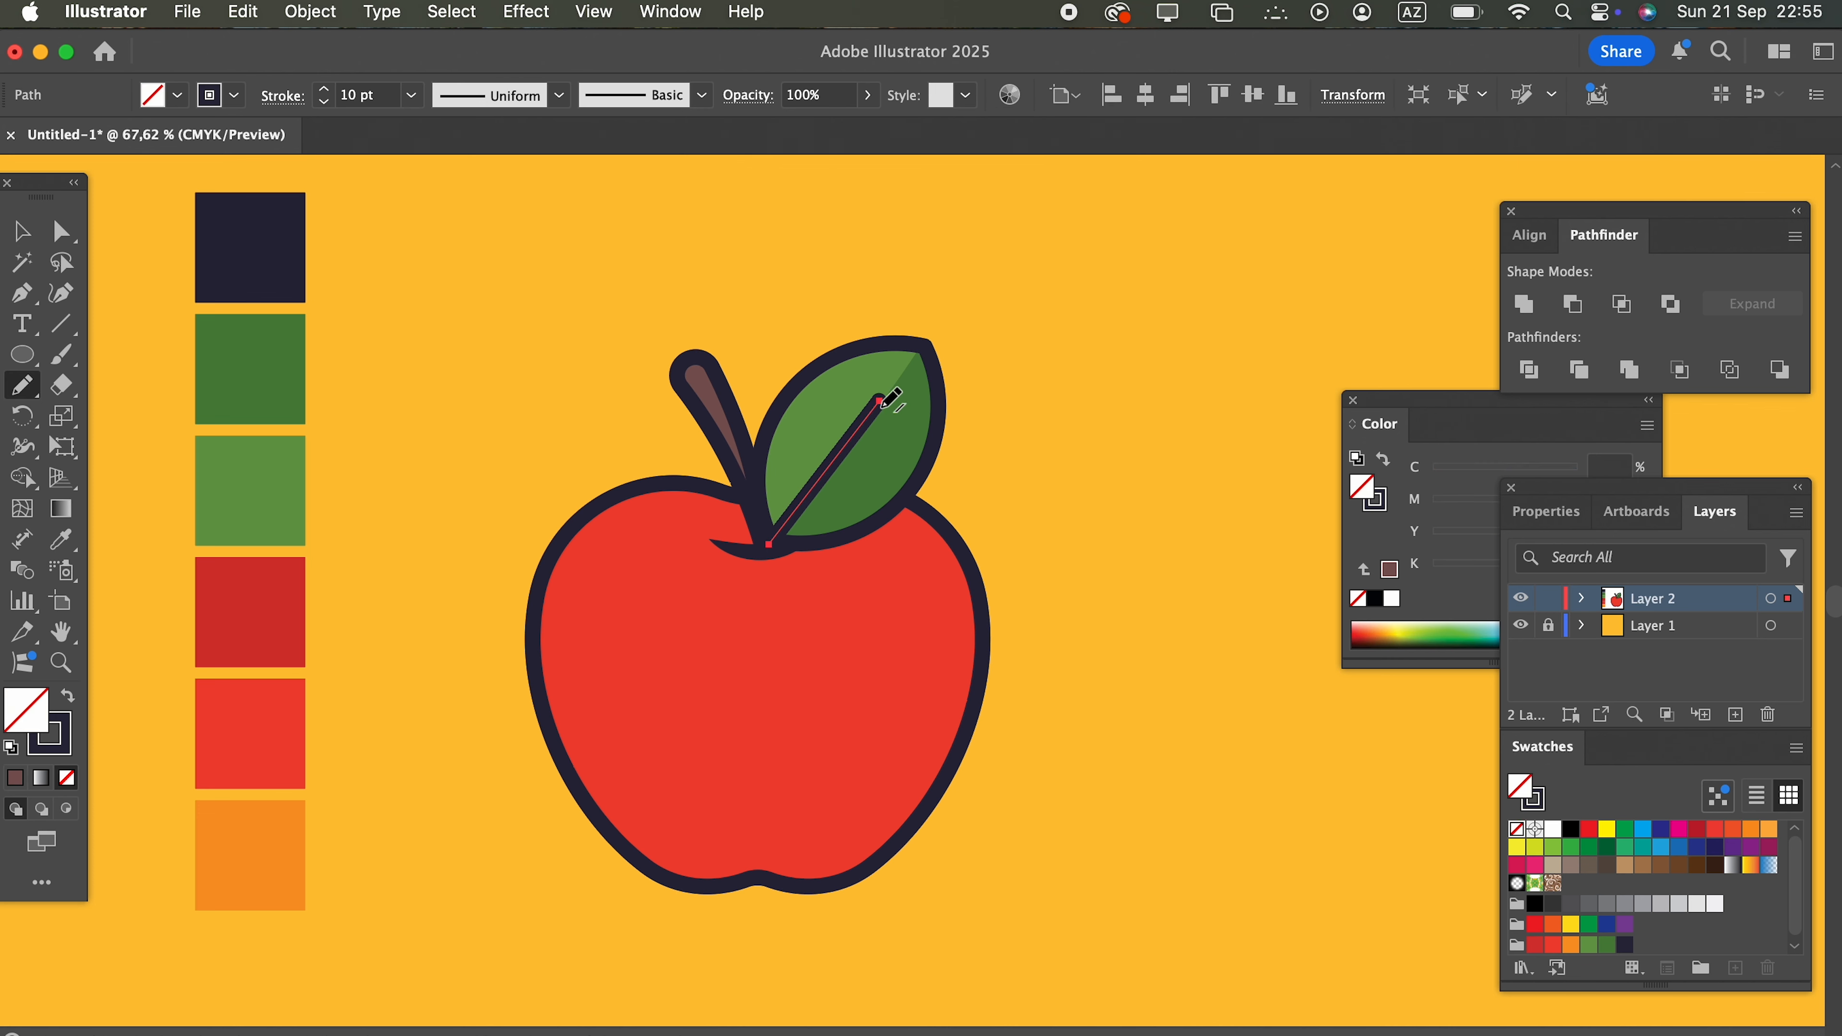
key("v")
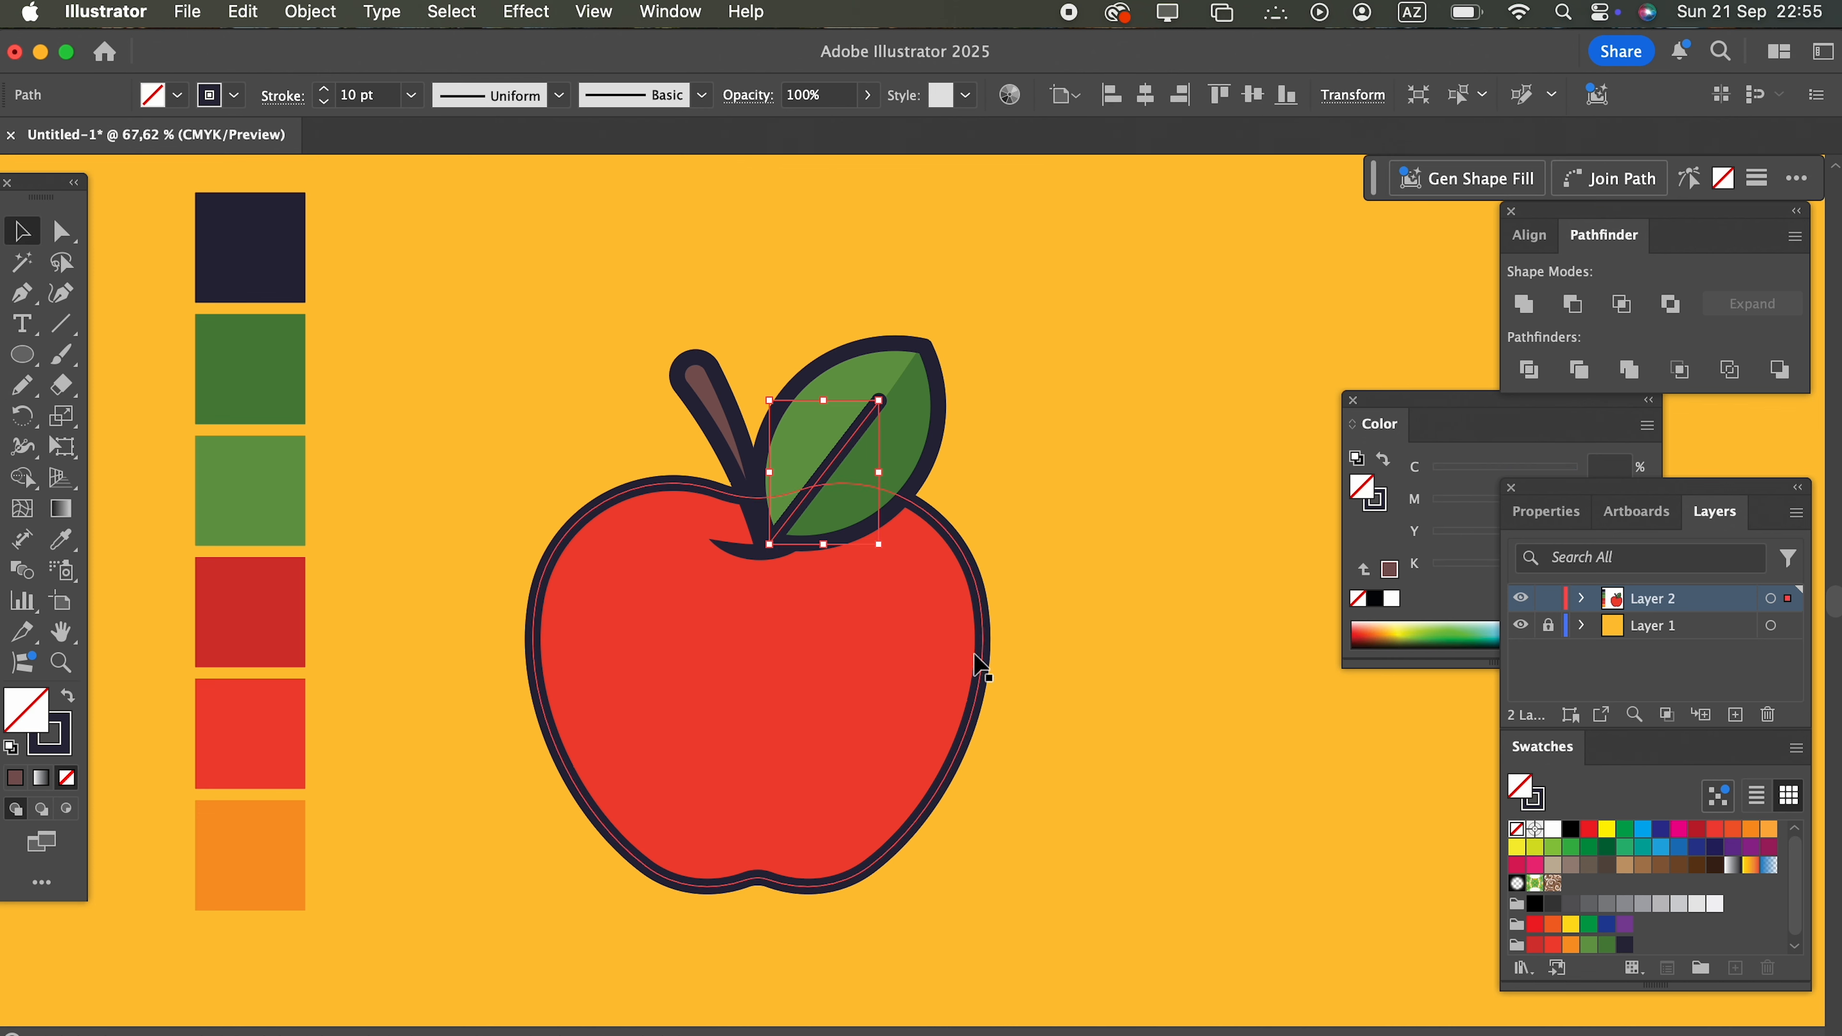
left_click(1023, 632)
Step: Bring the curved dimple stroke at the base of the stem to the front
left_click(845, 693)
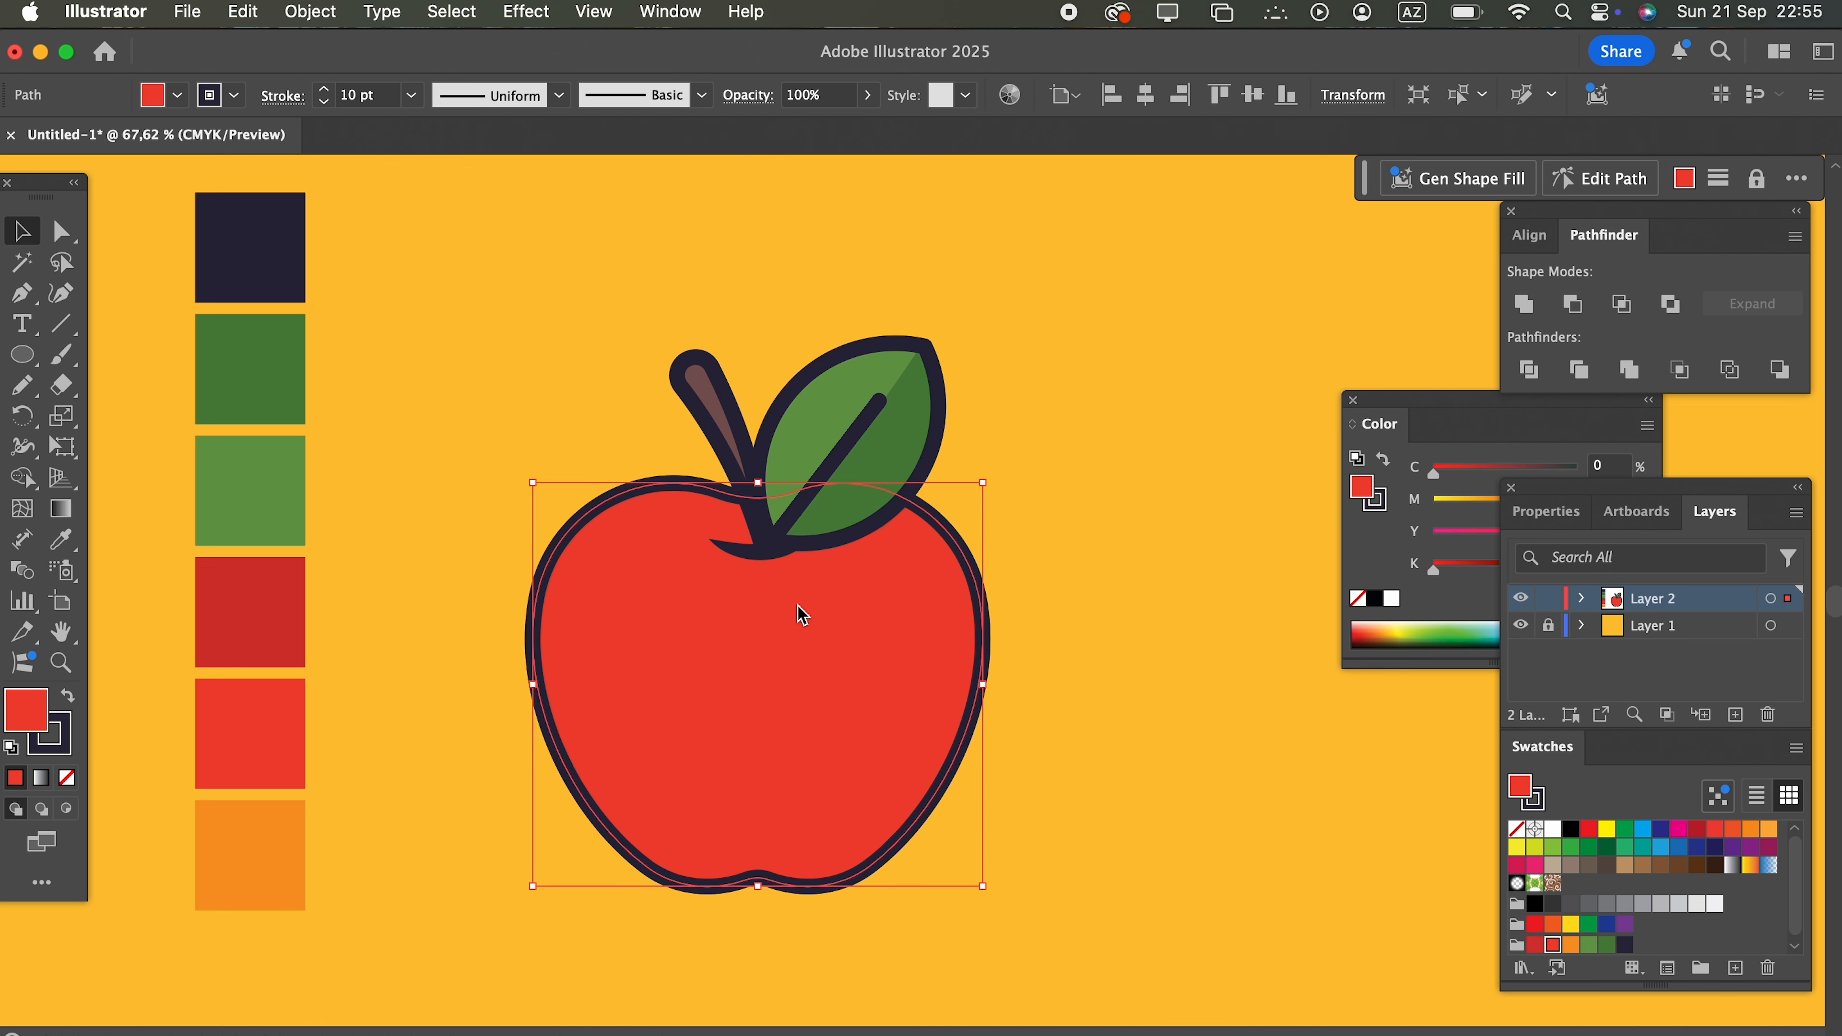
left_click(747, 558)
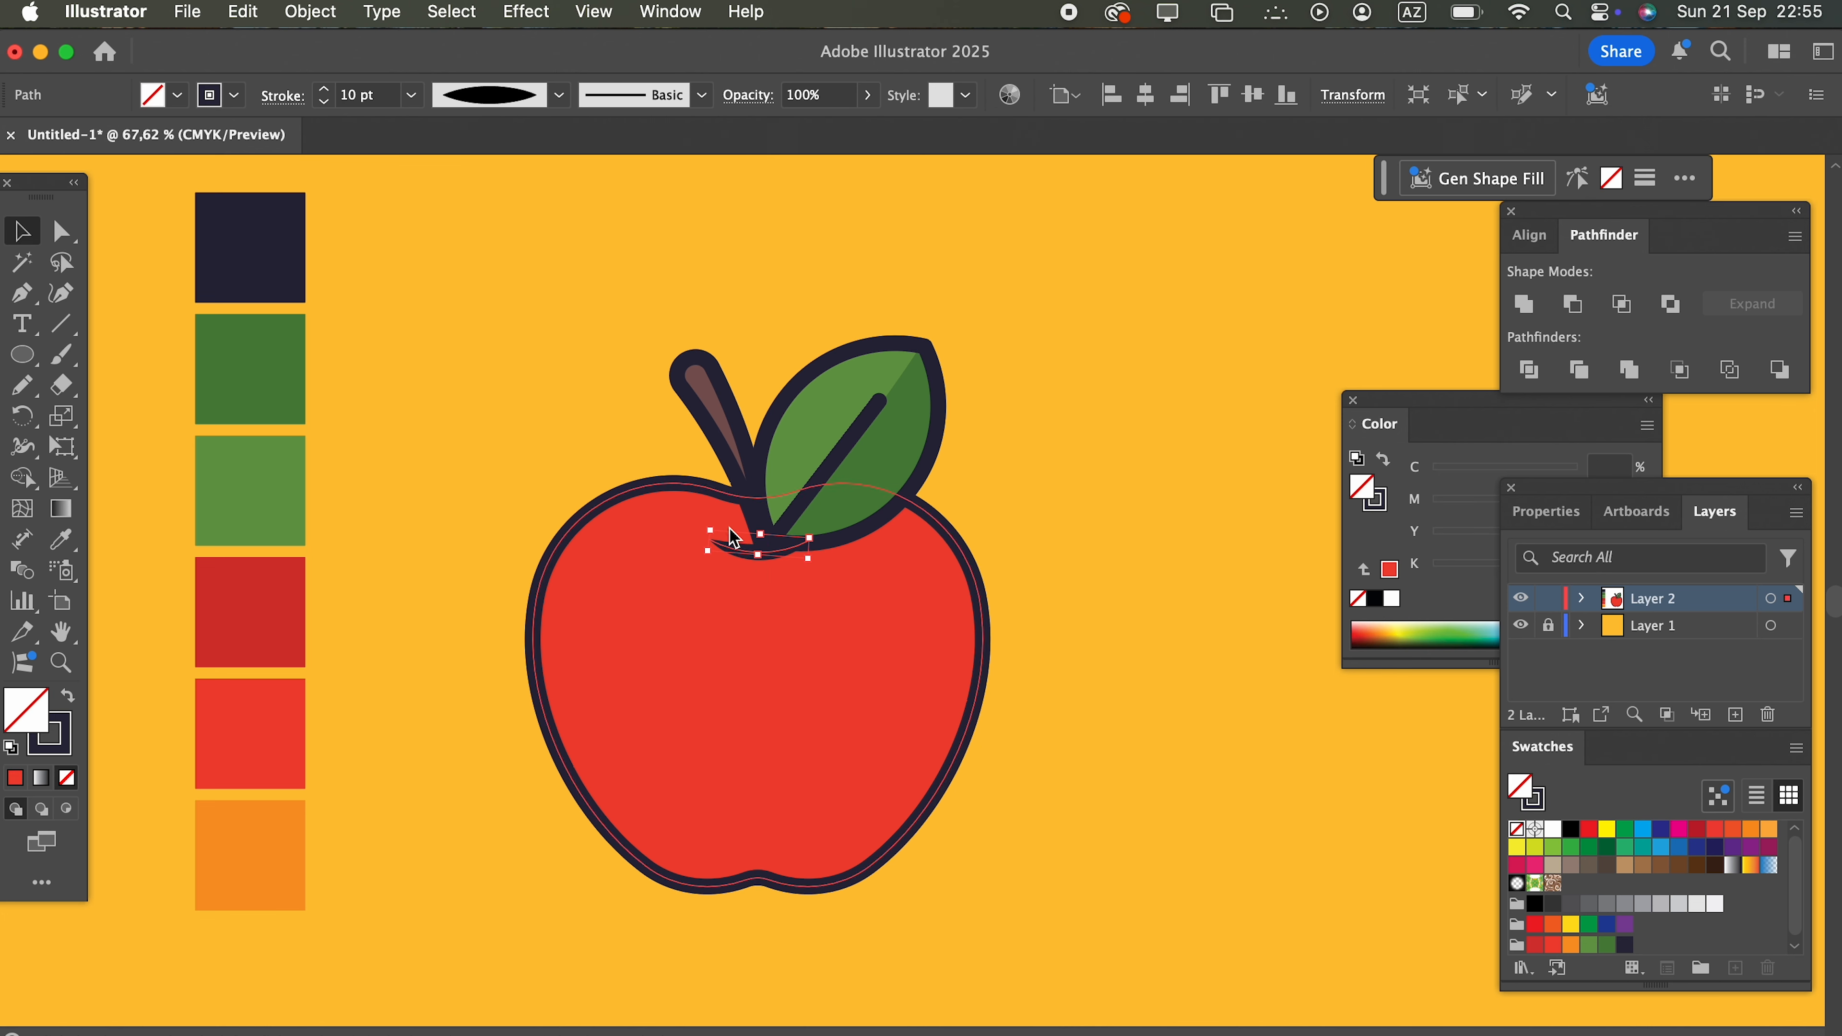
right_click(738, 536)
mouse_move(868, 945)
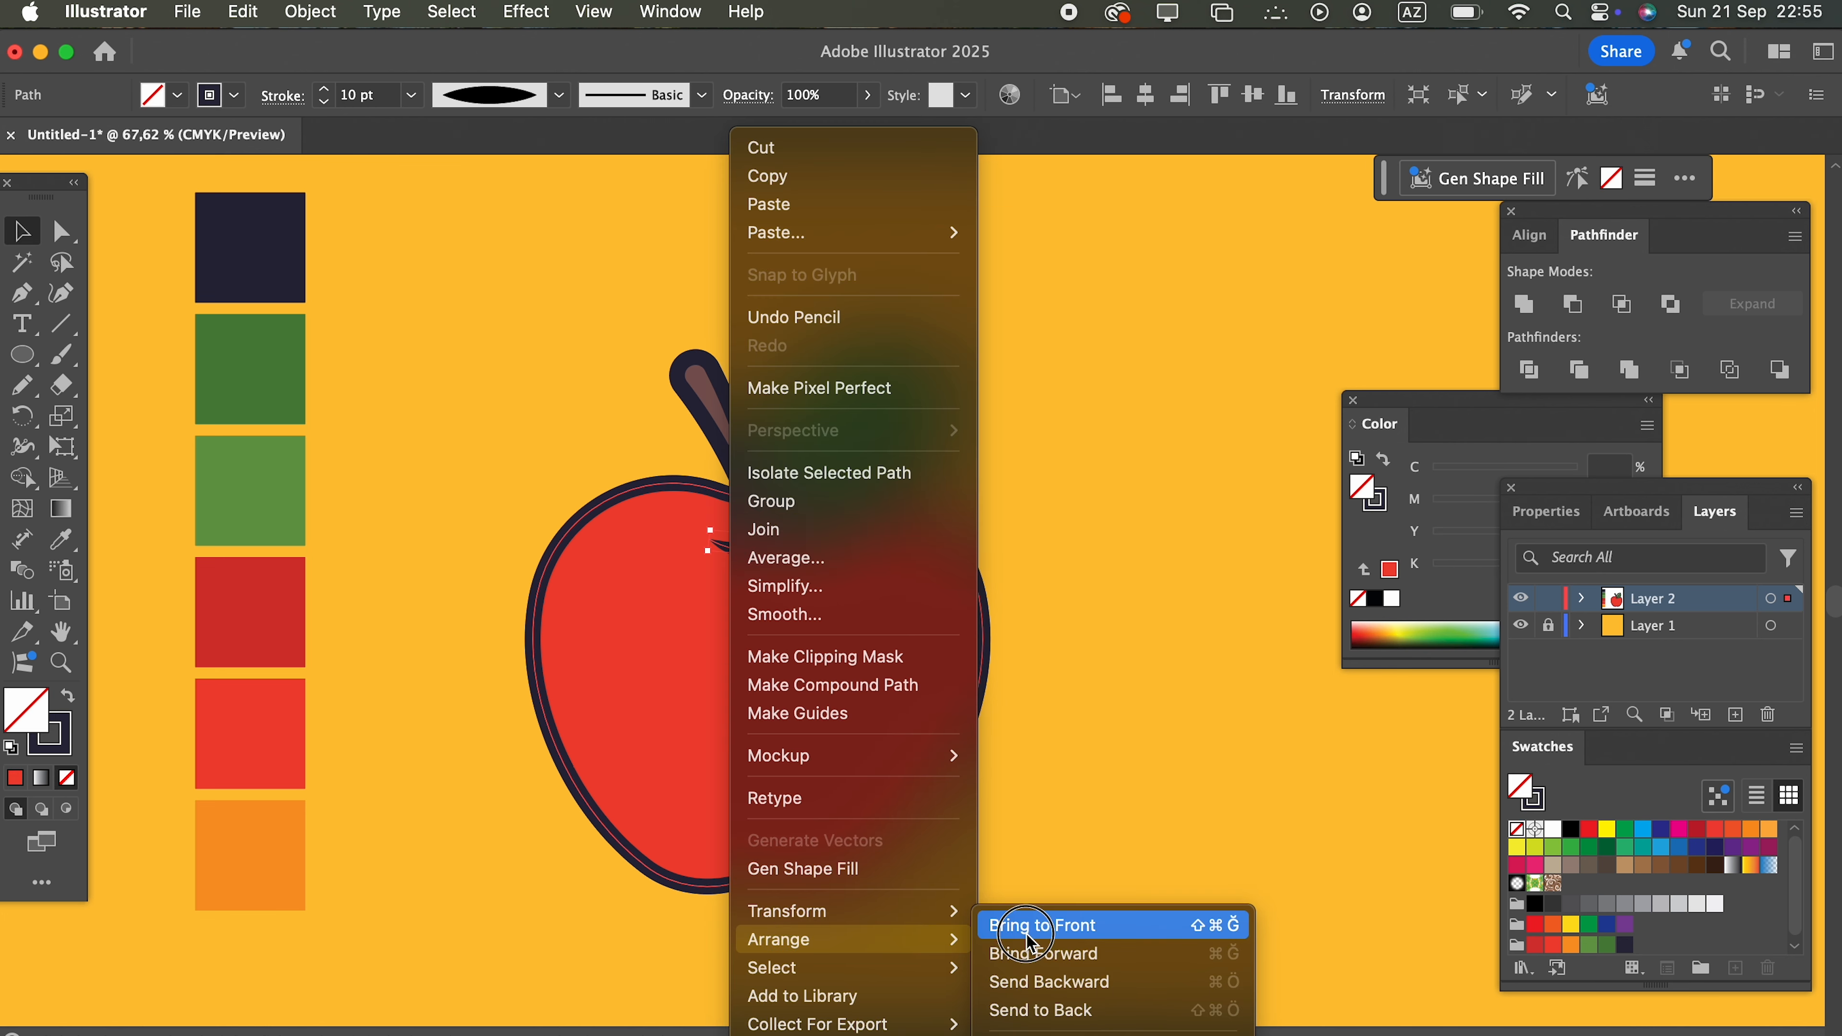
left_click(1080, 929)
left_click(1161, 794)
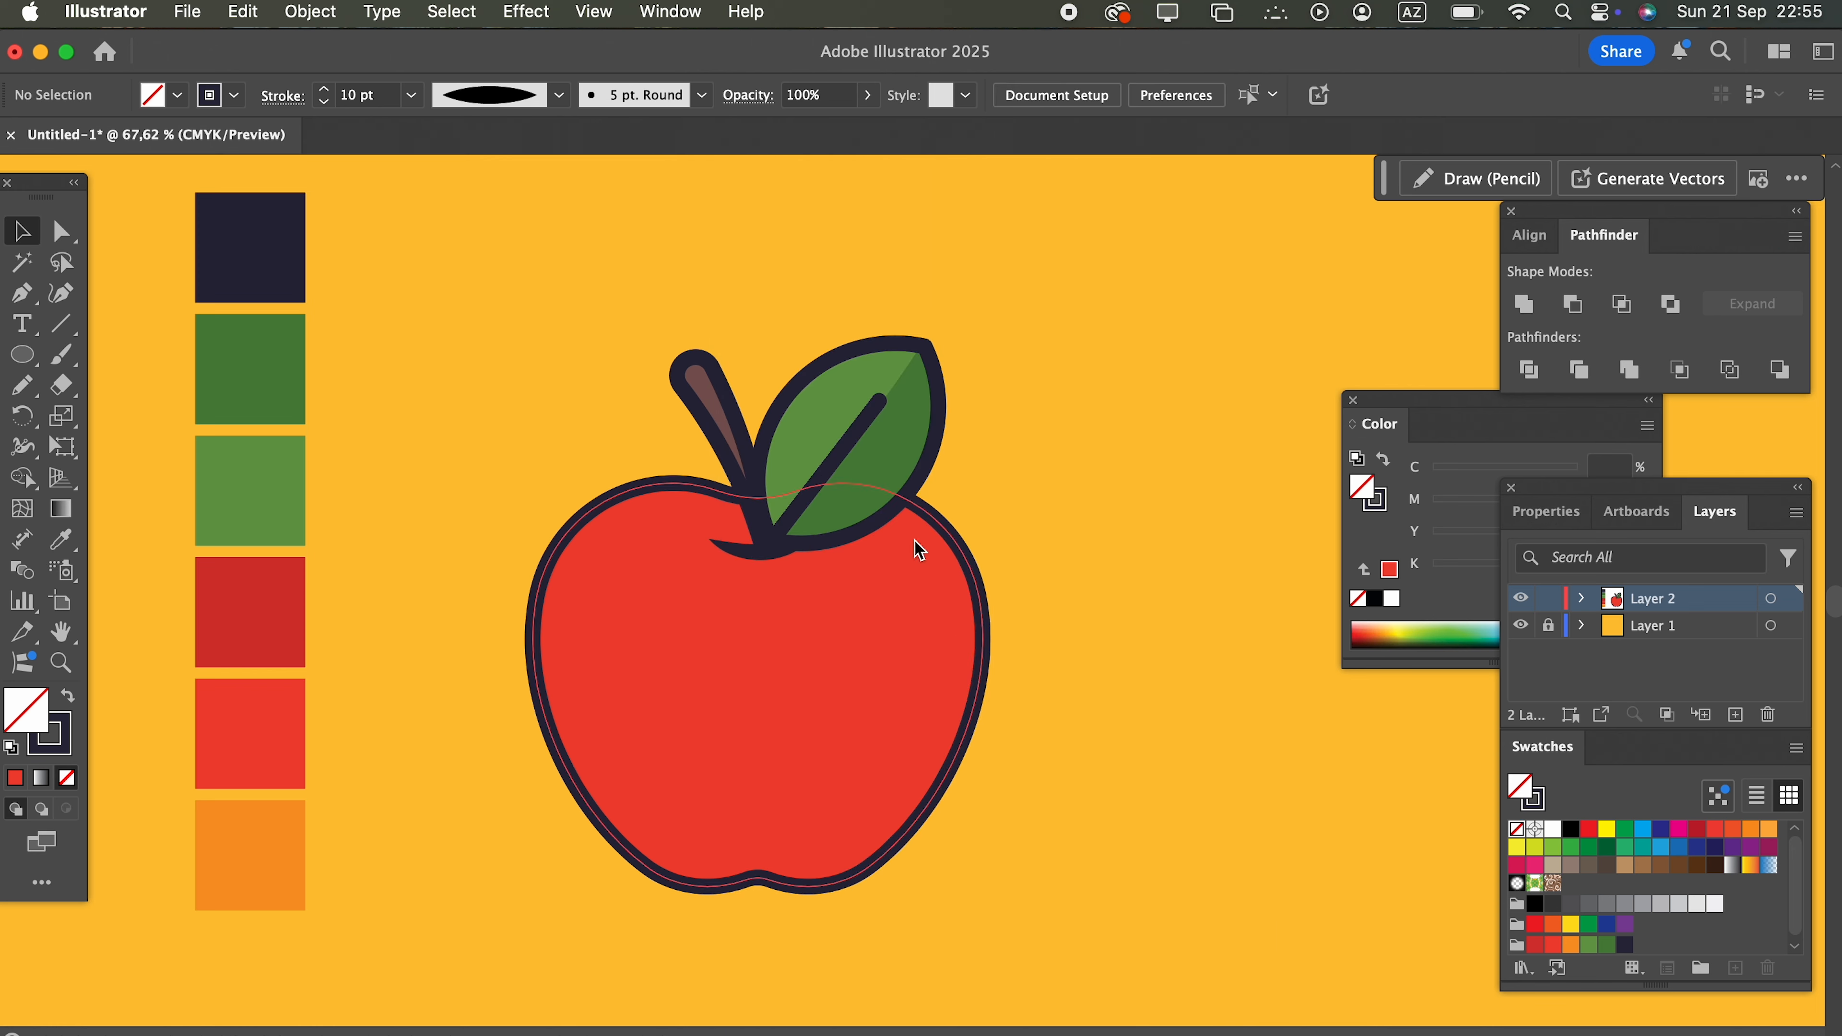
Step: Move the leaf together with its vein slightly to the right, away from the stem
left_click(820, 381)
left_click_drag(861, 442, 869, 447)
left_click(1131, 672)
Step: Set up Draw Inside mode for the apple body and draw a closed freehand shadow shape along its right and bottom edges
left_click(756, 753)
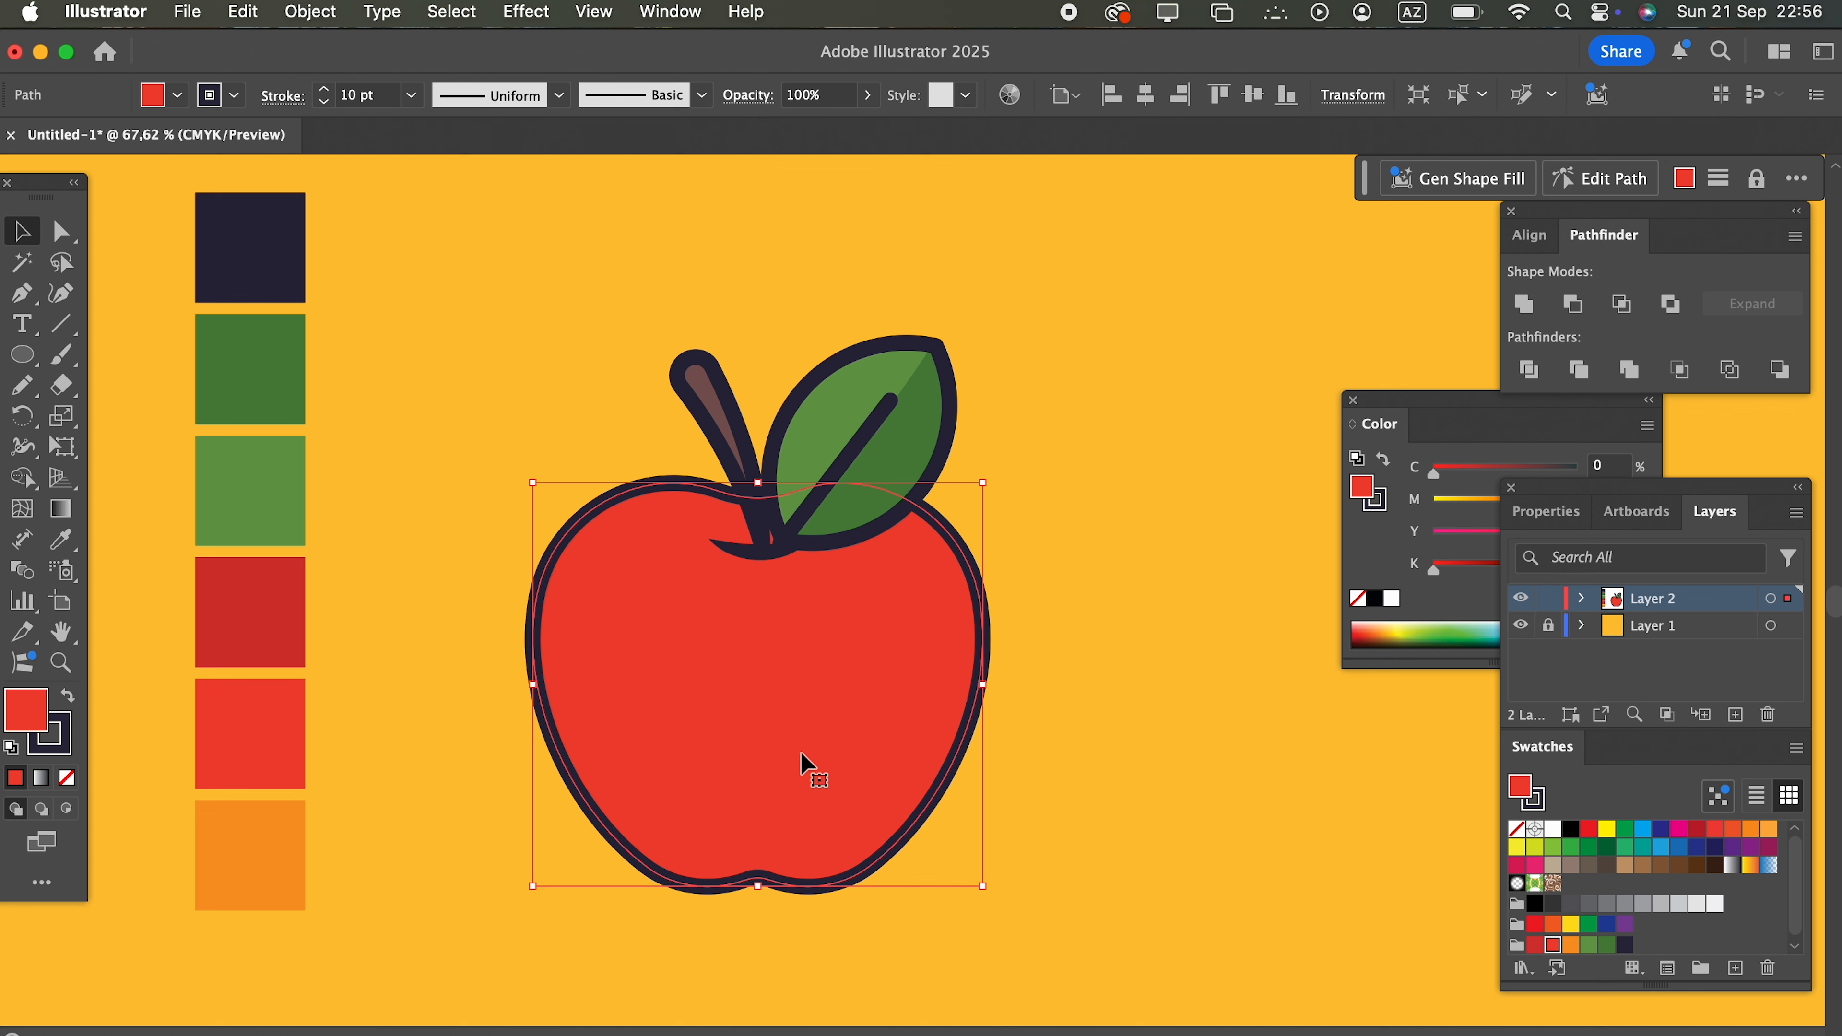
left_click(64, 819)
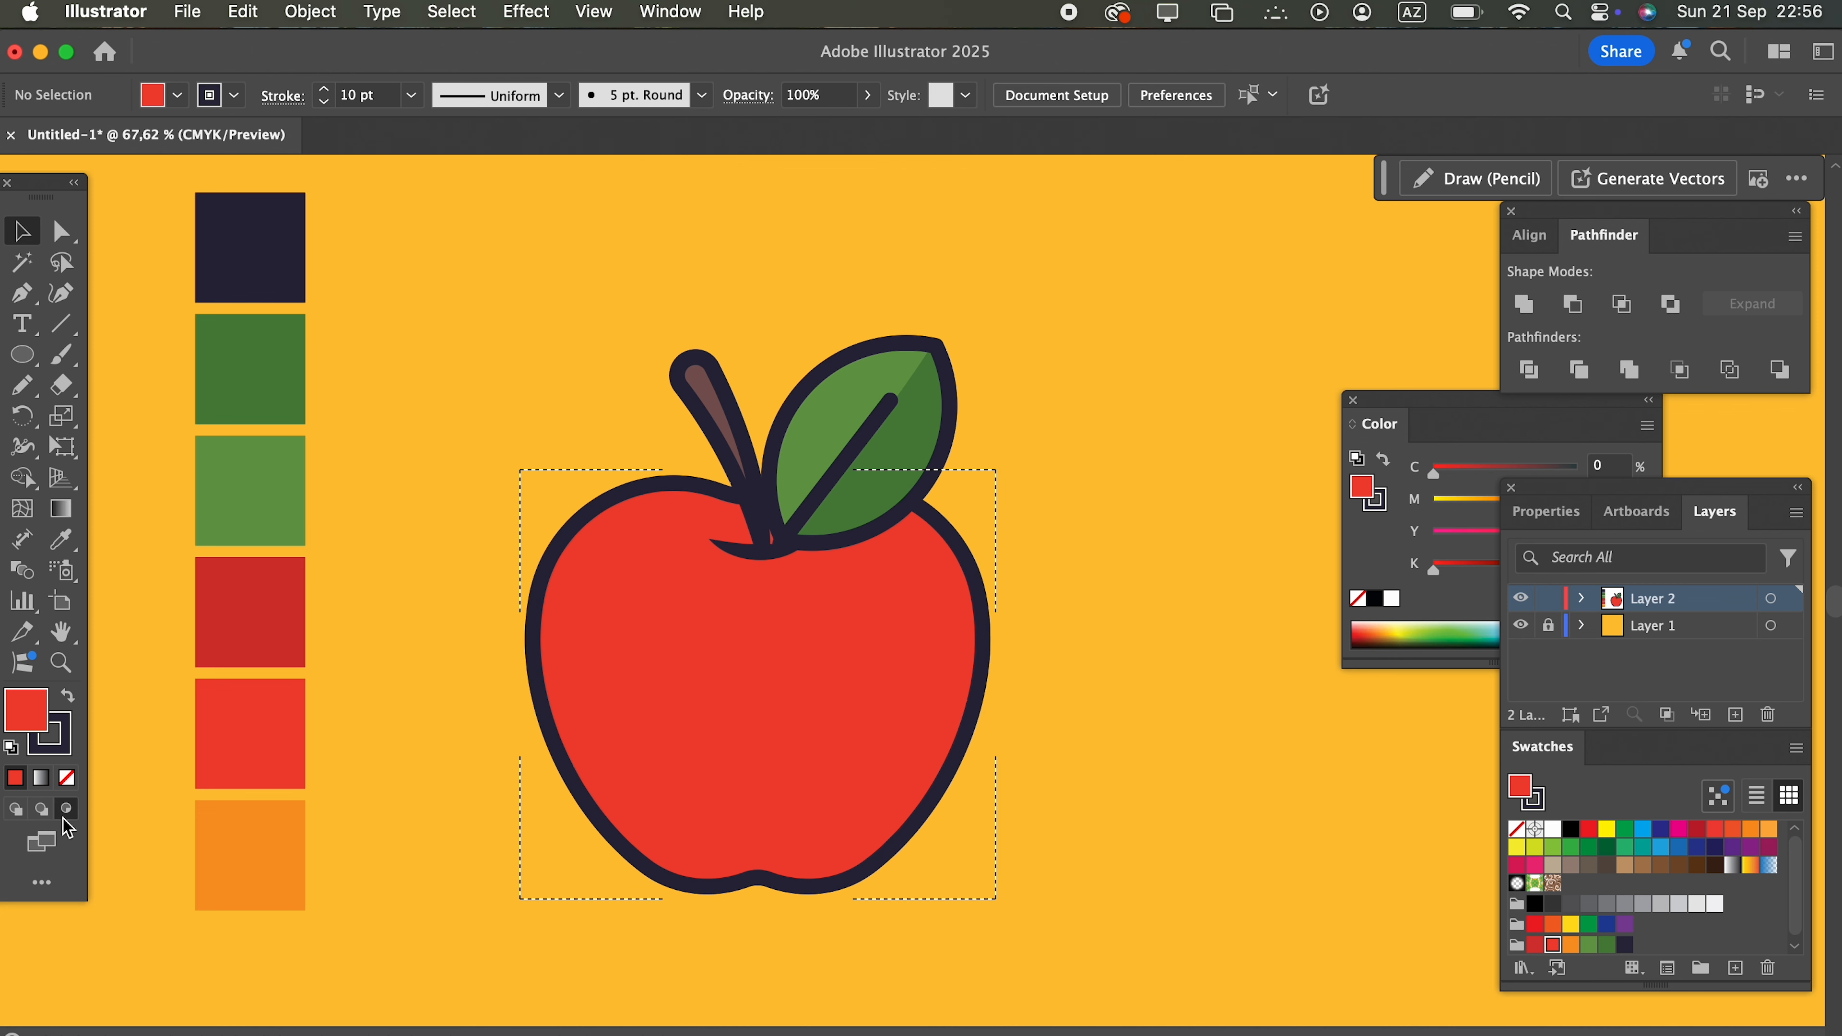
key("n")
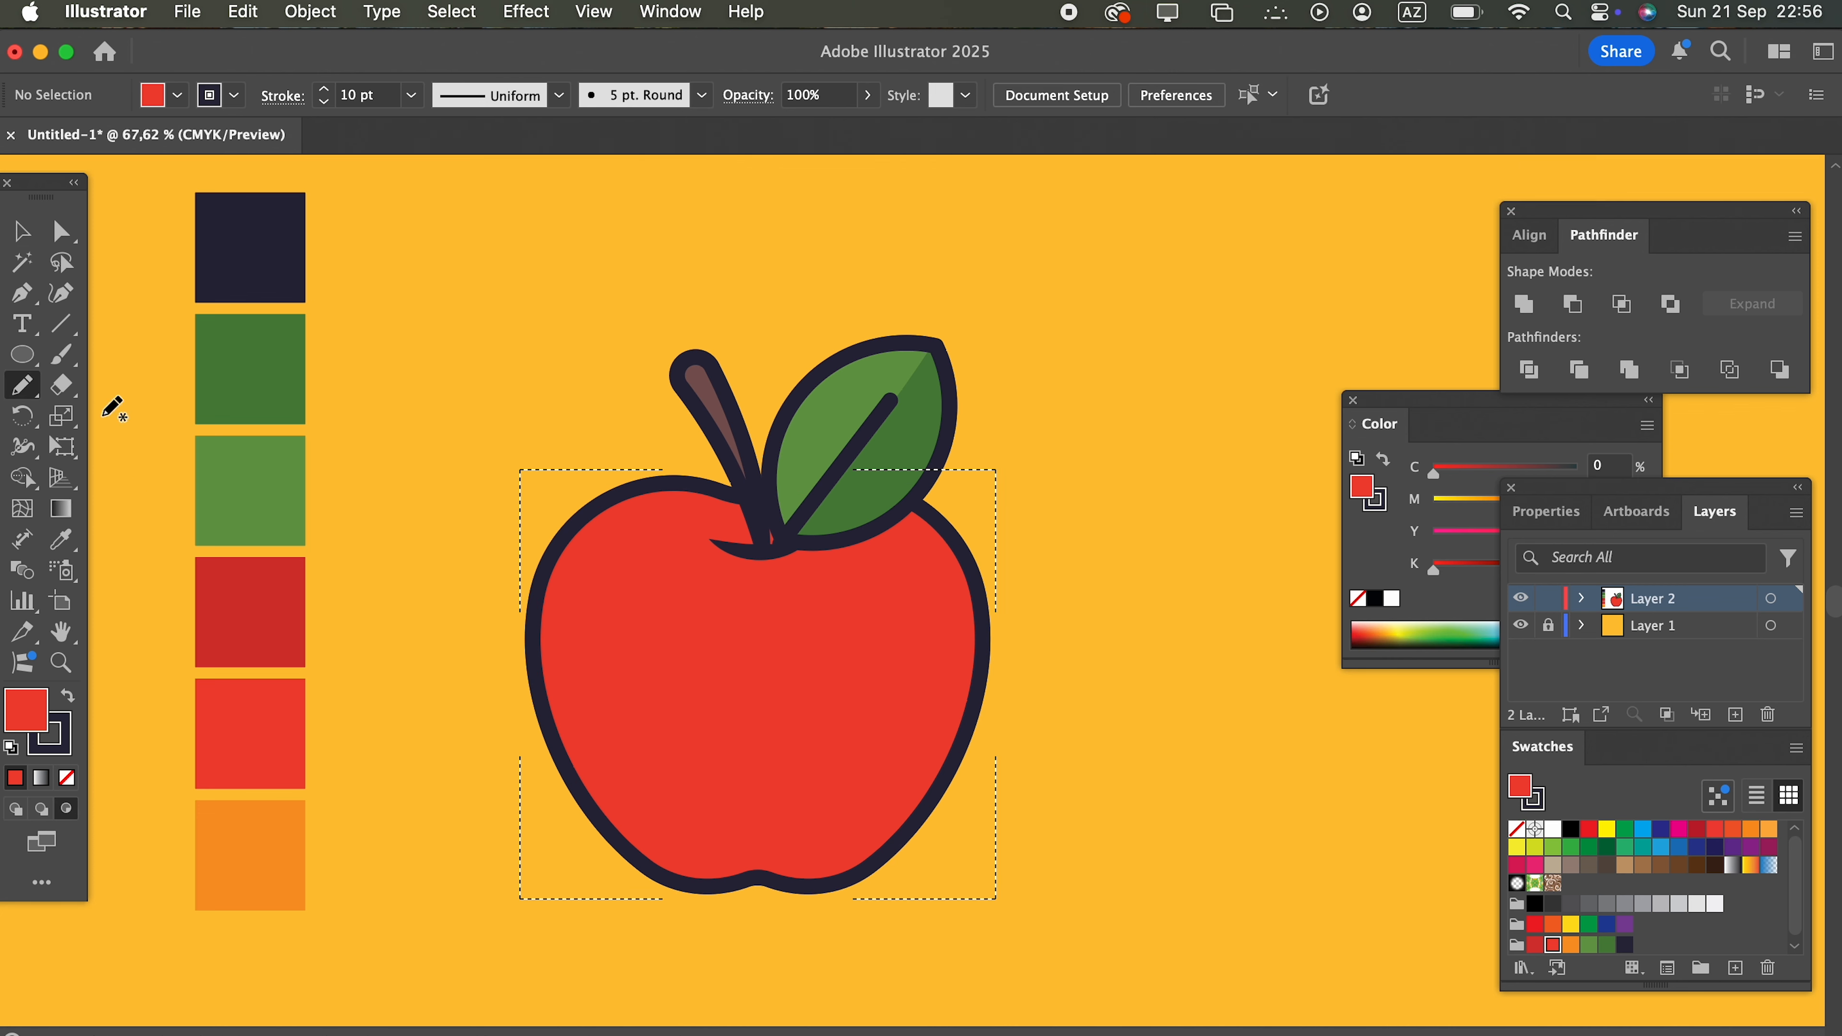
mouse_move(749, 476)
left_mouse_down()
mouse_move(839, 566)
mouse_move(920, 604)
mouse_move(917, 707)
mouse_move(840, 820)
mouse_move(625, 840)
left_mouse_up()
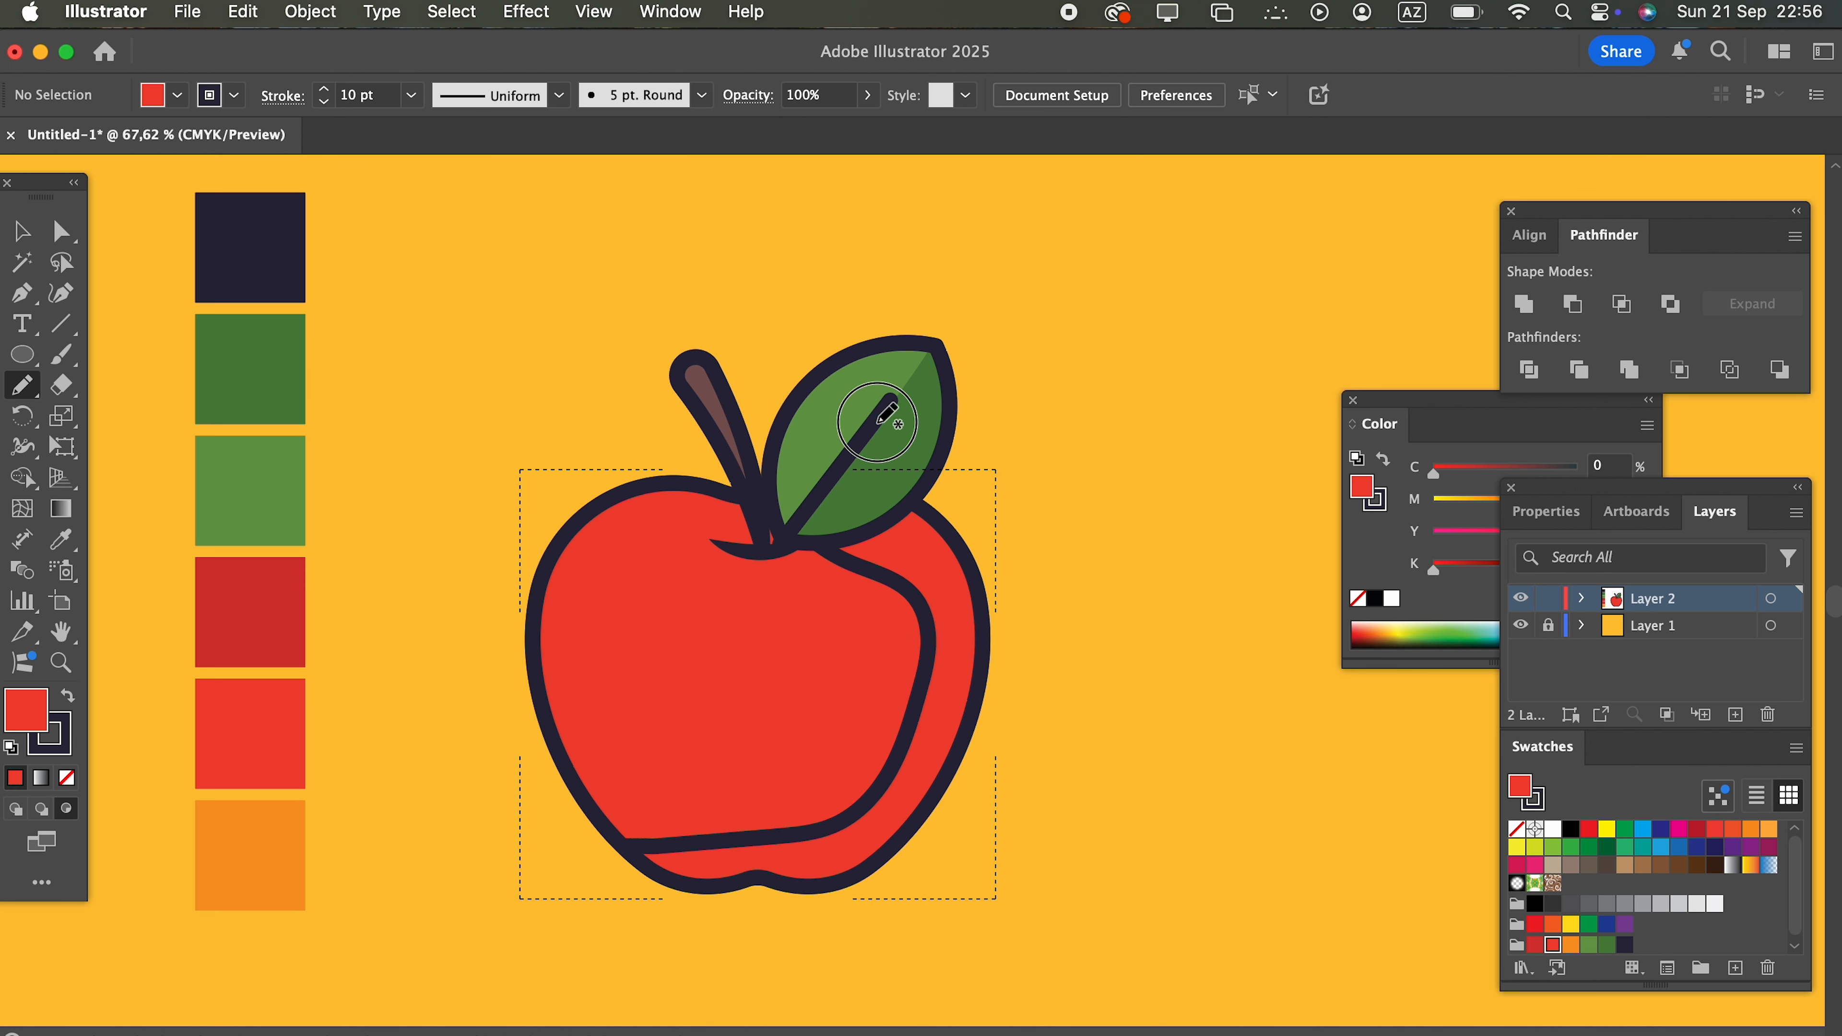
left_click_drag(763, 506, 756, 491)
Step: Fill the apple's shadow shape with the dark red swatch, without a stroke, and deselect it
left_click(68, 697)
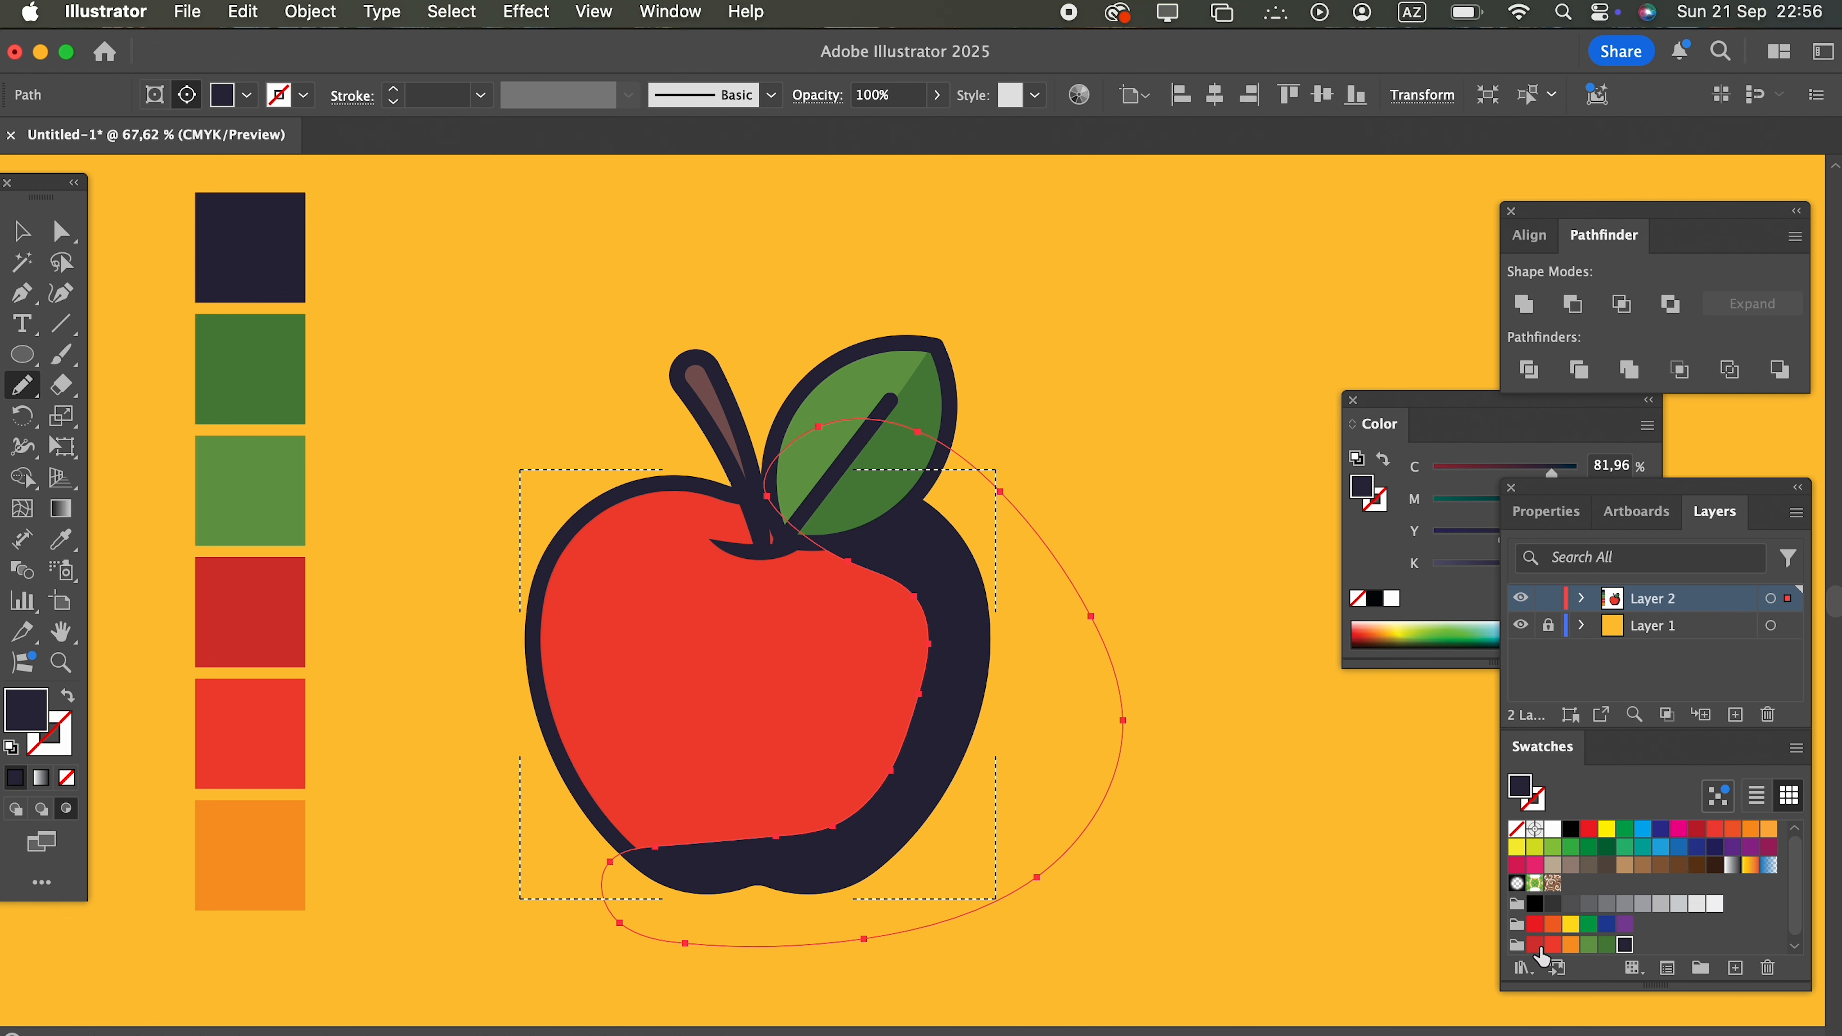
left_click(1535, 944)
left_click(22, 230)
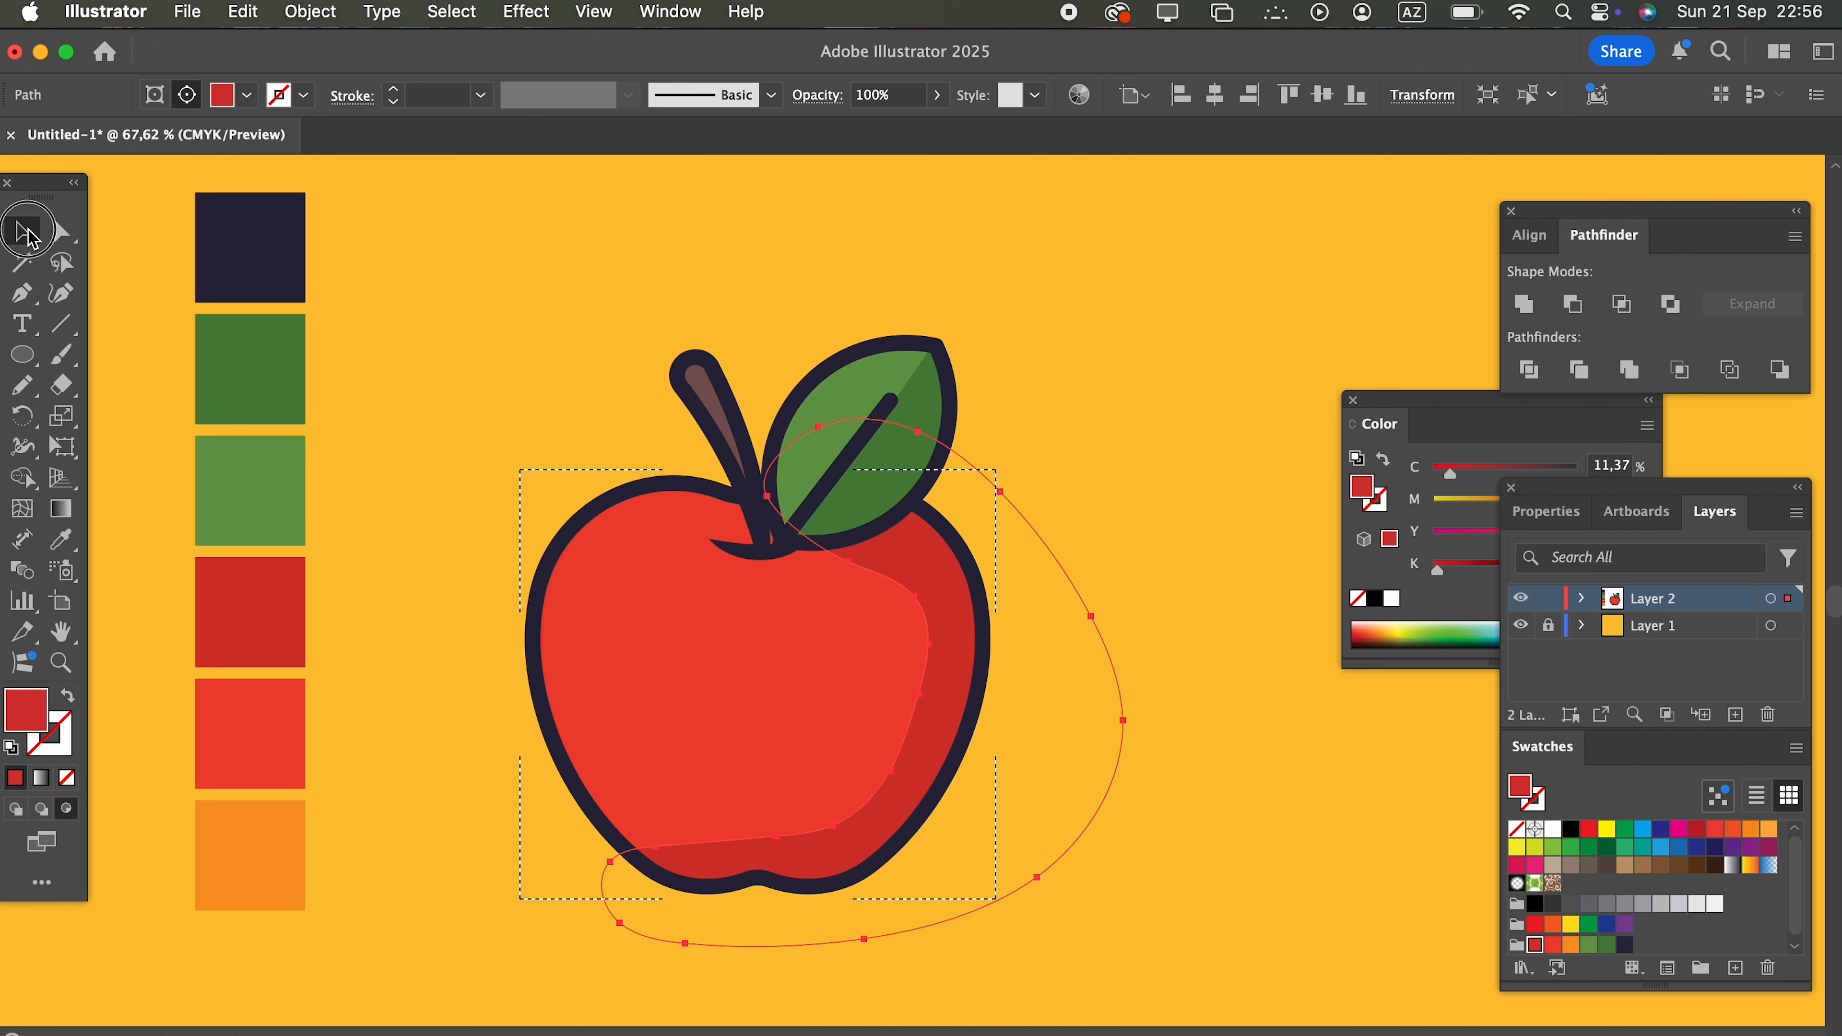
left_click(1187, 761)
Step: Draw a small dark red circle and place it on the apple's lower right, beside the shadow's inner edge
left_click(20, 379)
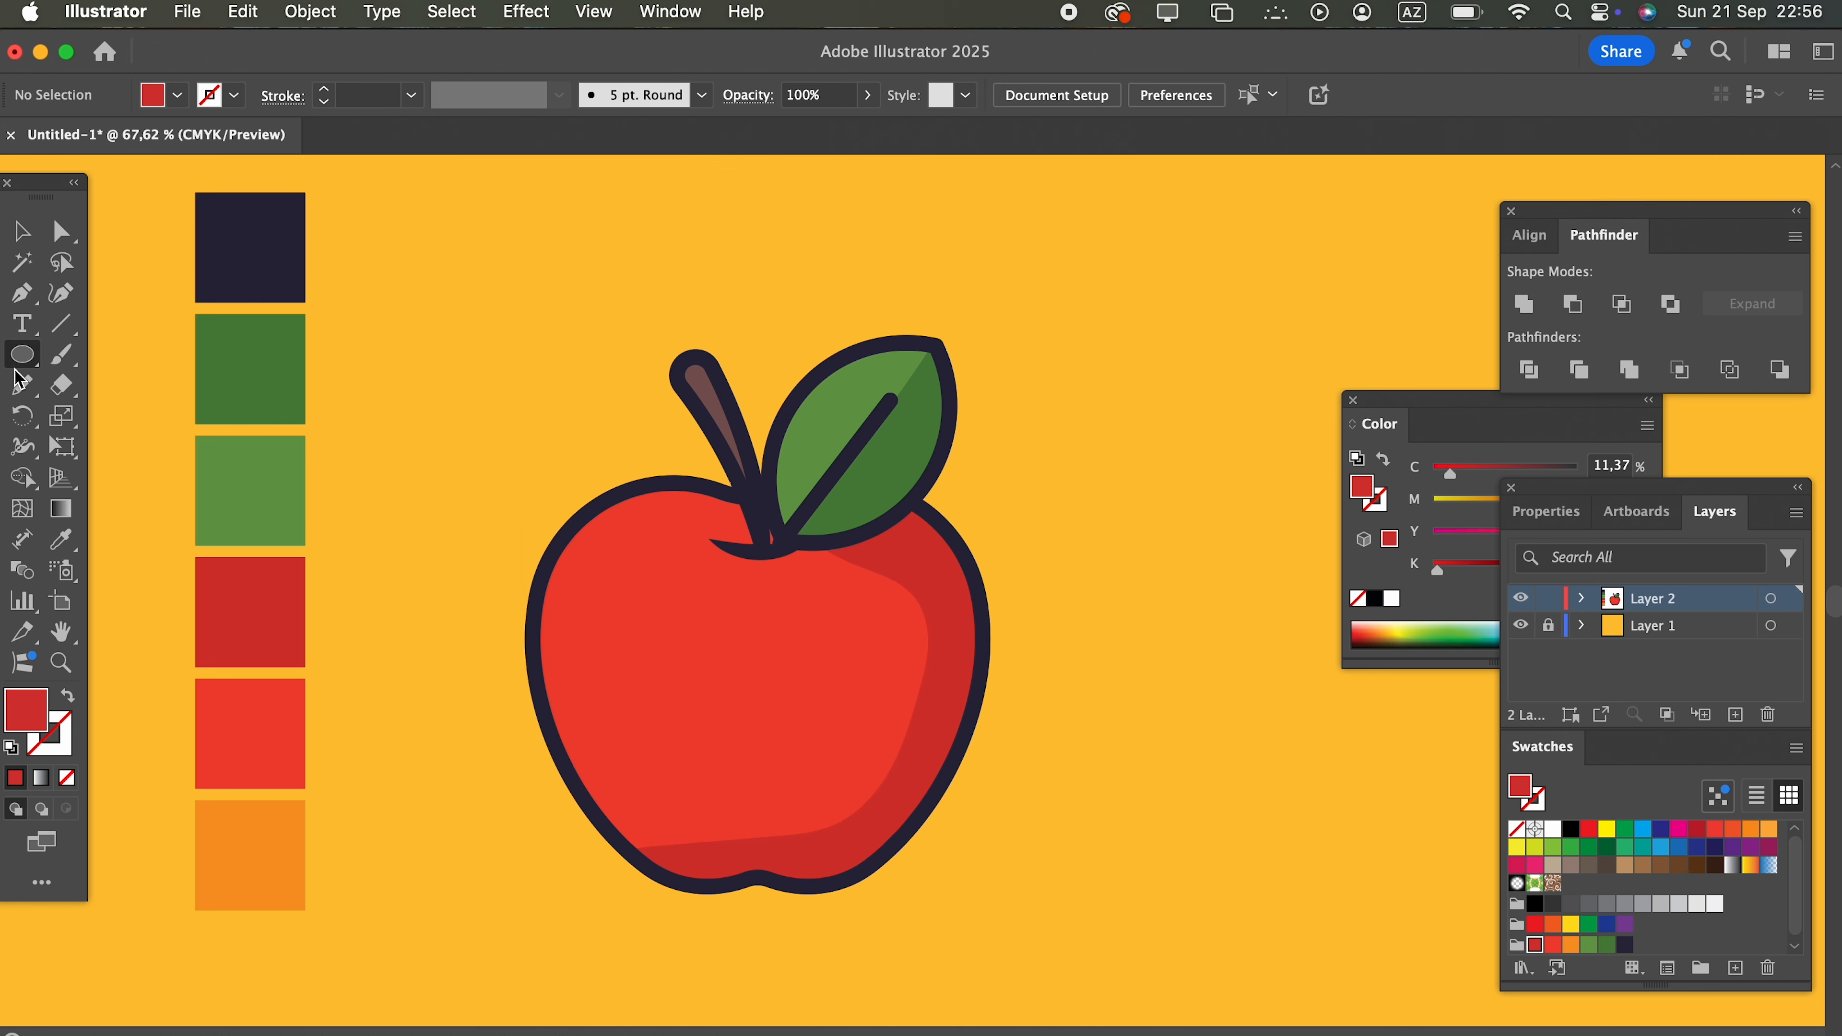
left_click_drag(580, 577, 824, 654)
key("v")
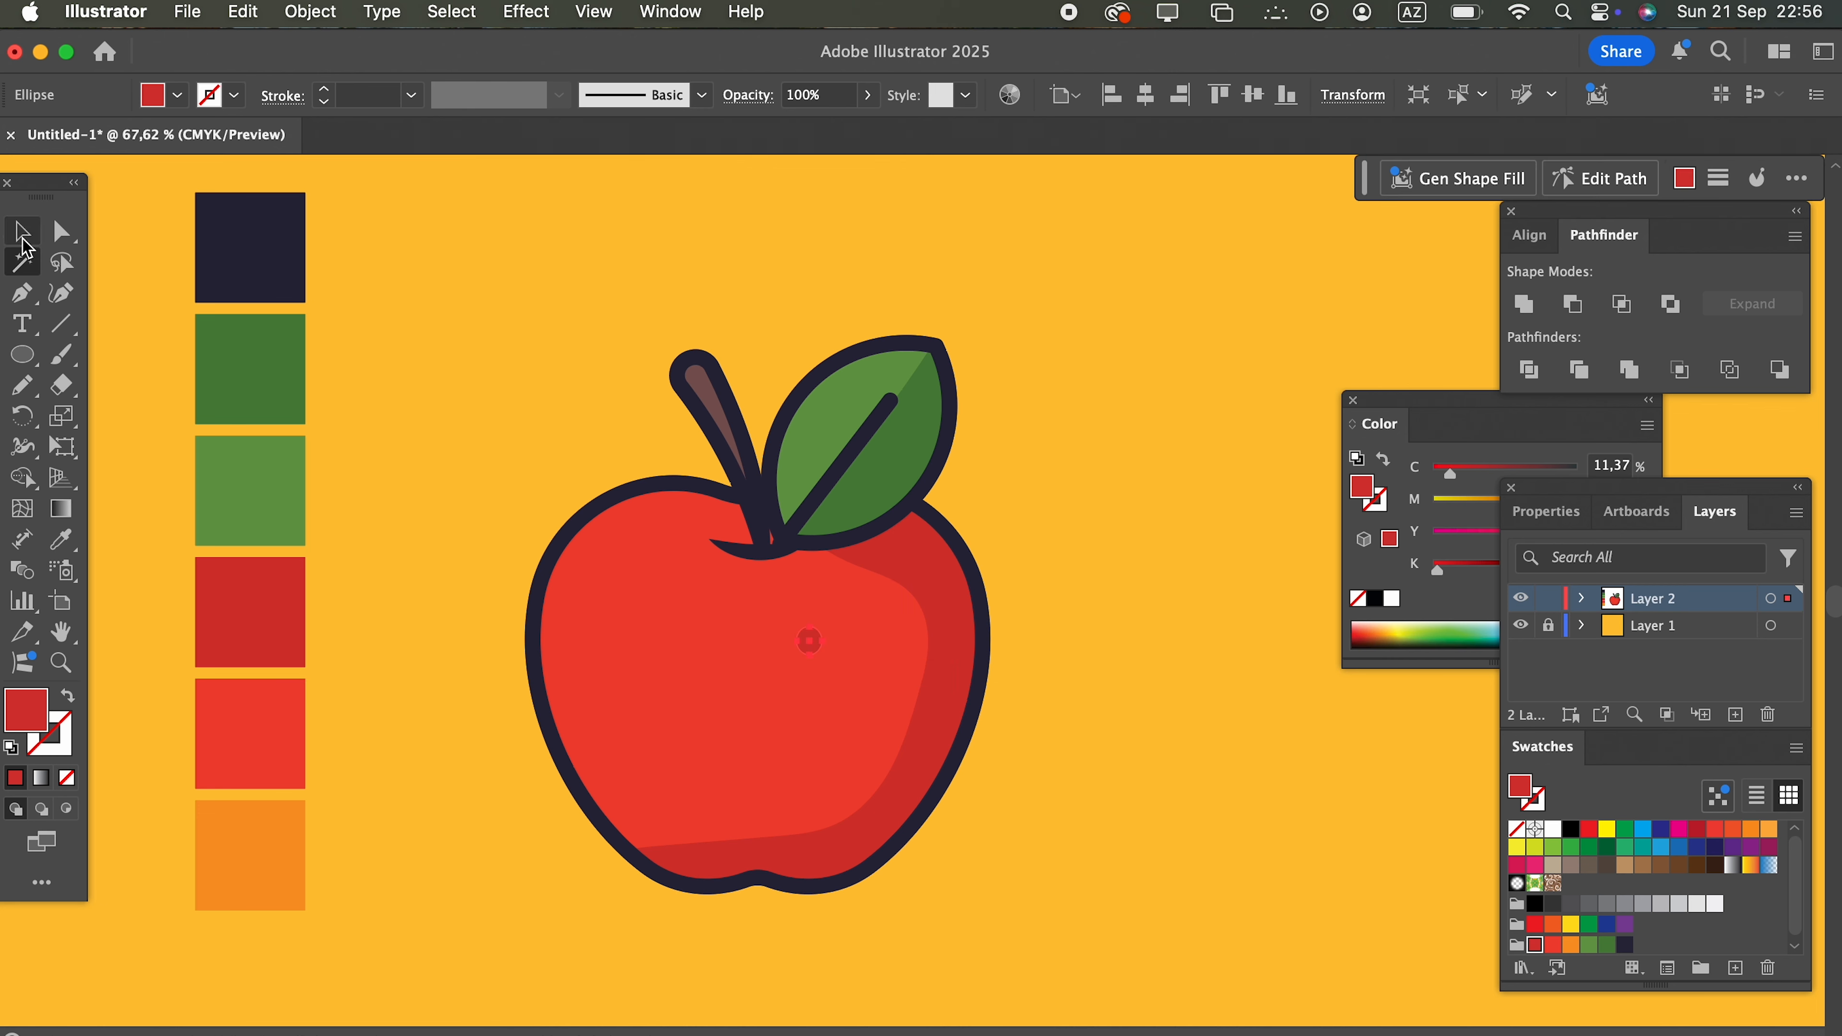
left_click(435, 633)
left_click_drag(810, 640, 835, 780)
left_click(1111, 863)
Step: Group all parts of the apple illustration
key("super+a")
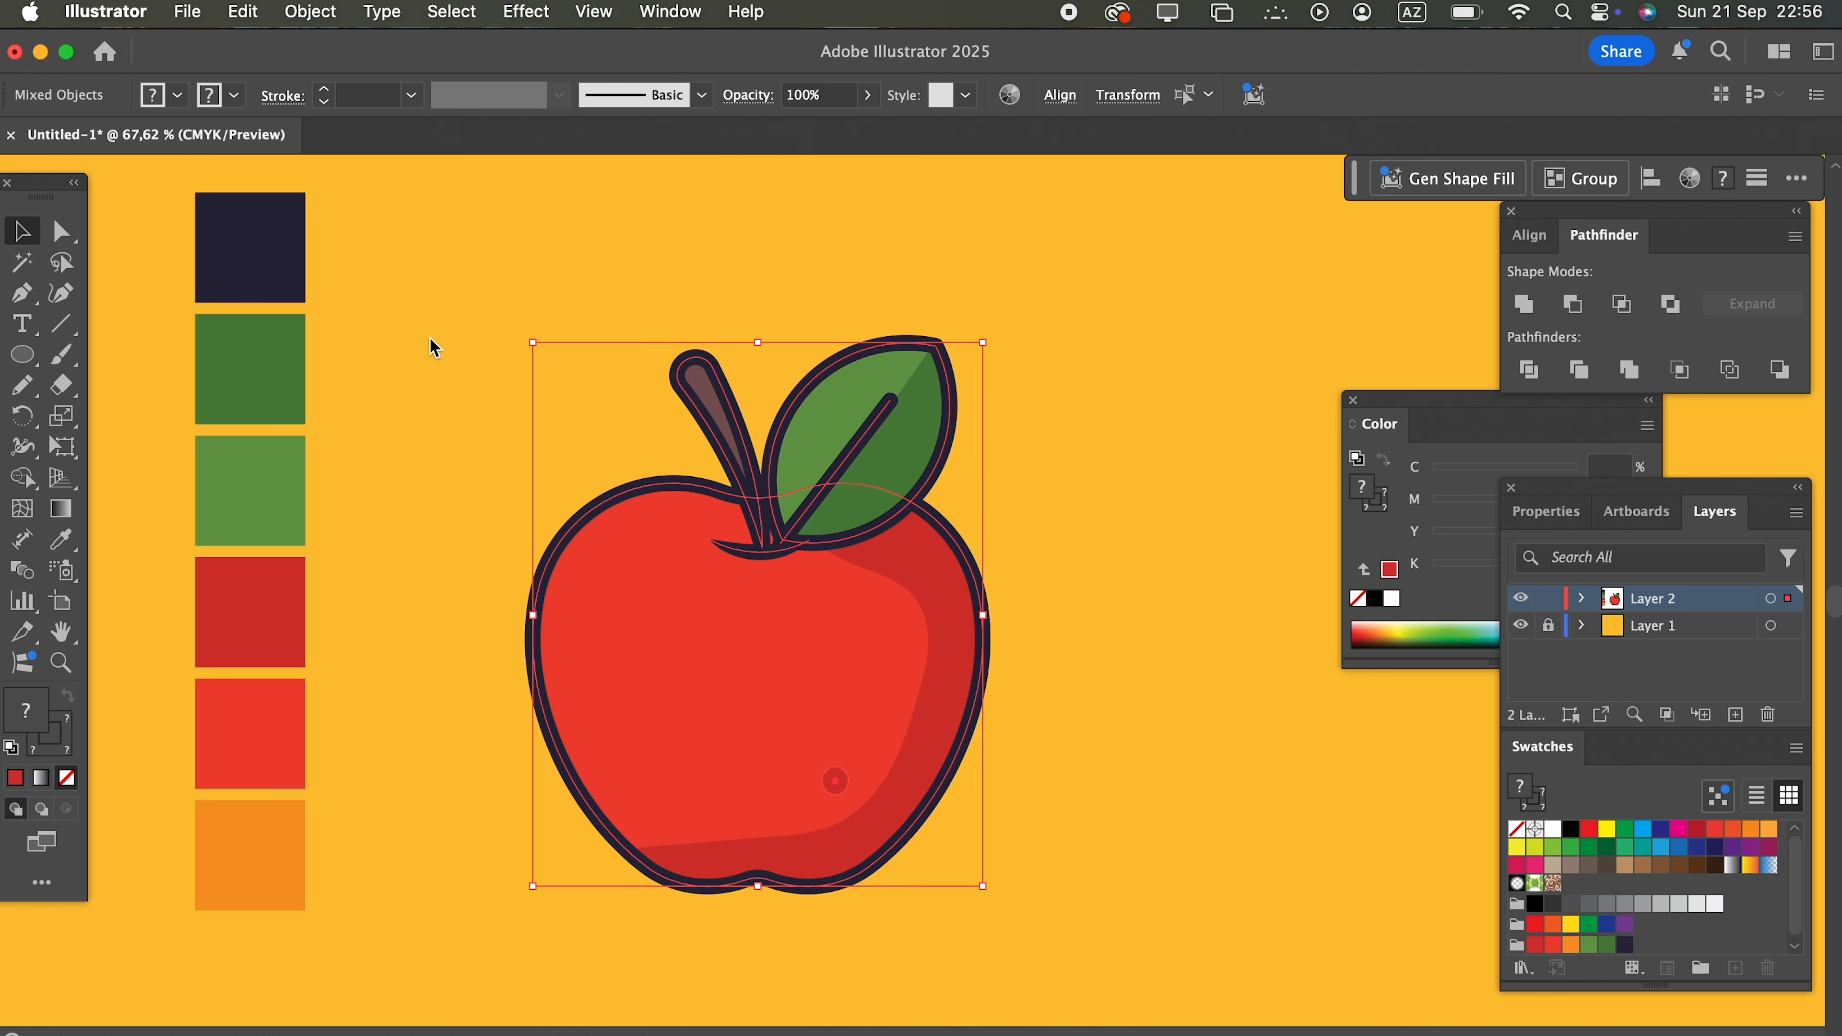
left_click(310, 12)
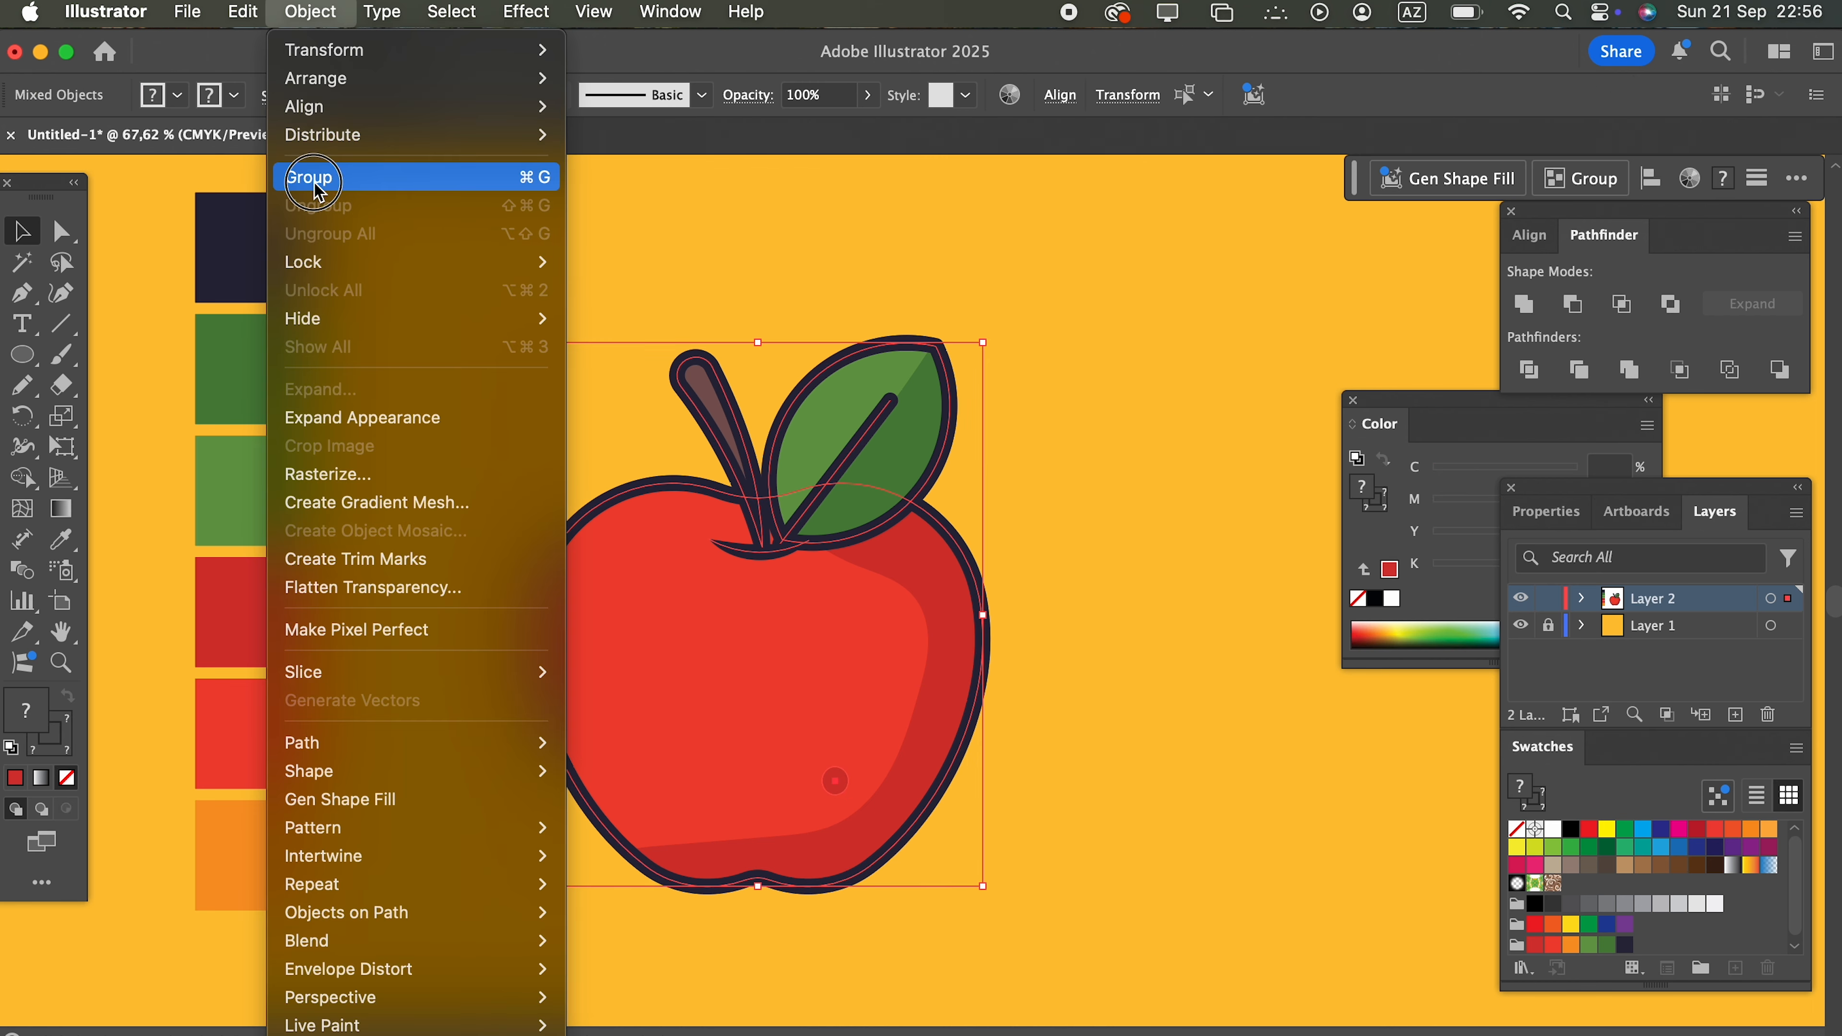
left_click(296, 177)
Step: Draw a wide, flat ellipse across the apple's base and fill it with the orange swatch
left_click(22, 355)
left_click_drag(576, 865, 984, 900)
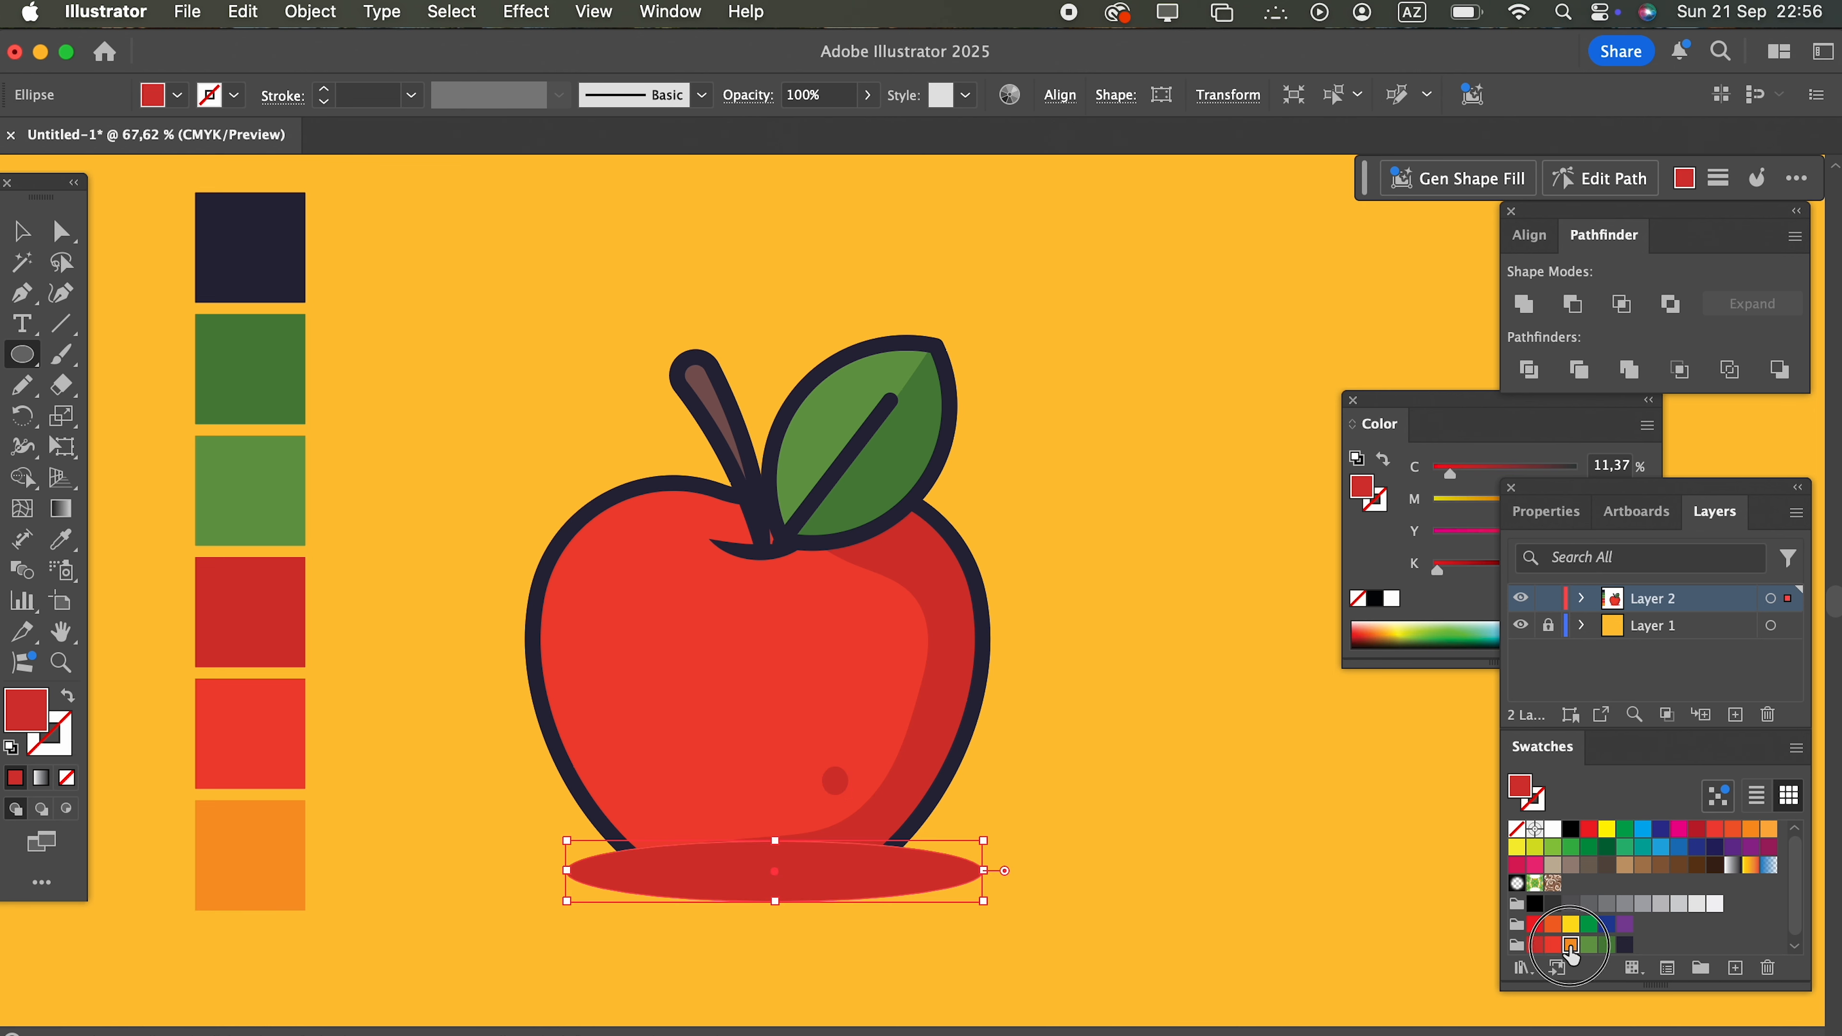
left_click(1571, 945)
left_click(40, 232)
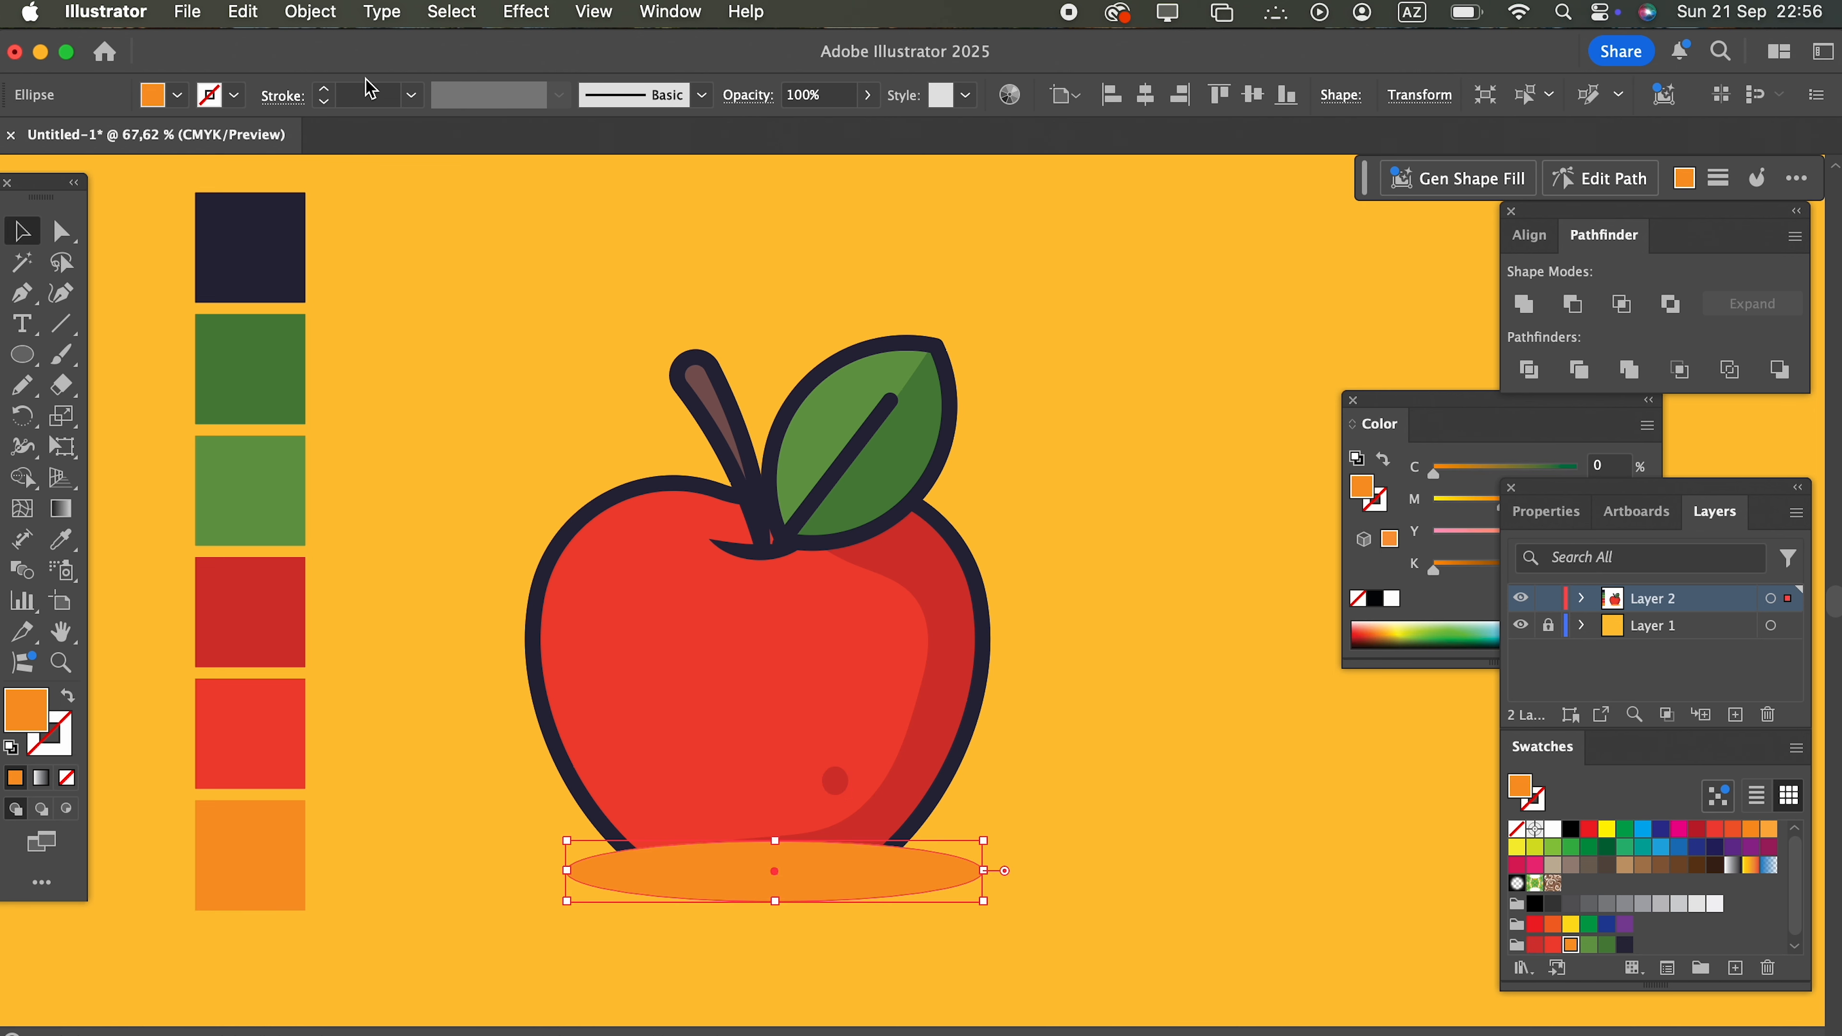
Step: Send the orange ellipse to the back and shift it slightly down and left as a ground shadow under the apple
left_click(293, 22)
mouse_move(435, 78)
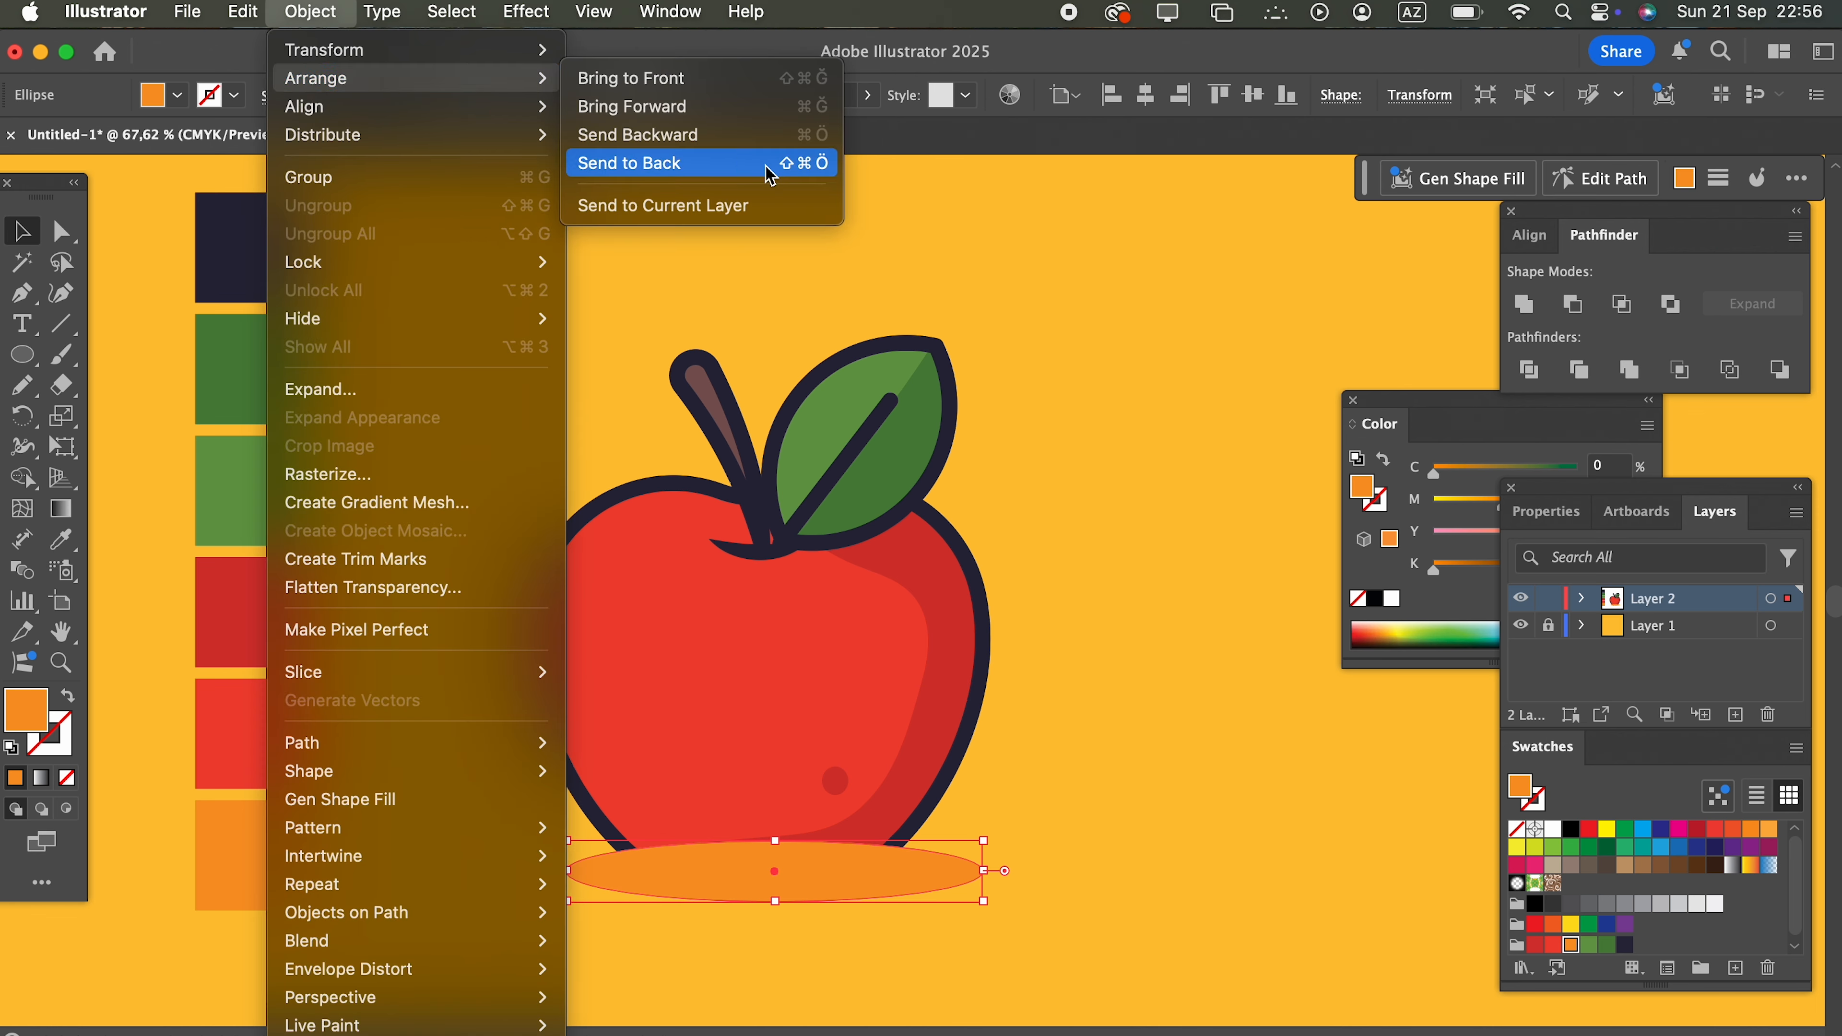
left_click(770, 175)
left_click(1145, 753)
left_click_drag(946, 886, 932, 899)
left_click(1229, 885)
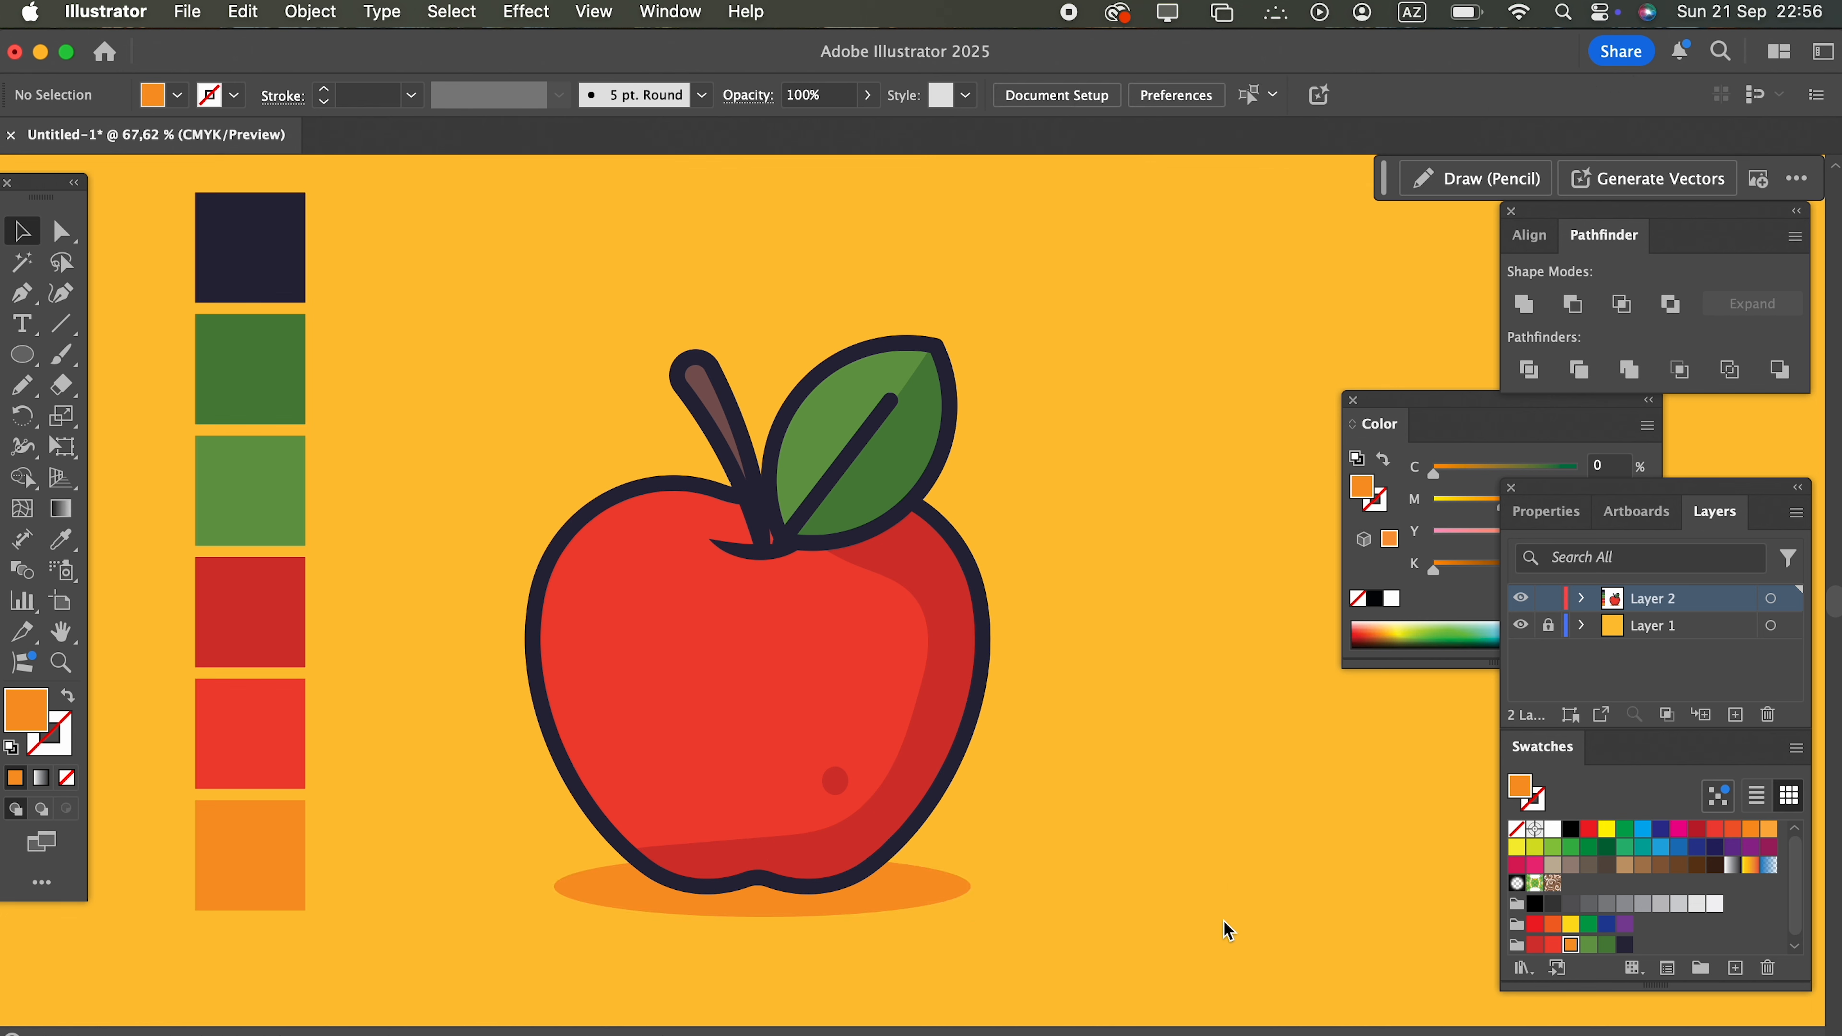
Step: Group the apple with its orange ground shadow
scroll(1233, 922, "left", 3)
left_click_drag(1122, 927, 513, 187)
left_click(330, 18)
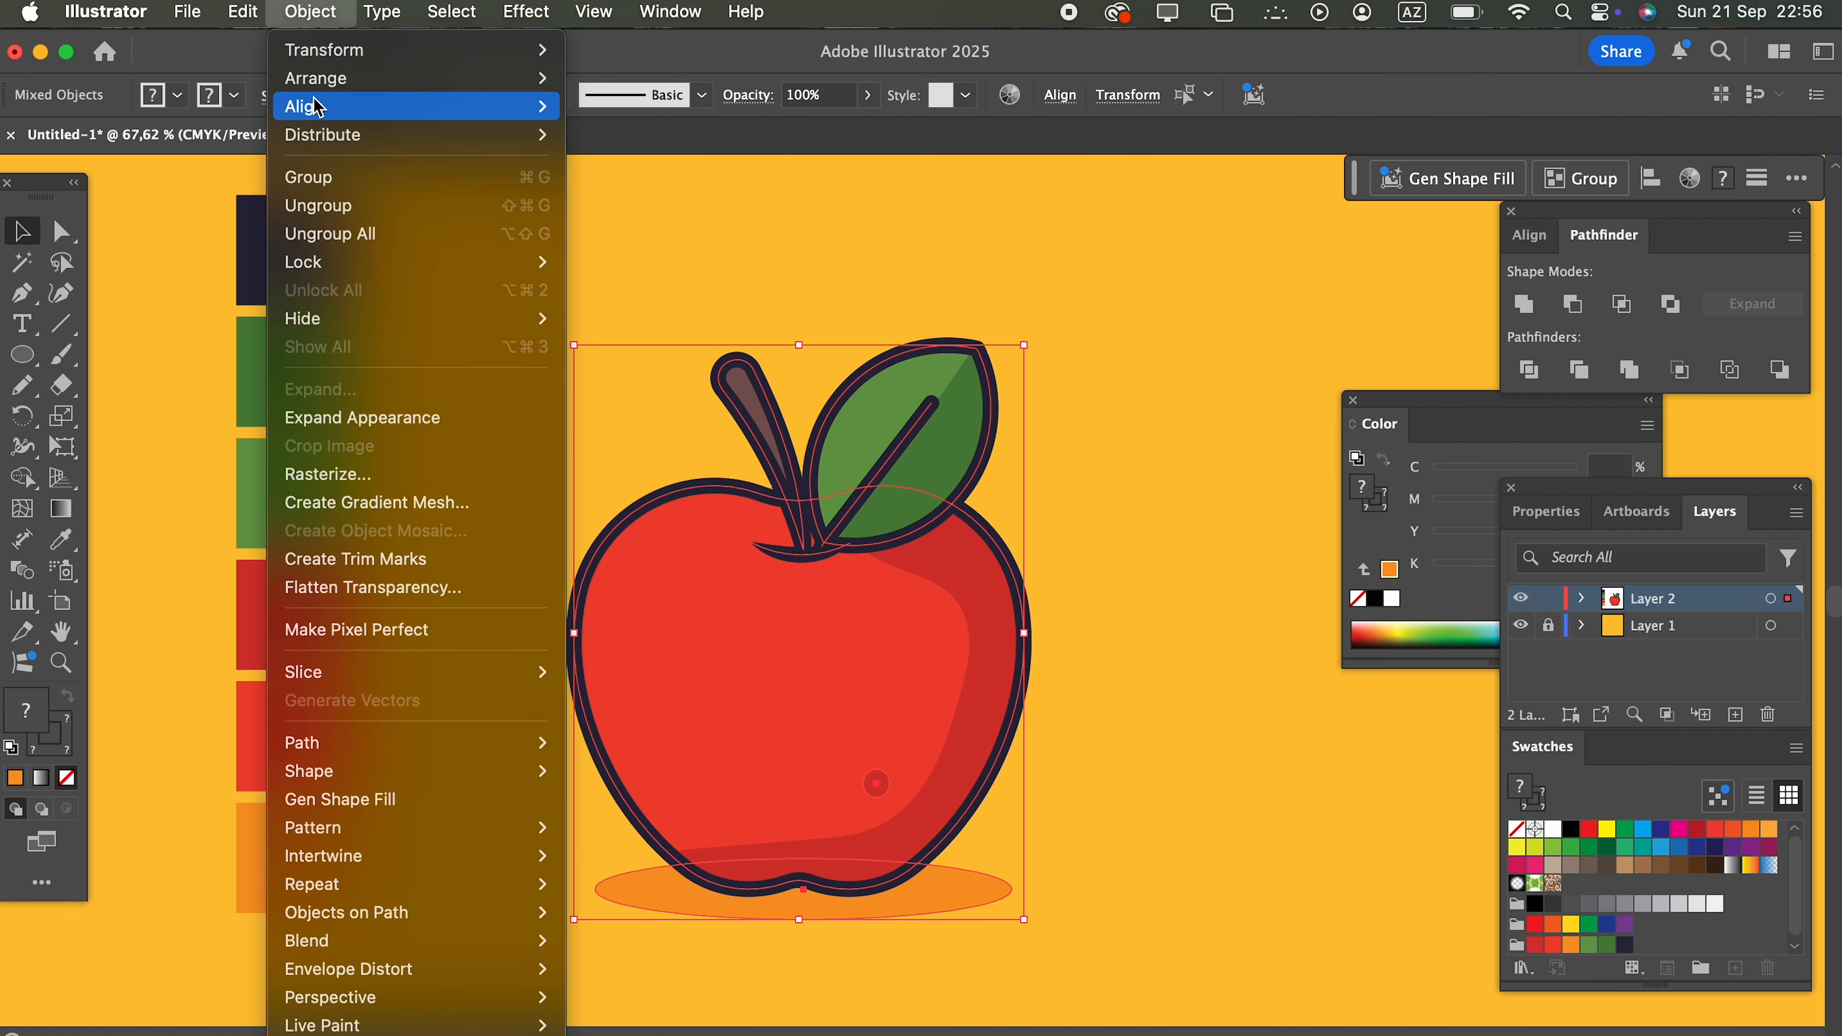
left_click(408, 177)
Step: Center the grouped apple illustration horizontally and vertically on the artboard
left_click(1543, 245)
left_click(1569, 303)
left_click(1744, 303)
left_click_drag(1461, 769, 1164, 663)
left_click(1247, 708)
Step: Reposition the Color panel directly beneath the Align panel so it clears the artwork
scroll(1284, 757, "down", 2)
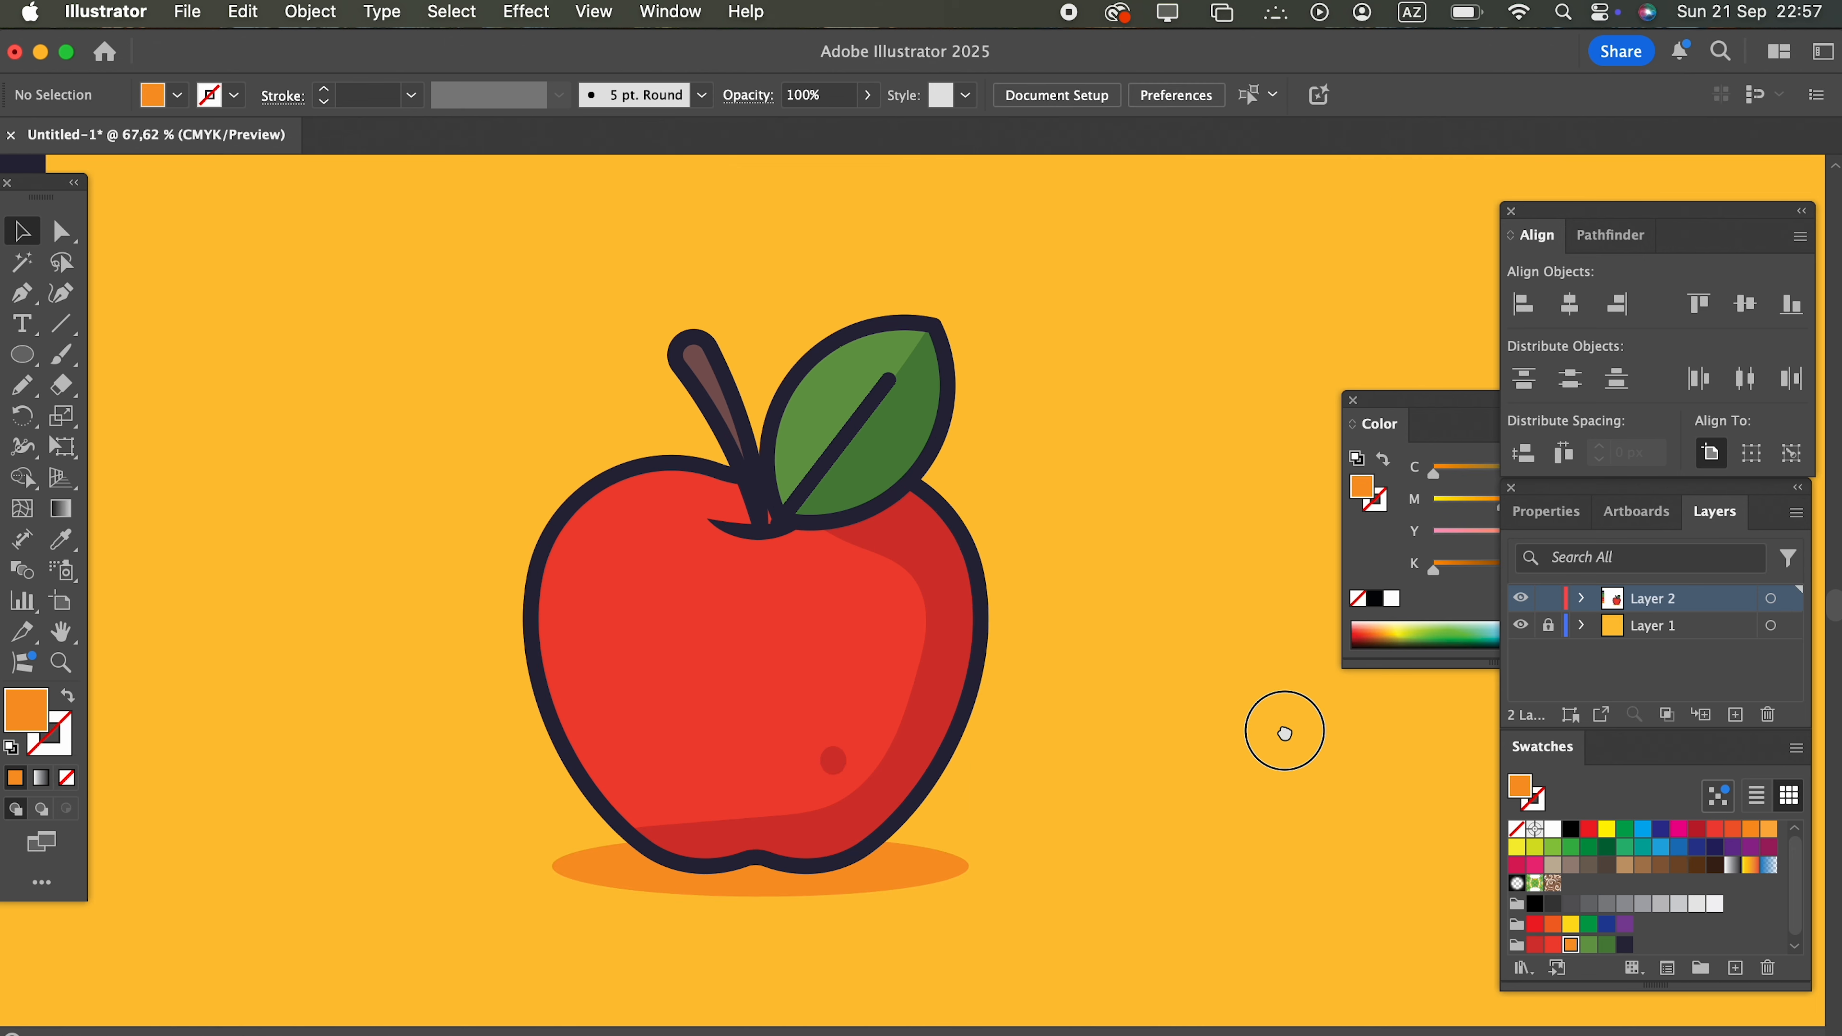
left_click(1446, 403)
left_click_drag(1446, 407, 1628, 436)
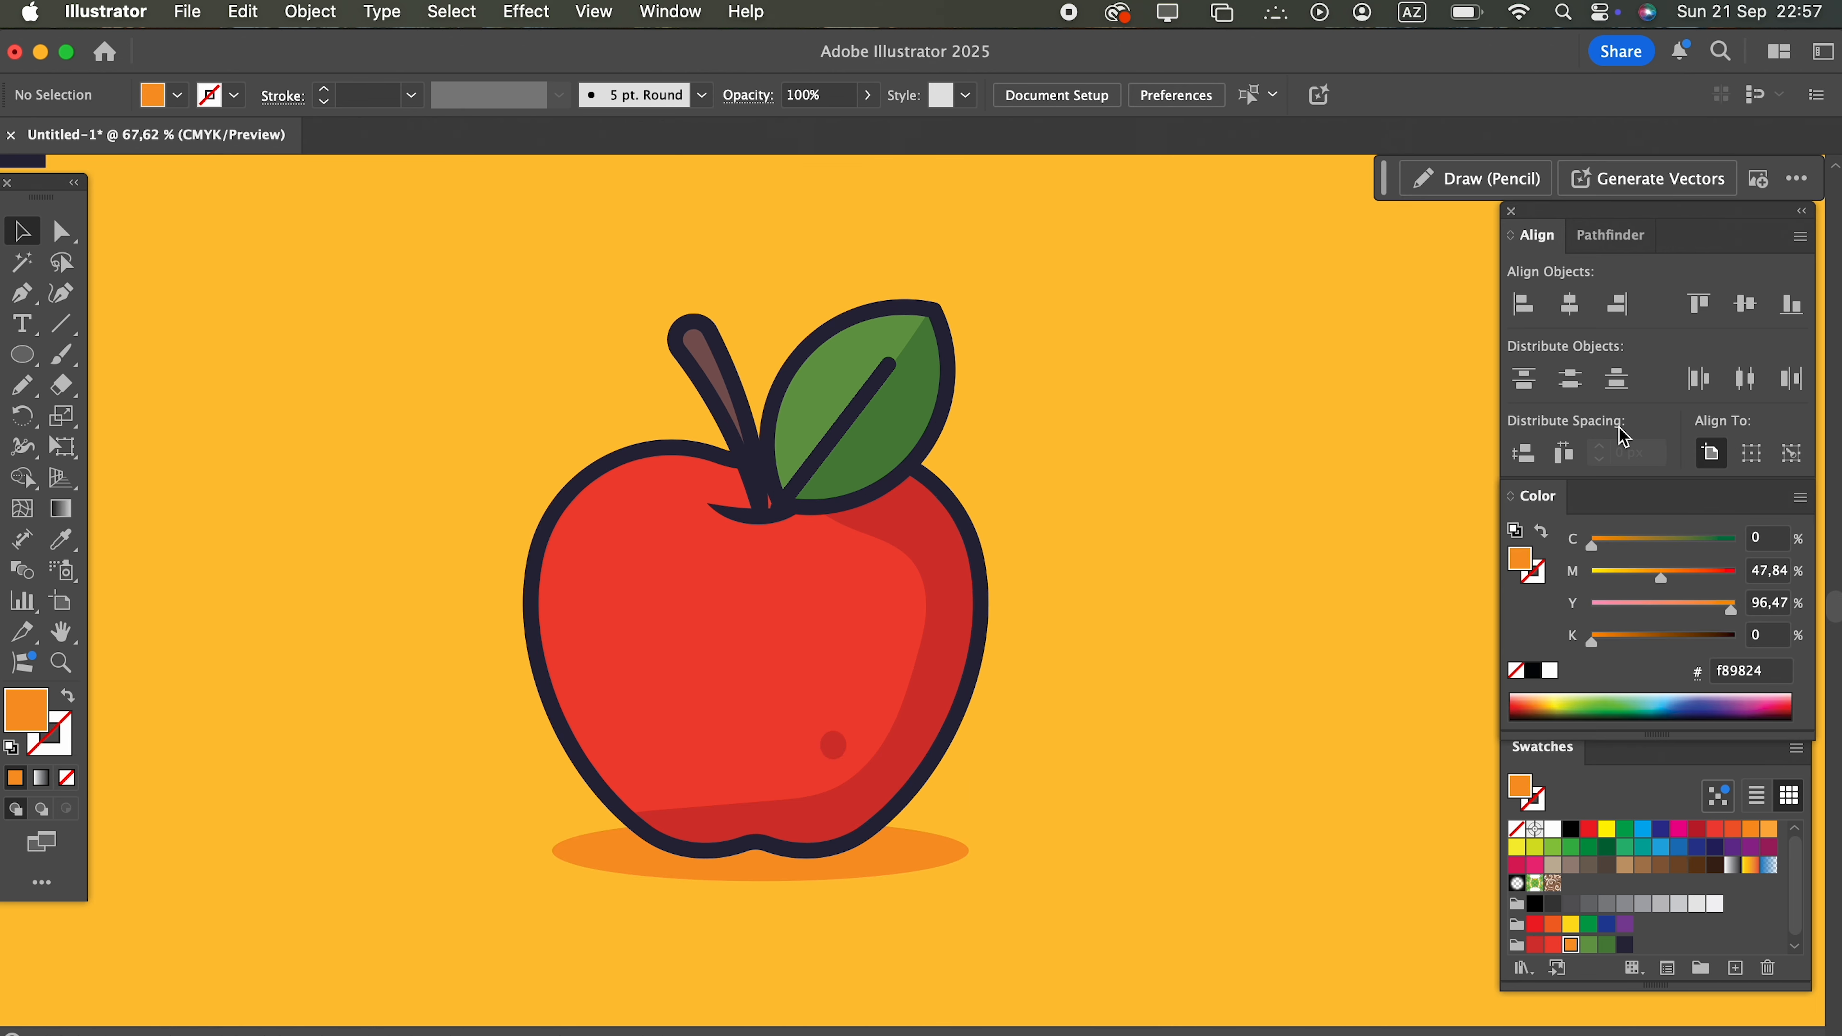